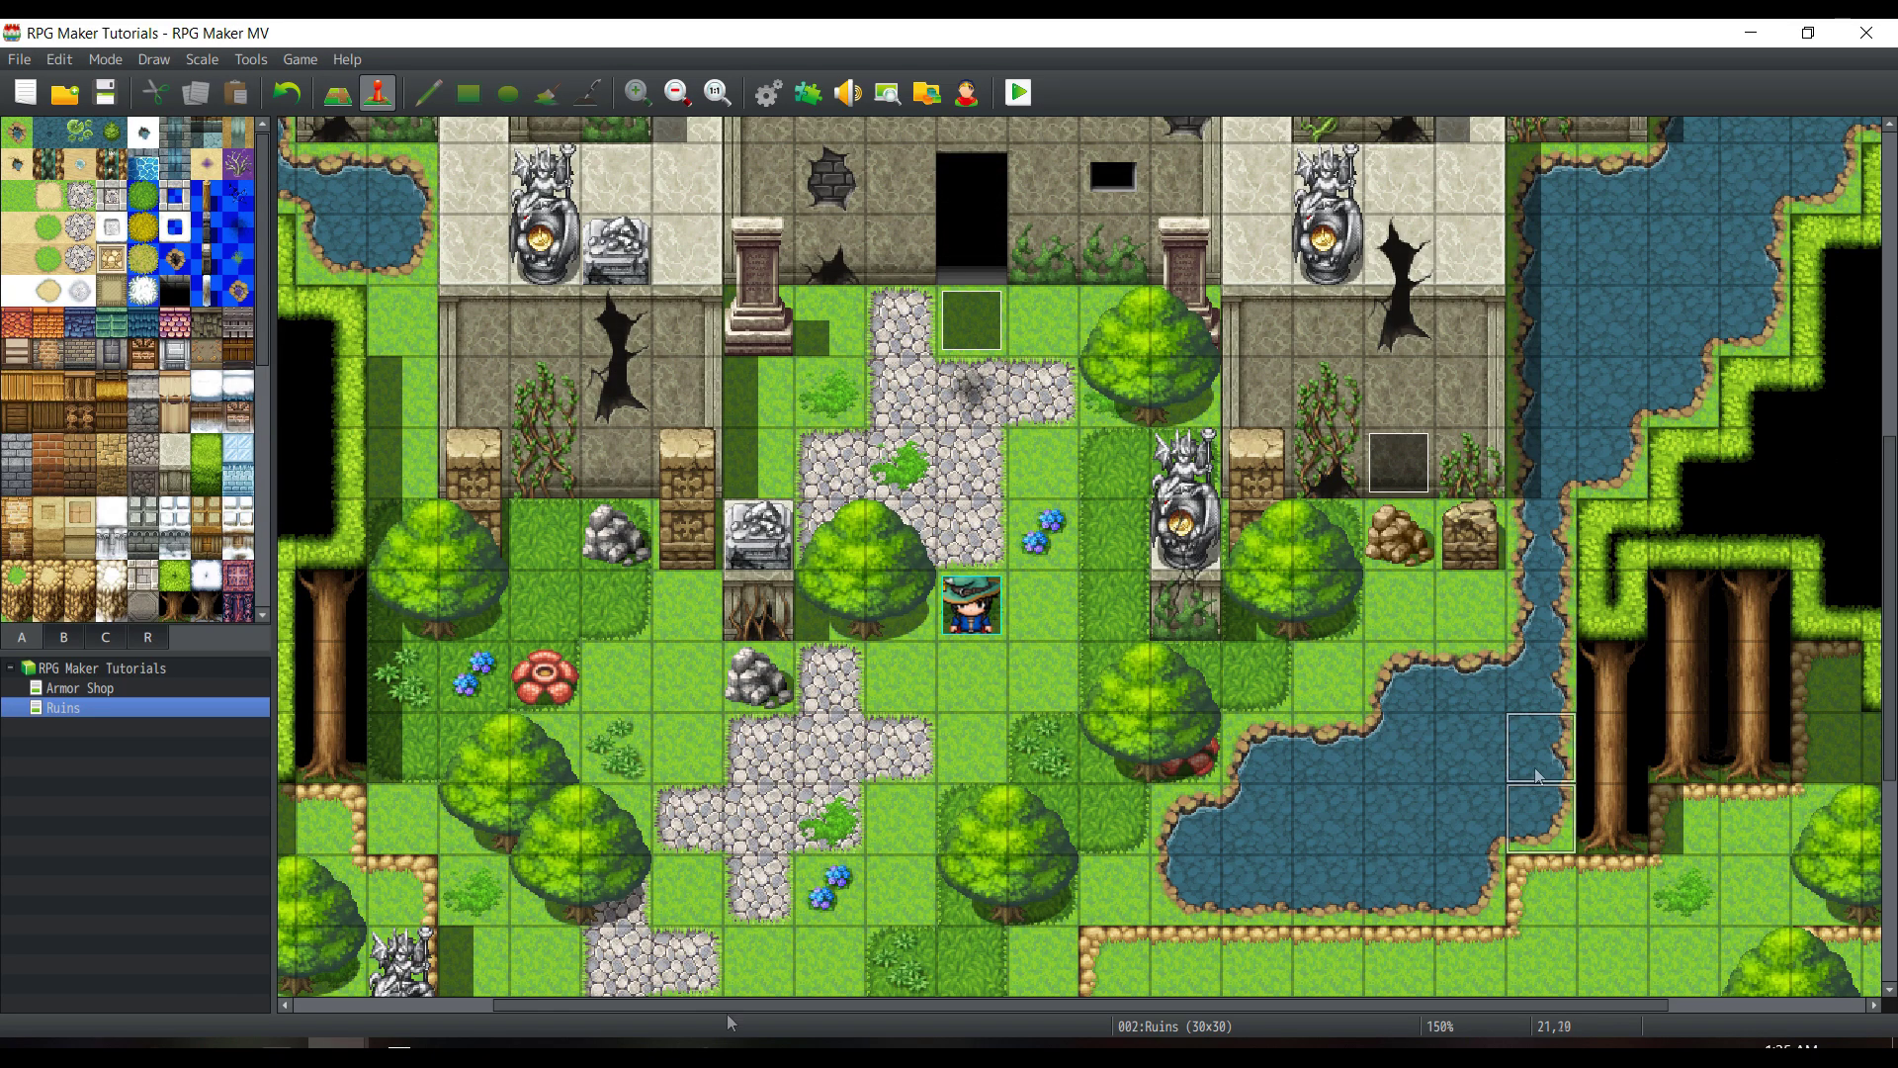
- Open the database and compare the Lv1 Tempest Fenrir and Lv5 Hammer Ram enemy entries, checking the level prefix in their names
left_click(253, 60)
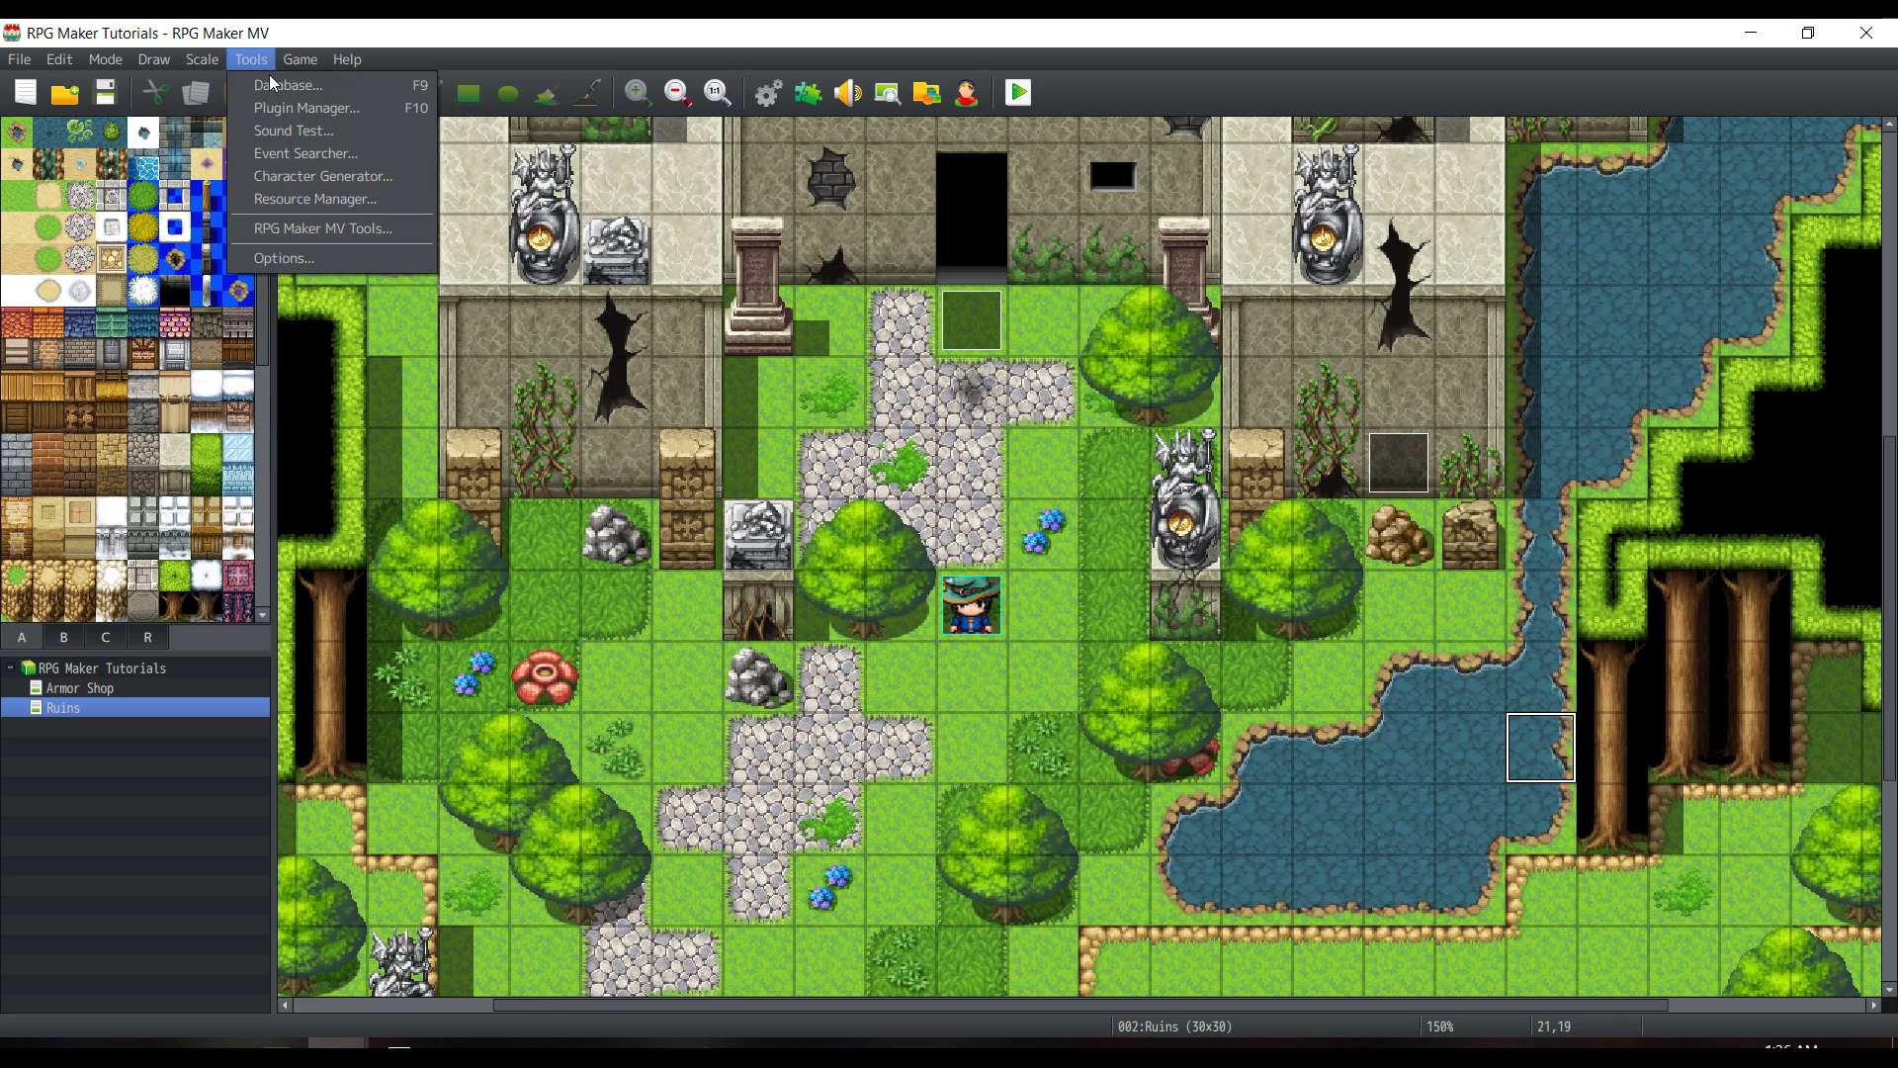
left_click(272, 84)
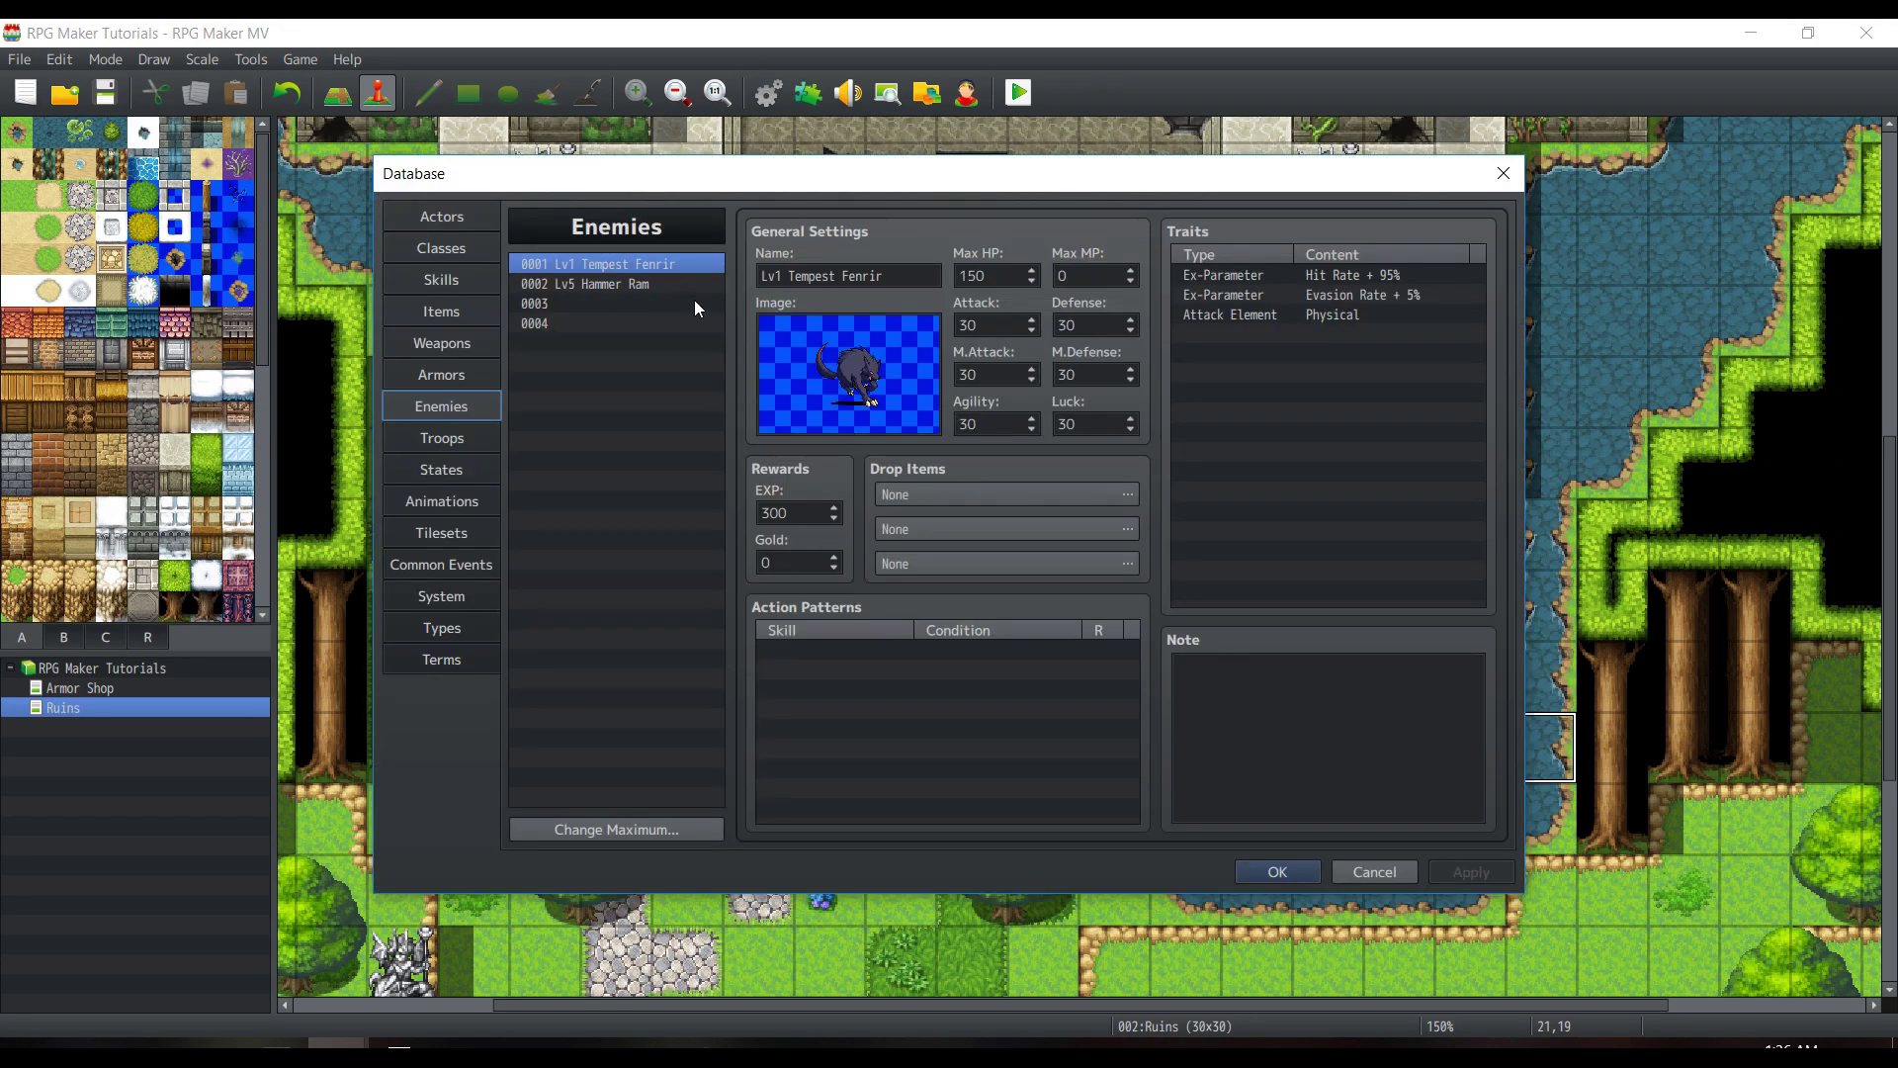
left_click(682, 282)
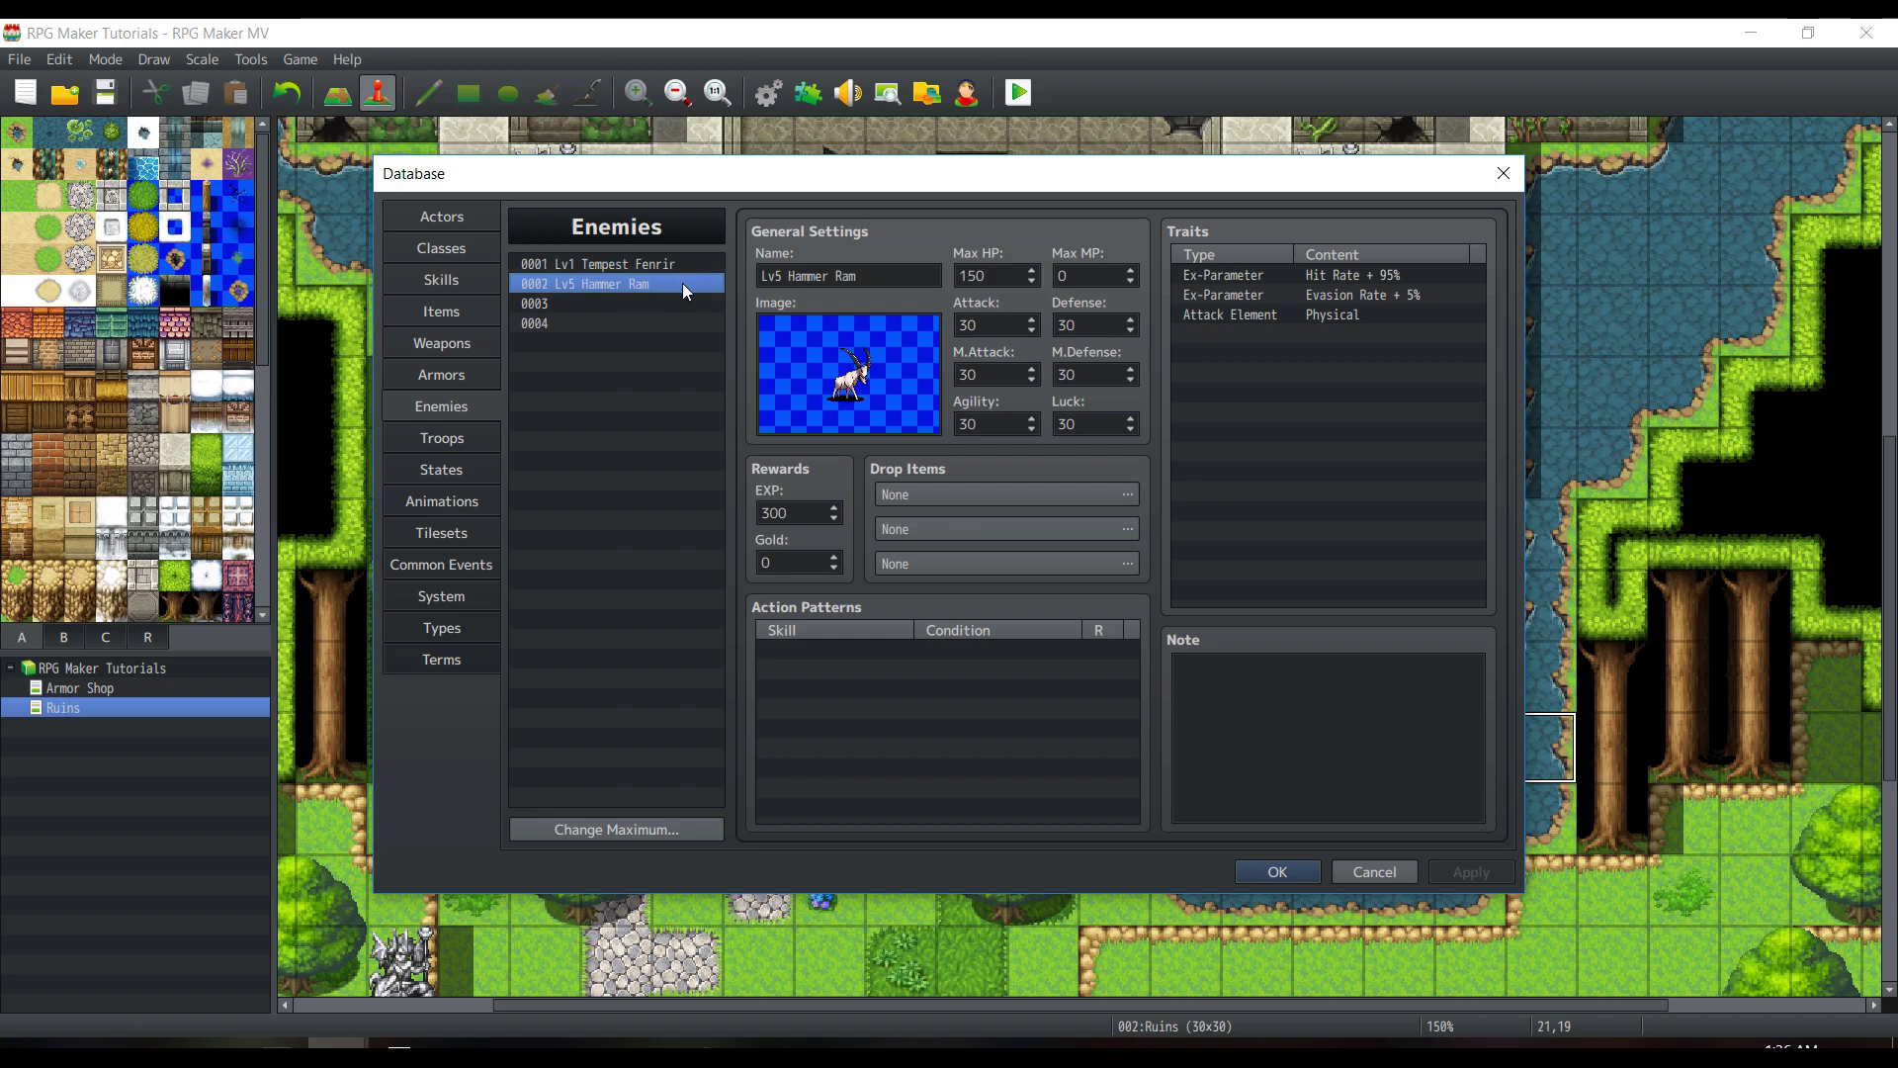
key("Up")
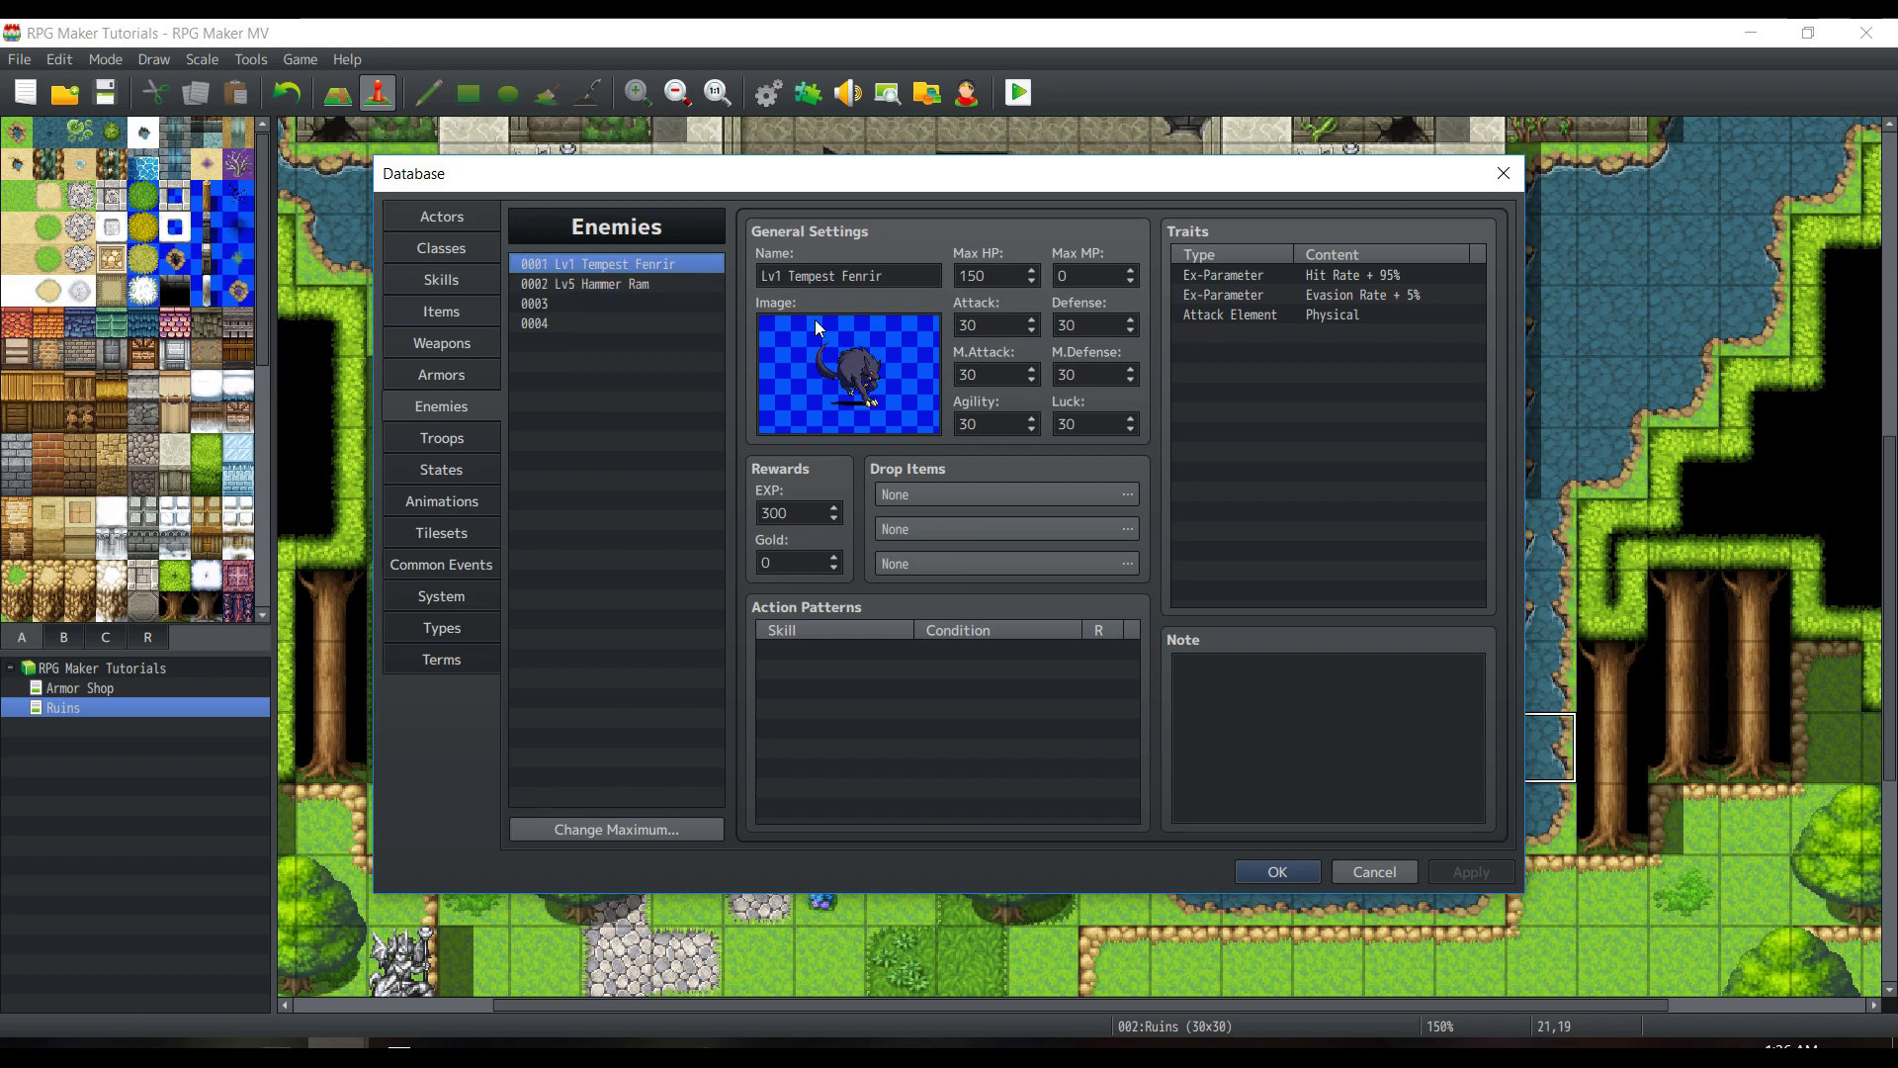
key("Tab")
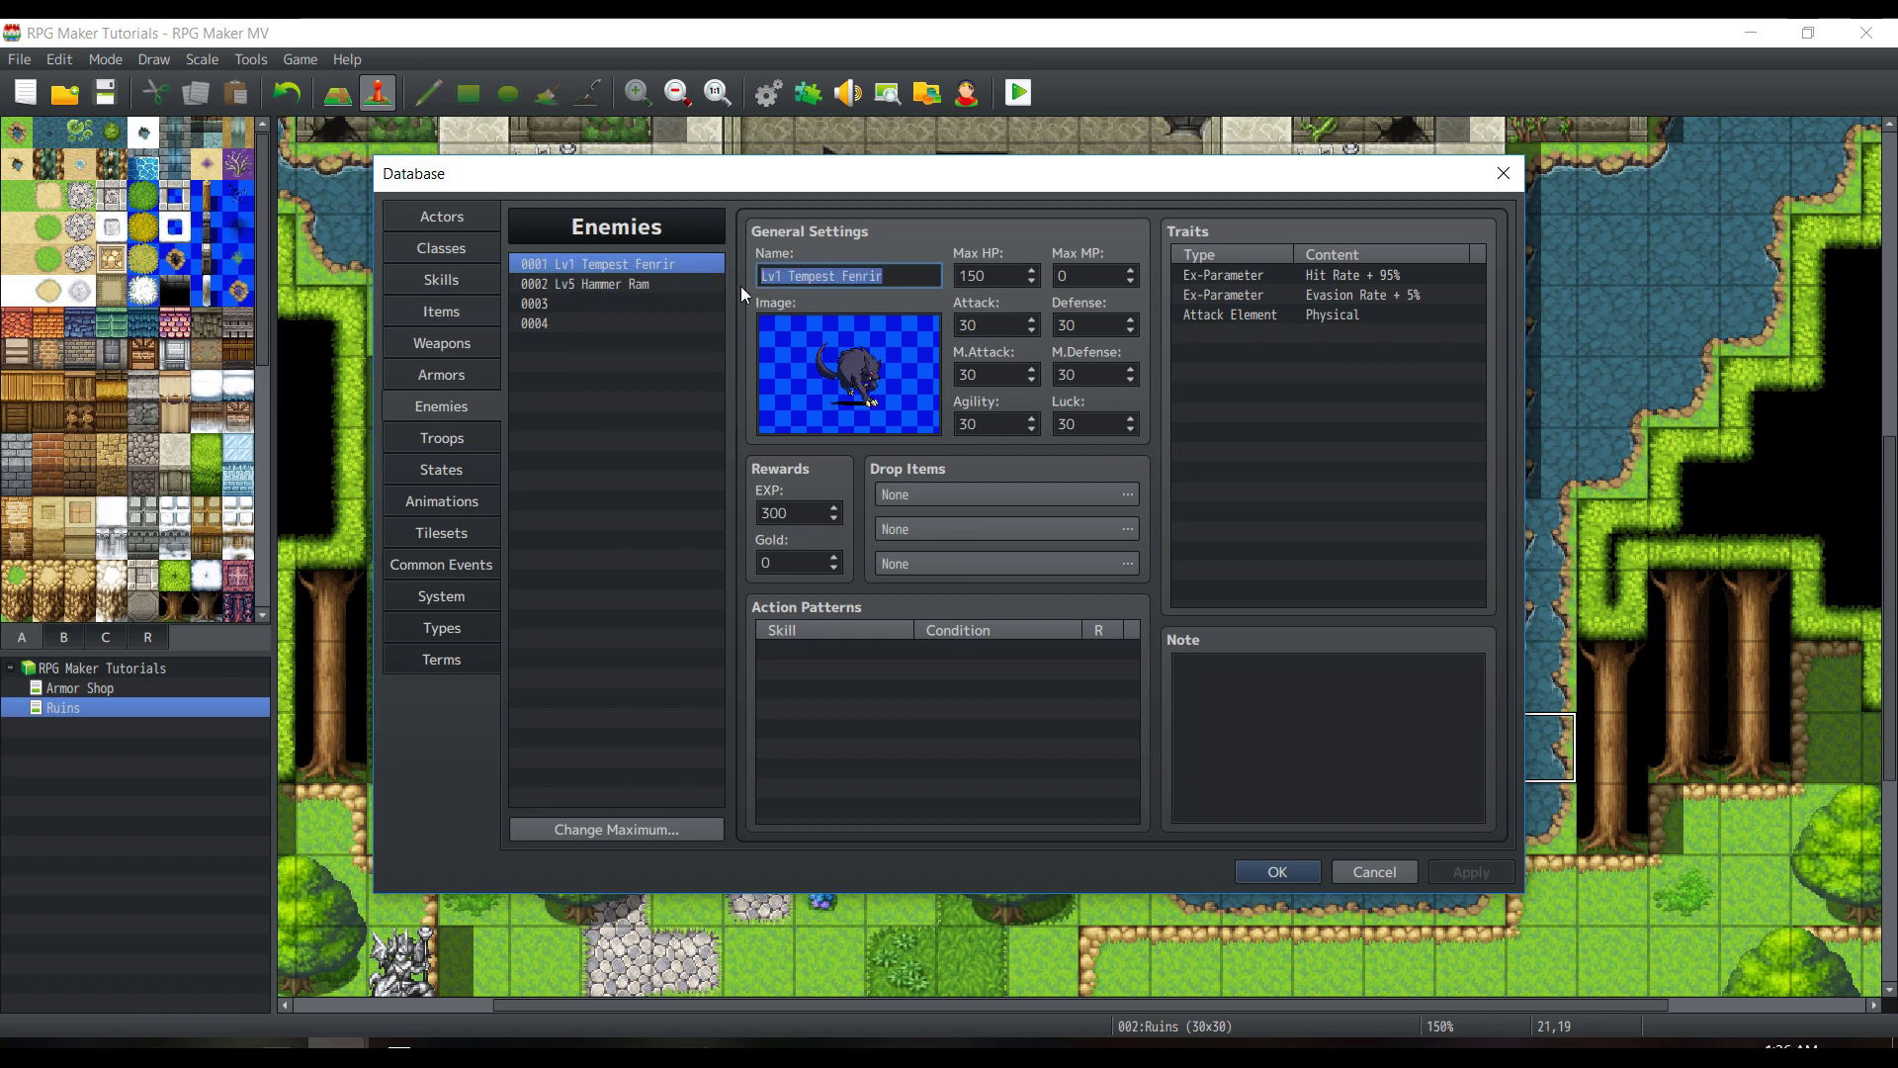
left_click(708, 285)
key("Tab")
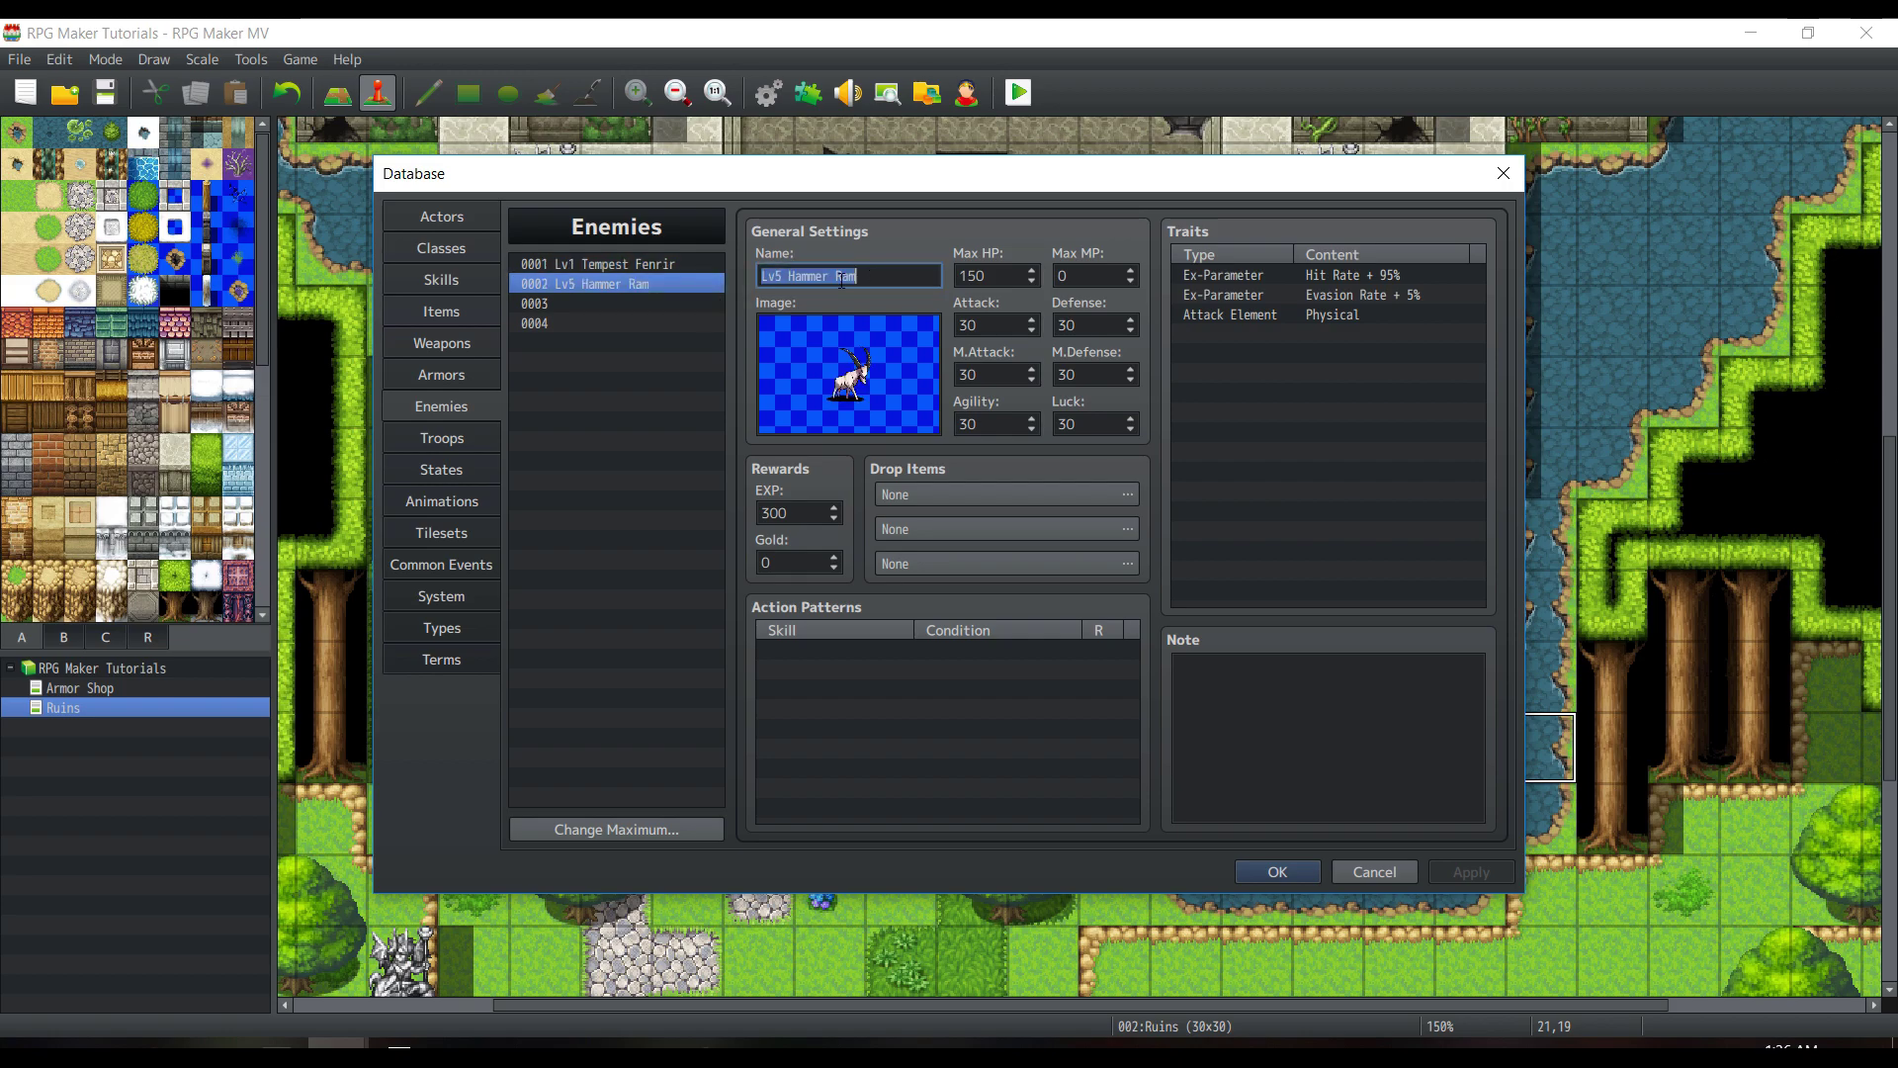
key("shift+Tab")
key("Up")
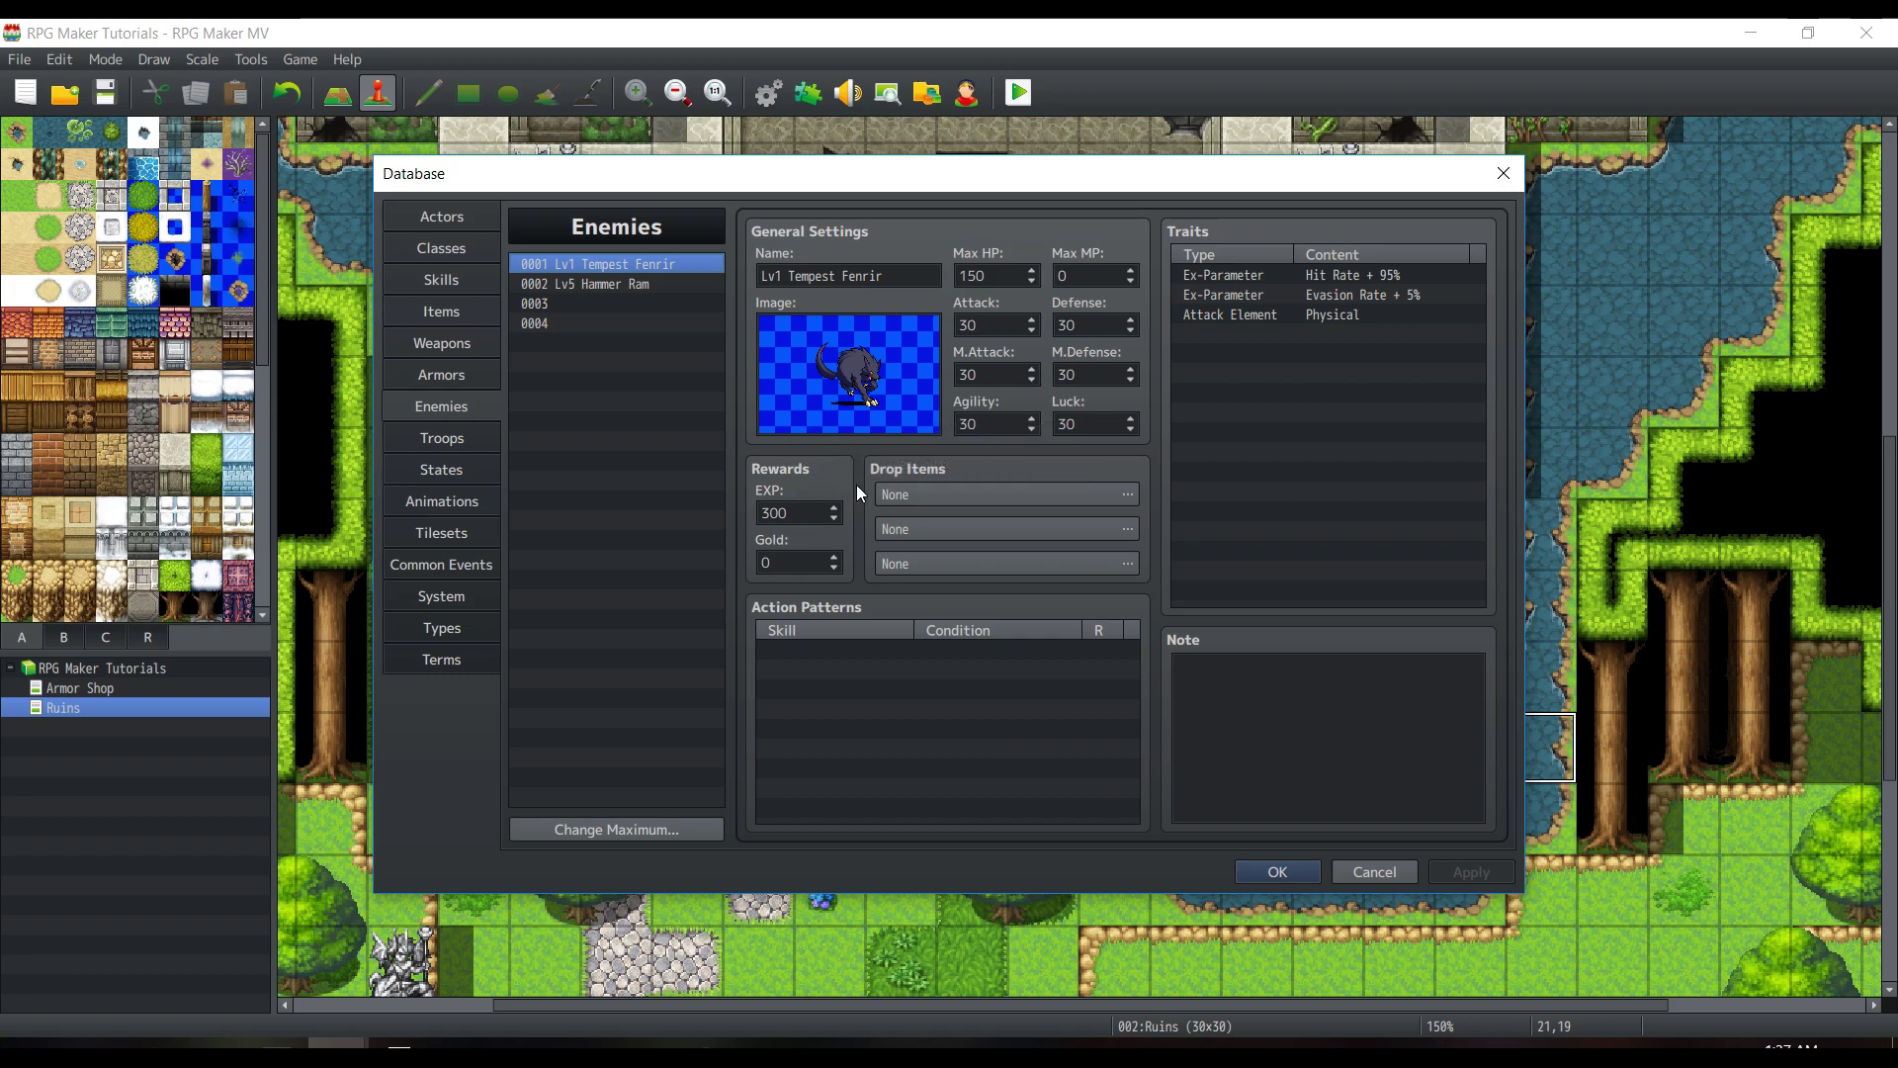
left_click(786, 278)
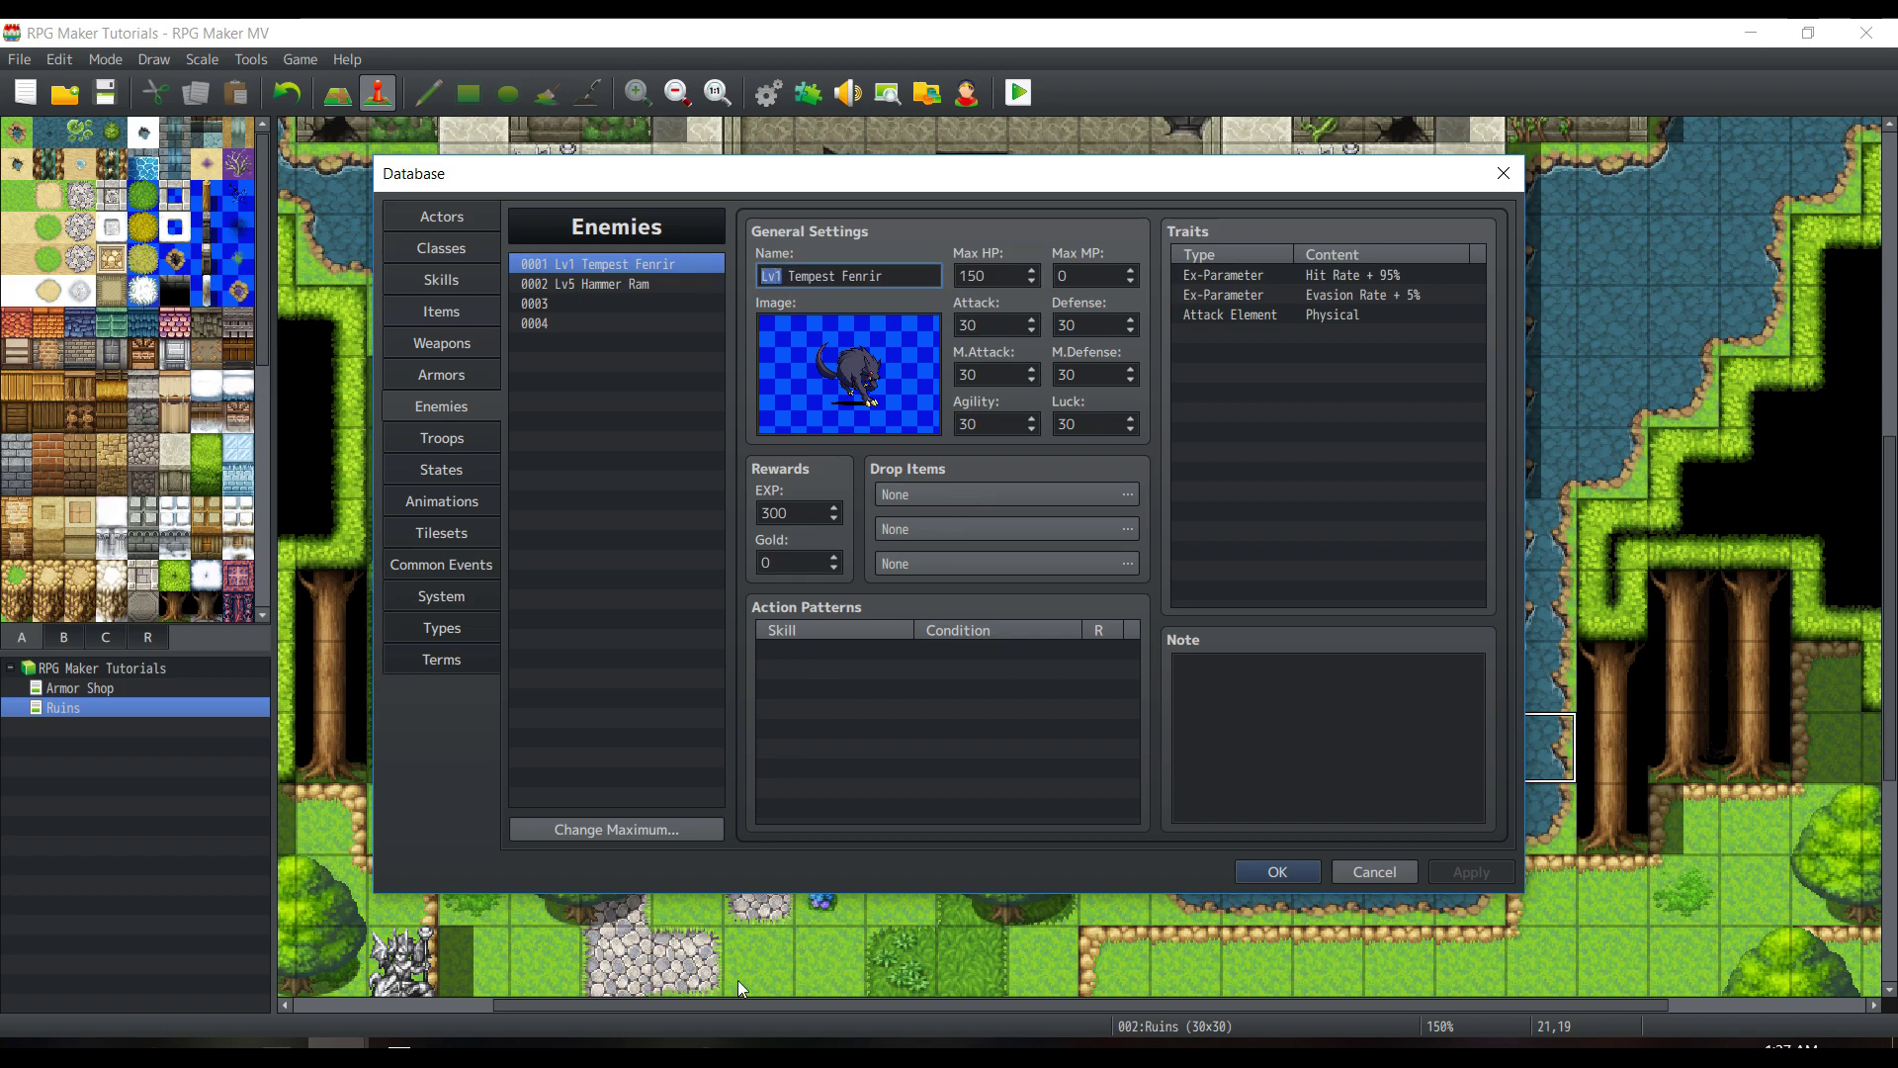
- Review the EXP states from EXP 100% down to EXP 1%, comparing their traits and note tags
left_click(472, 472)
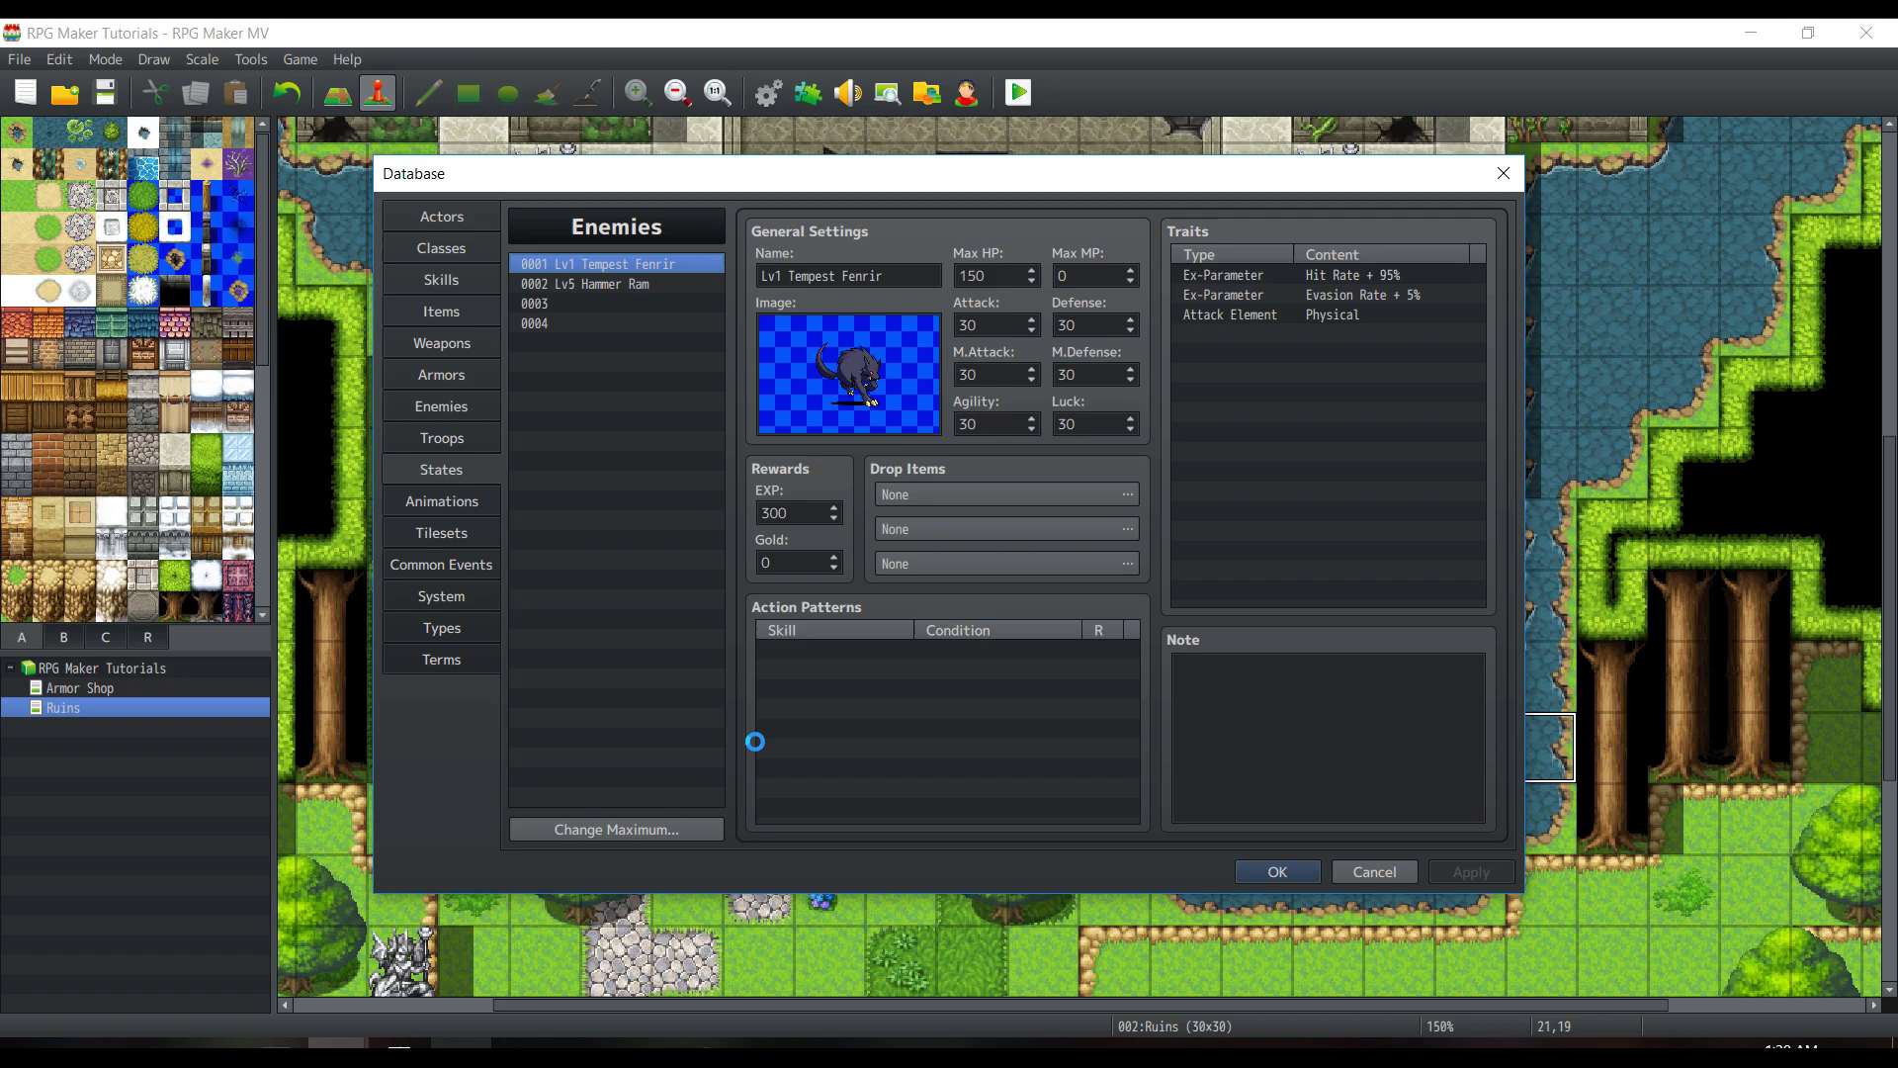
left_click(618, 483)
left_click(636, 642)
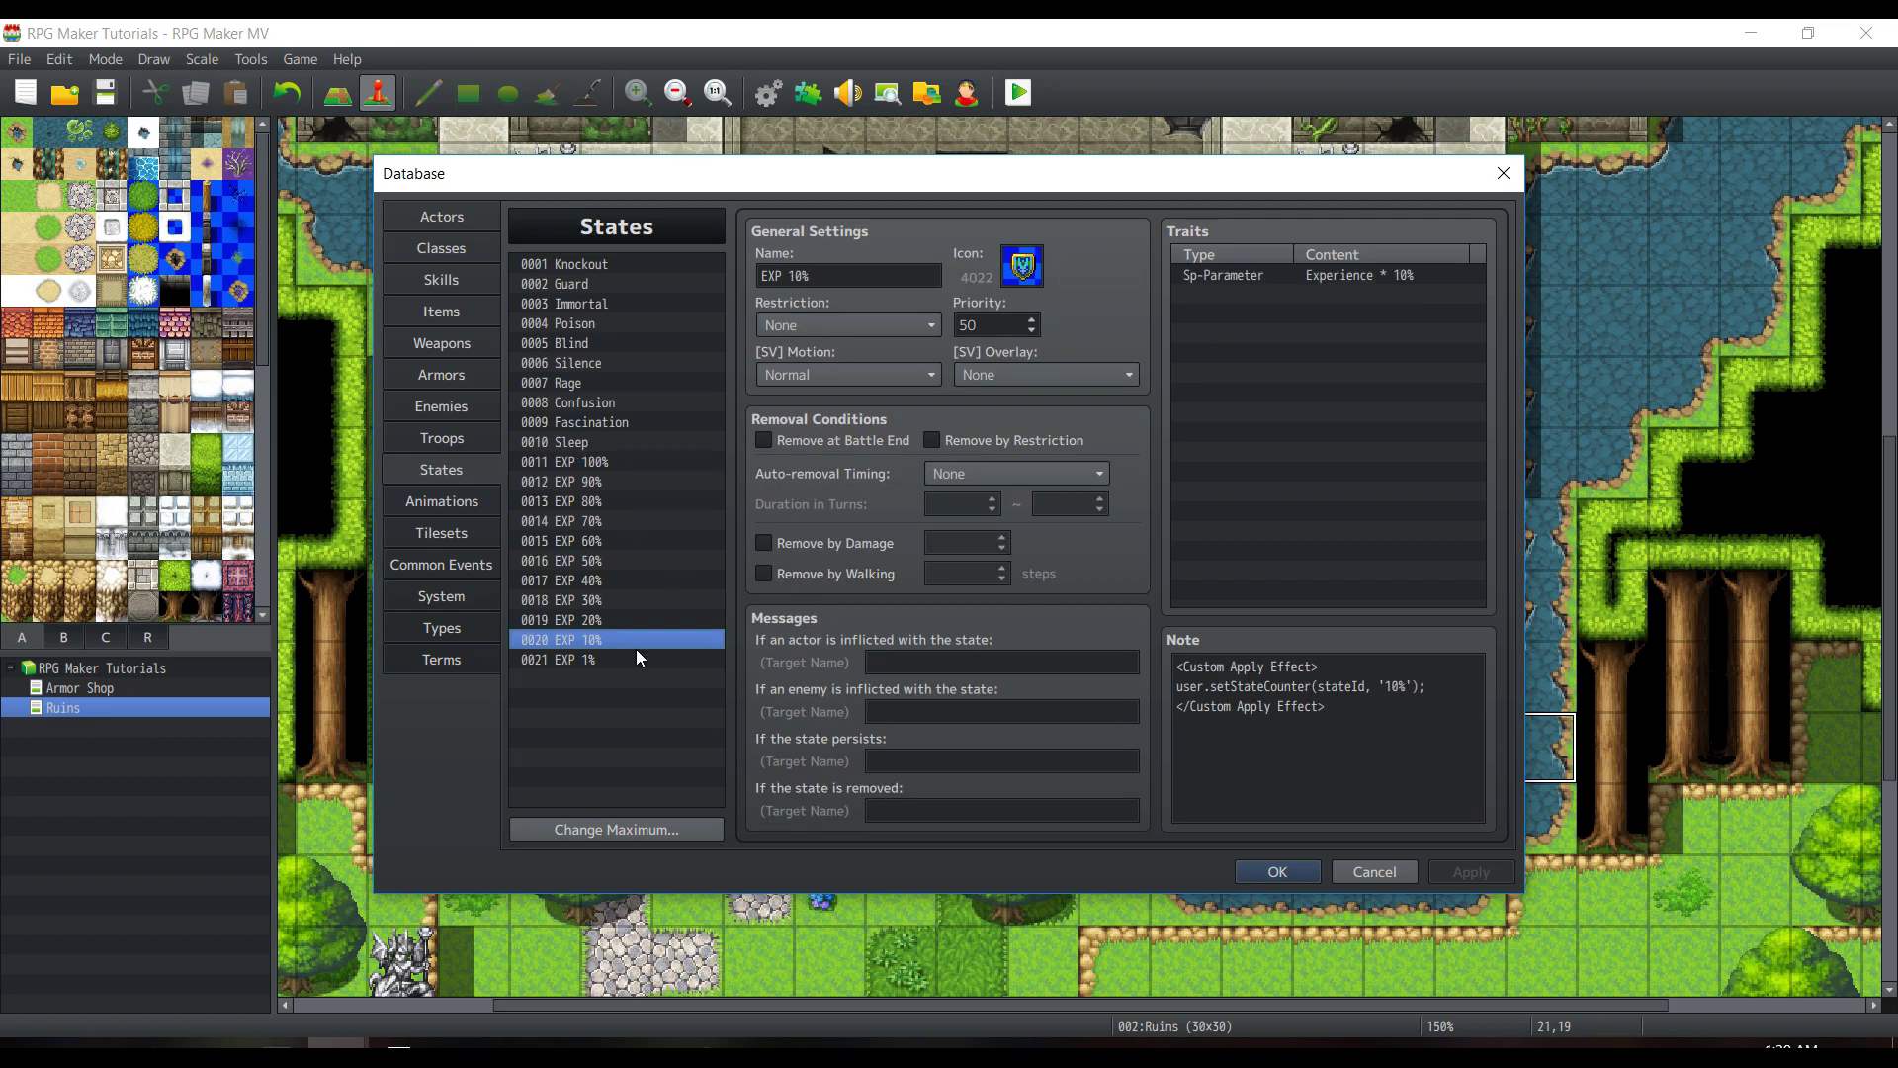
left_click(640, 560)
left_click(643, 482)
left_click(647, 463)
left_click(632, 645)
left_click(638, 461)
left_click(637, 482)
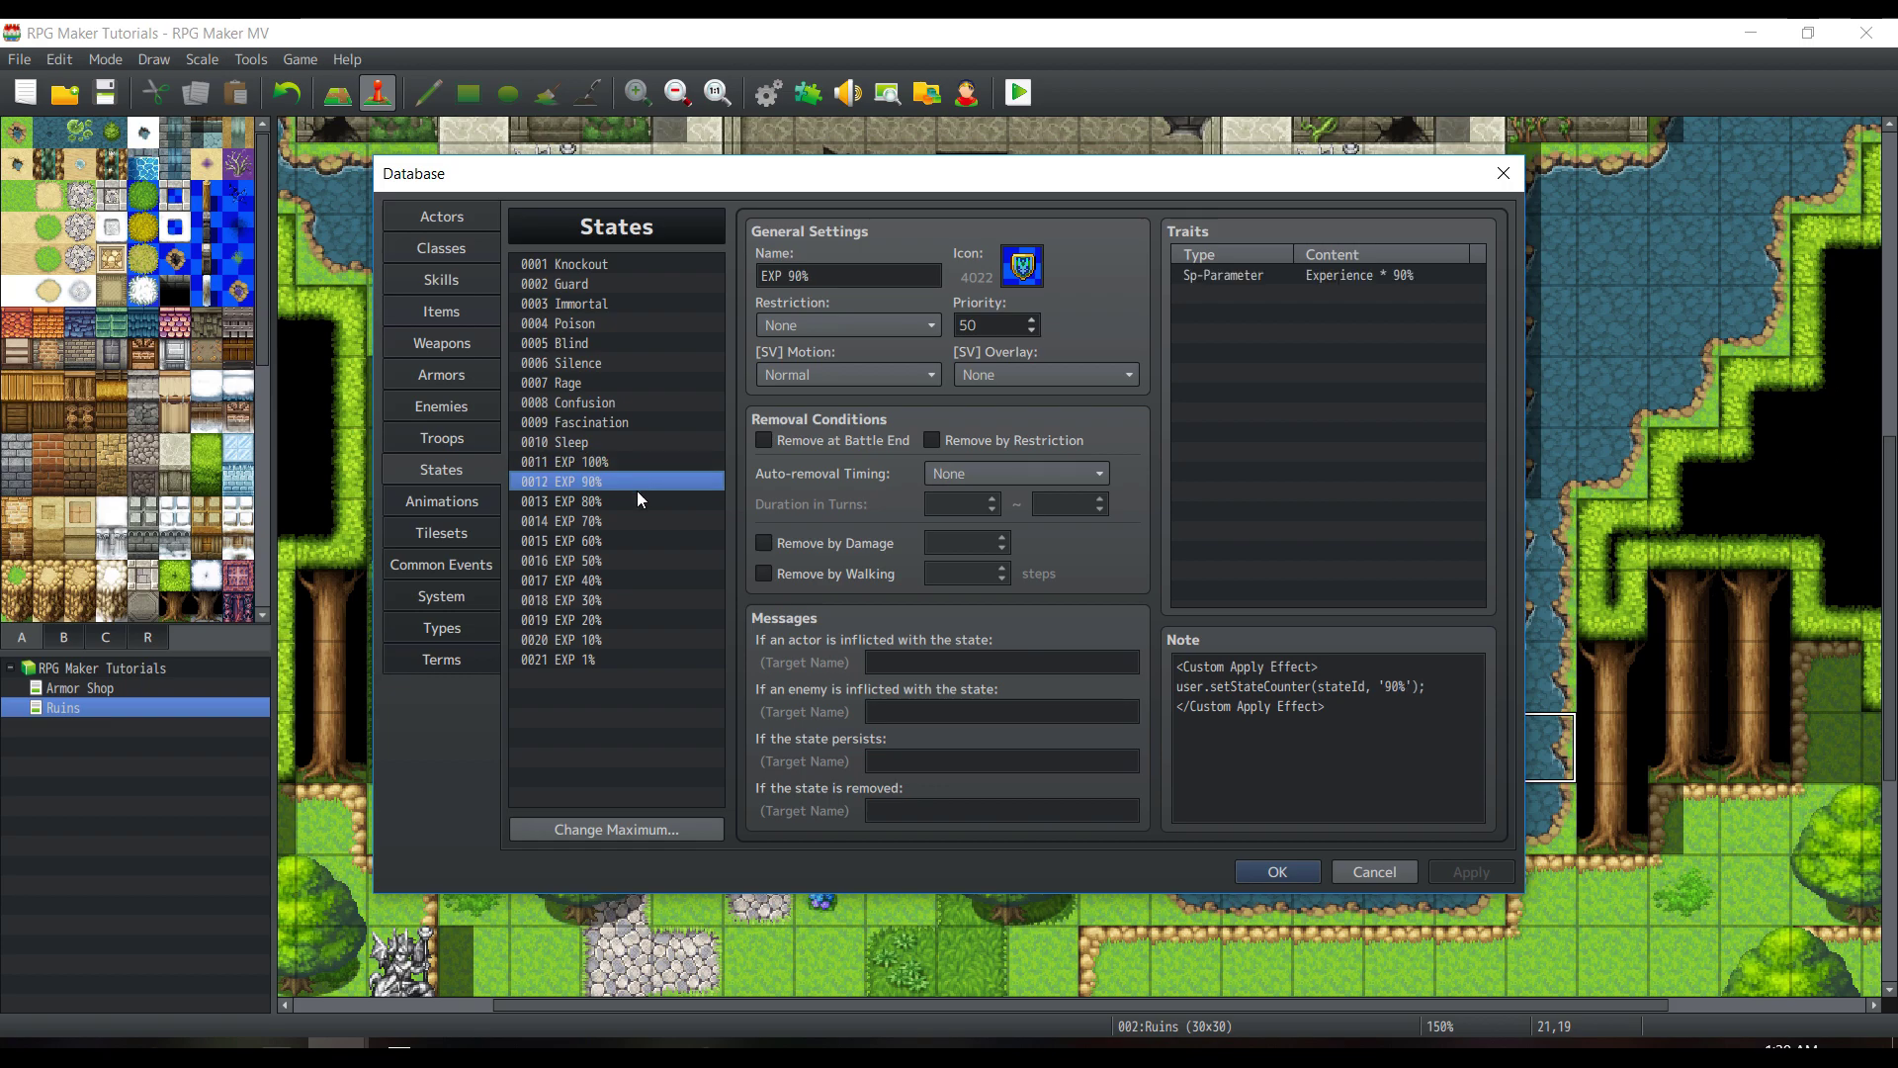
left_click(633, 659)
left_click(637, 461)
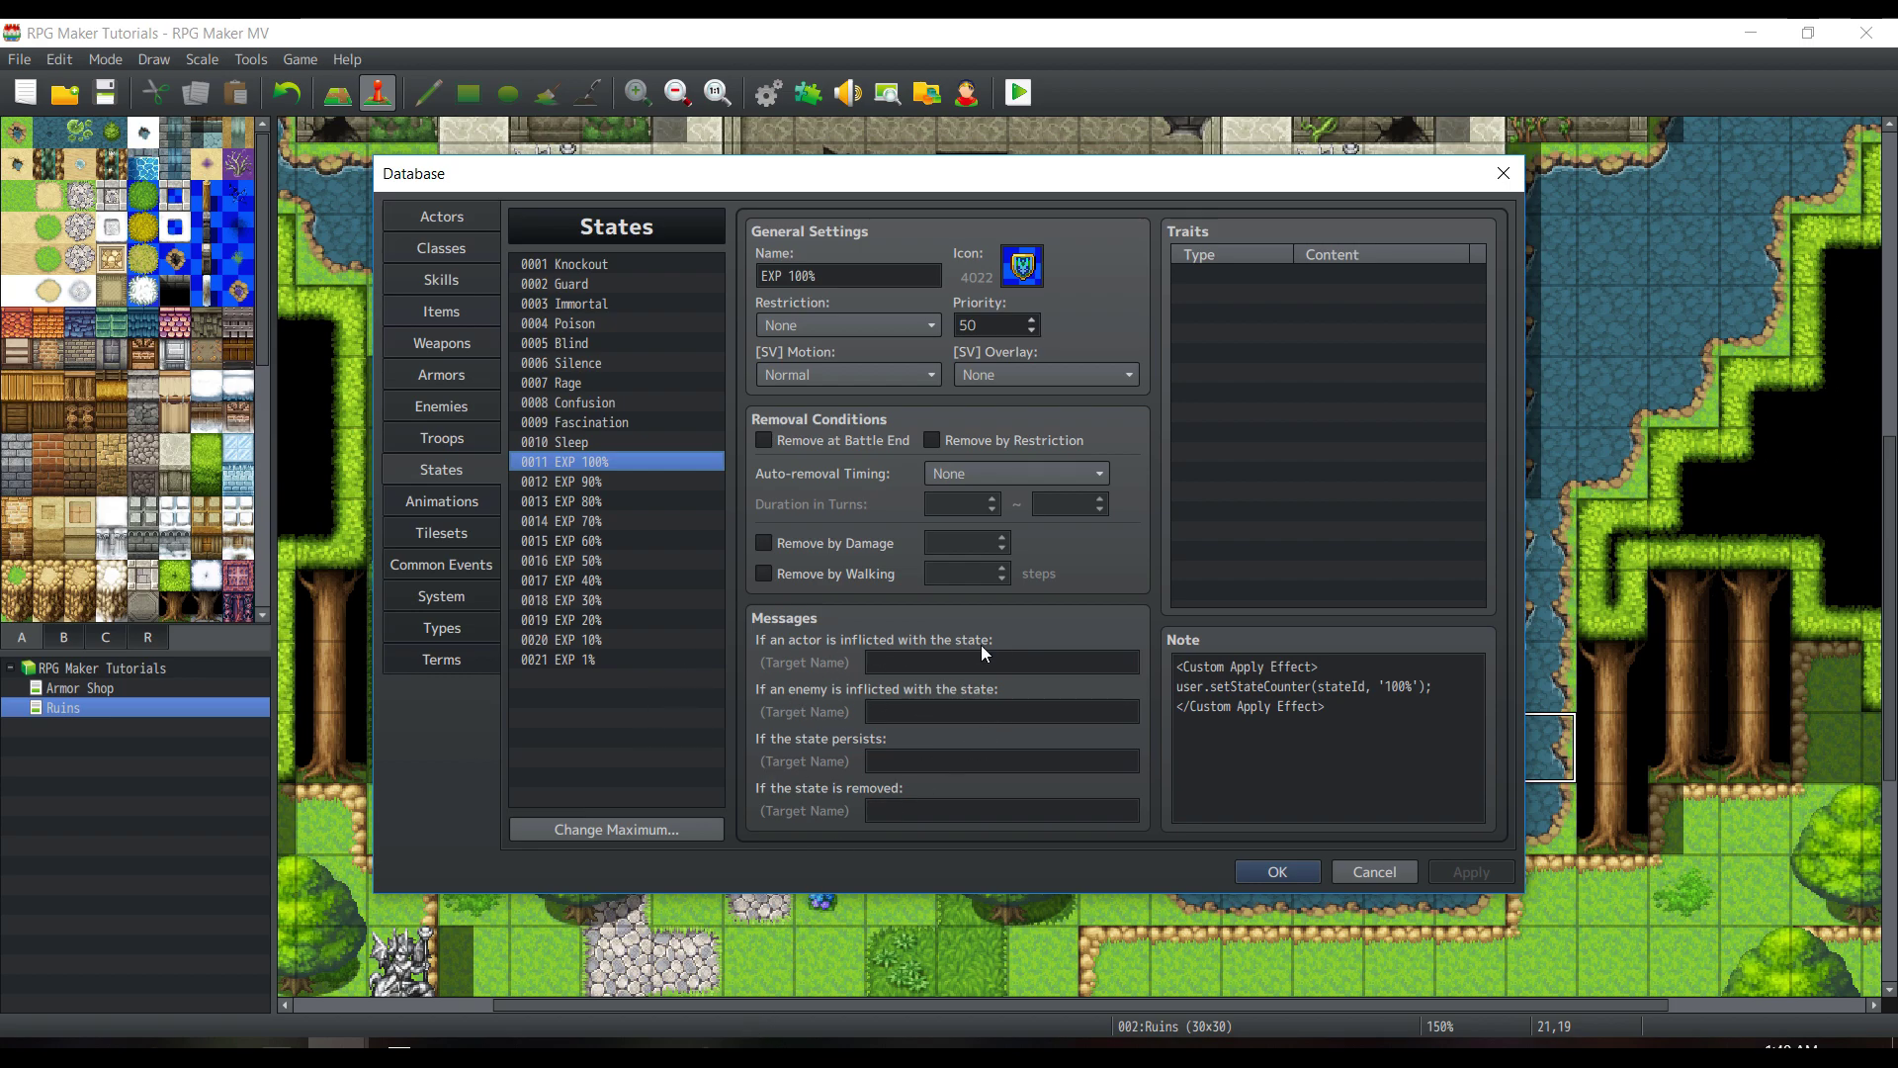
left_click(674, 483)
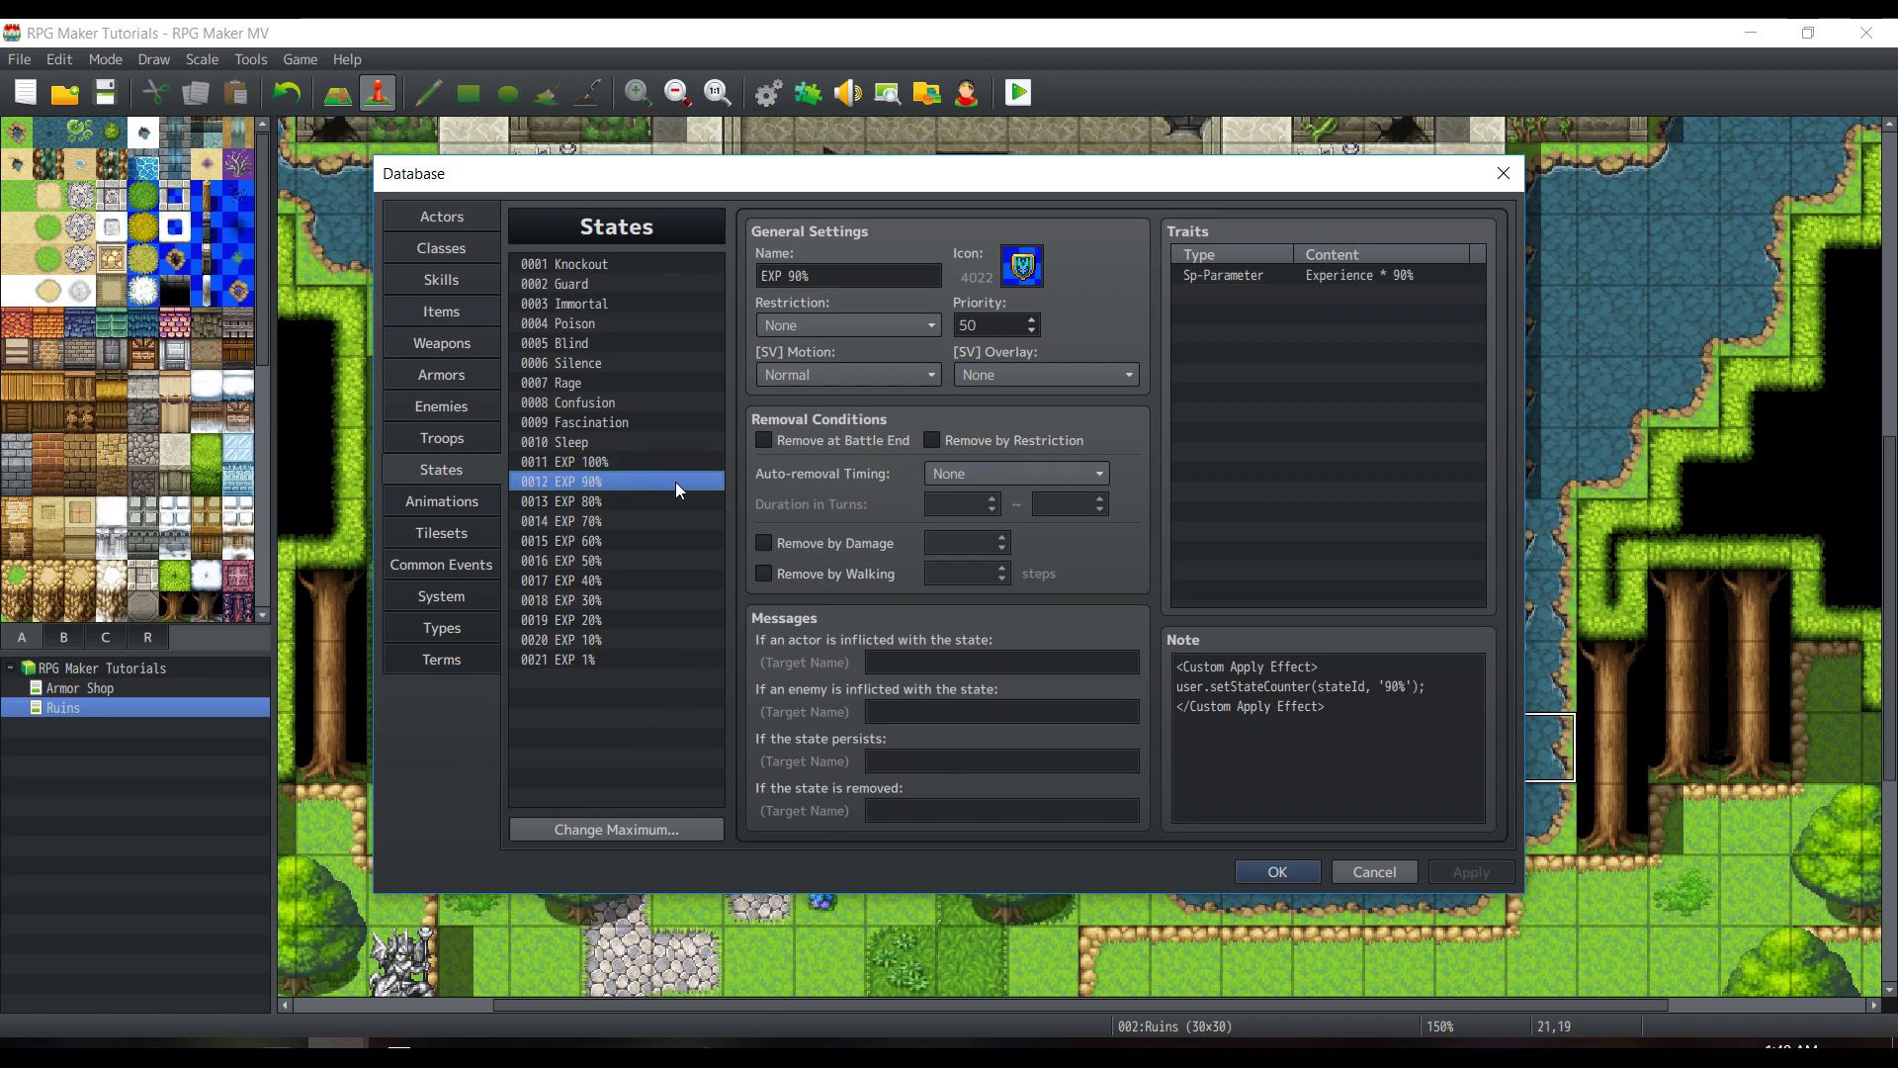
left_click(681, 522)
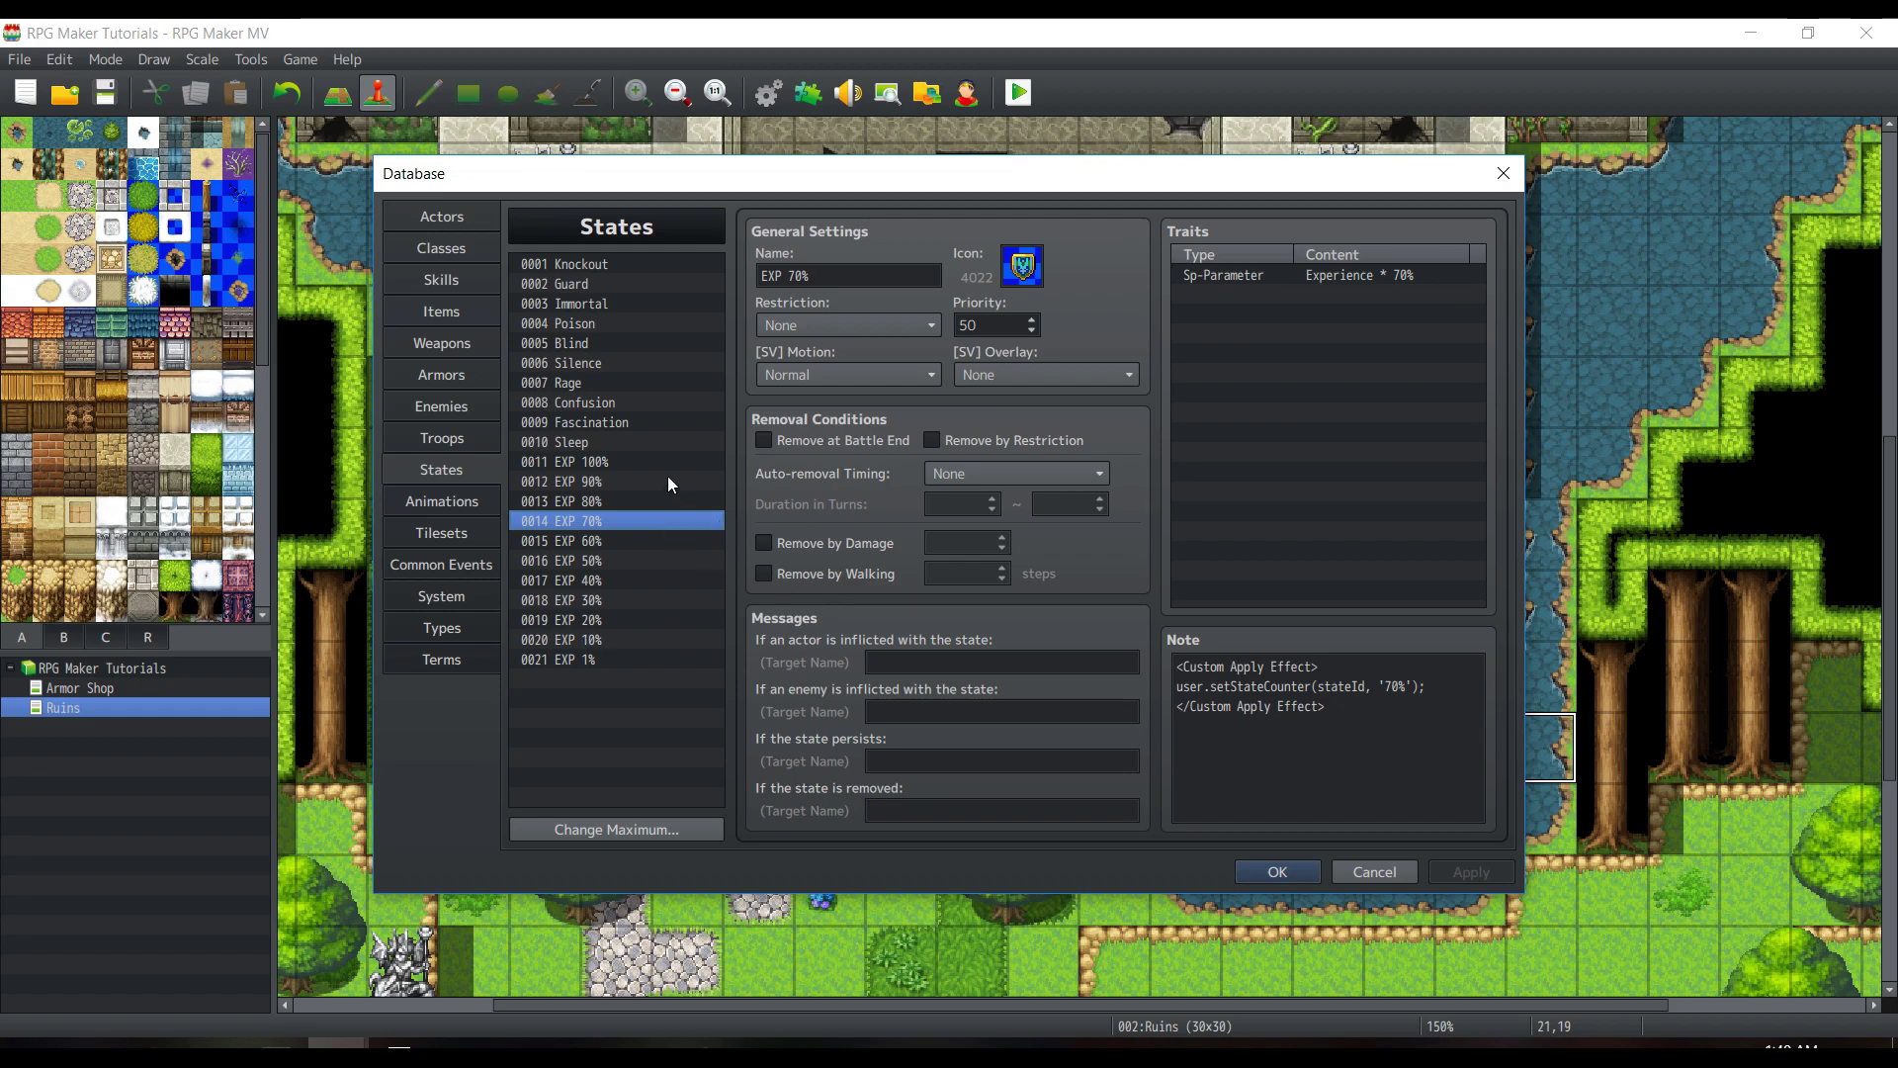
- Open the Experience Sp-Parameter trait of the EXP 80% state to inspect its settings
mouse_move(669, 481)
left_mouse_down()
mouse_move(643, 589)
mouse_move(643, 501)
left_mouse_up()
left_click(1373, 275)
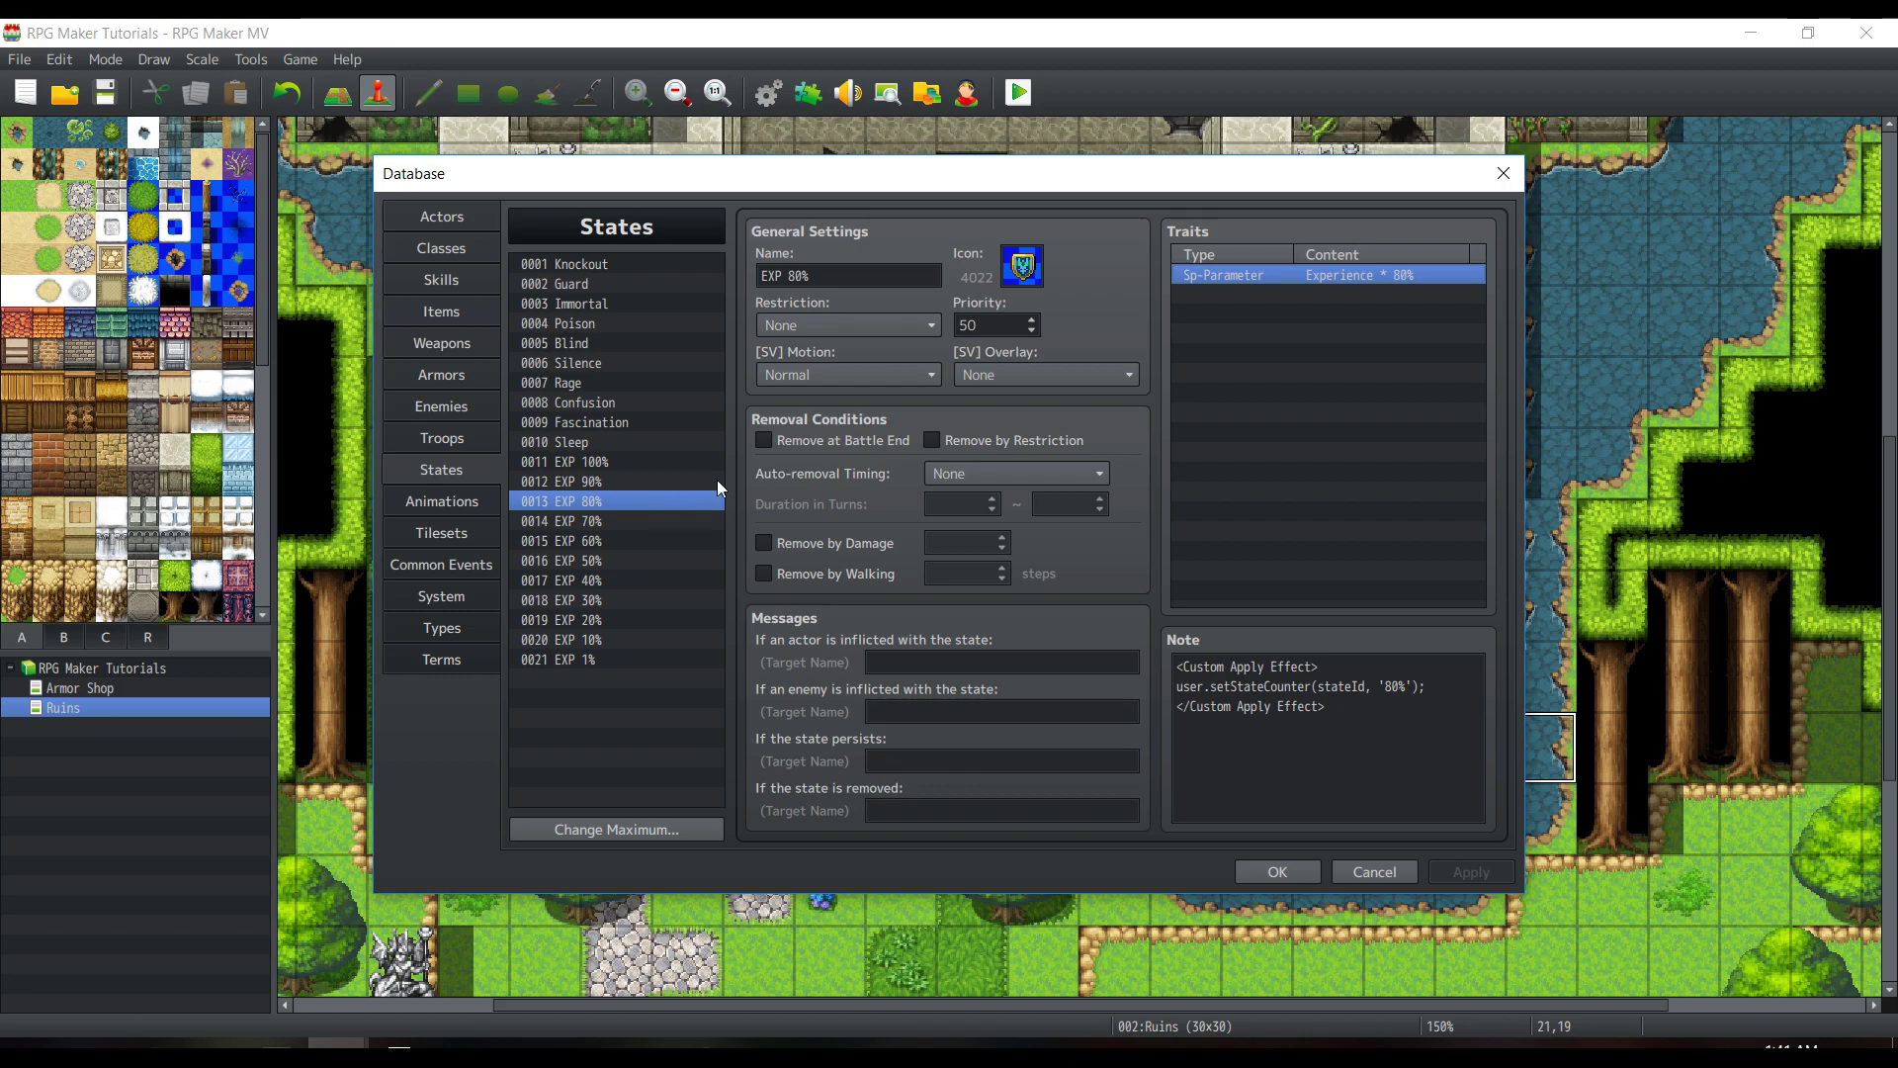
left_click(1381, 294)
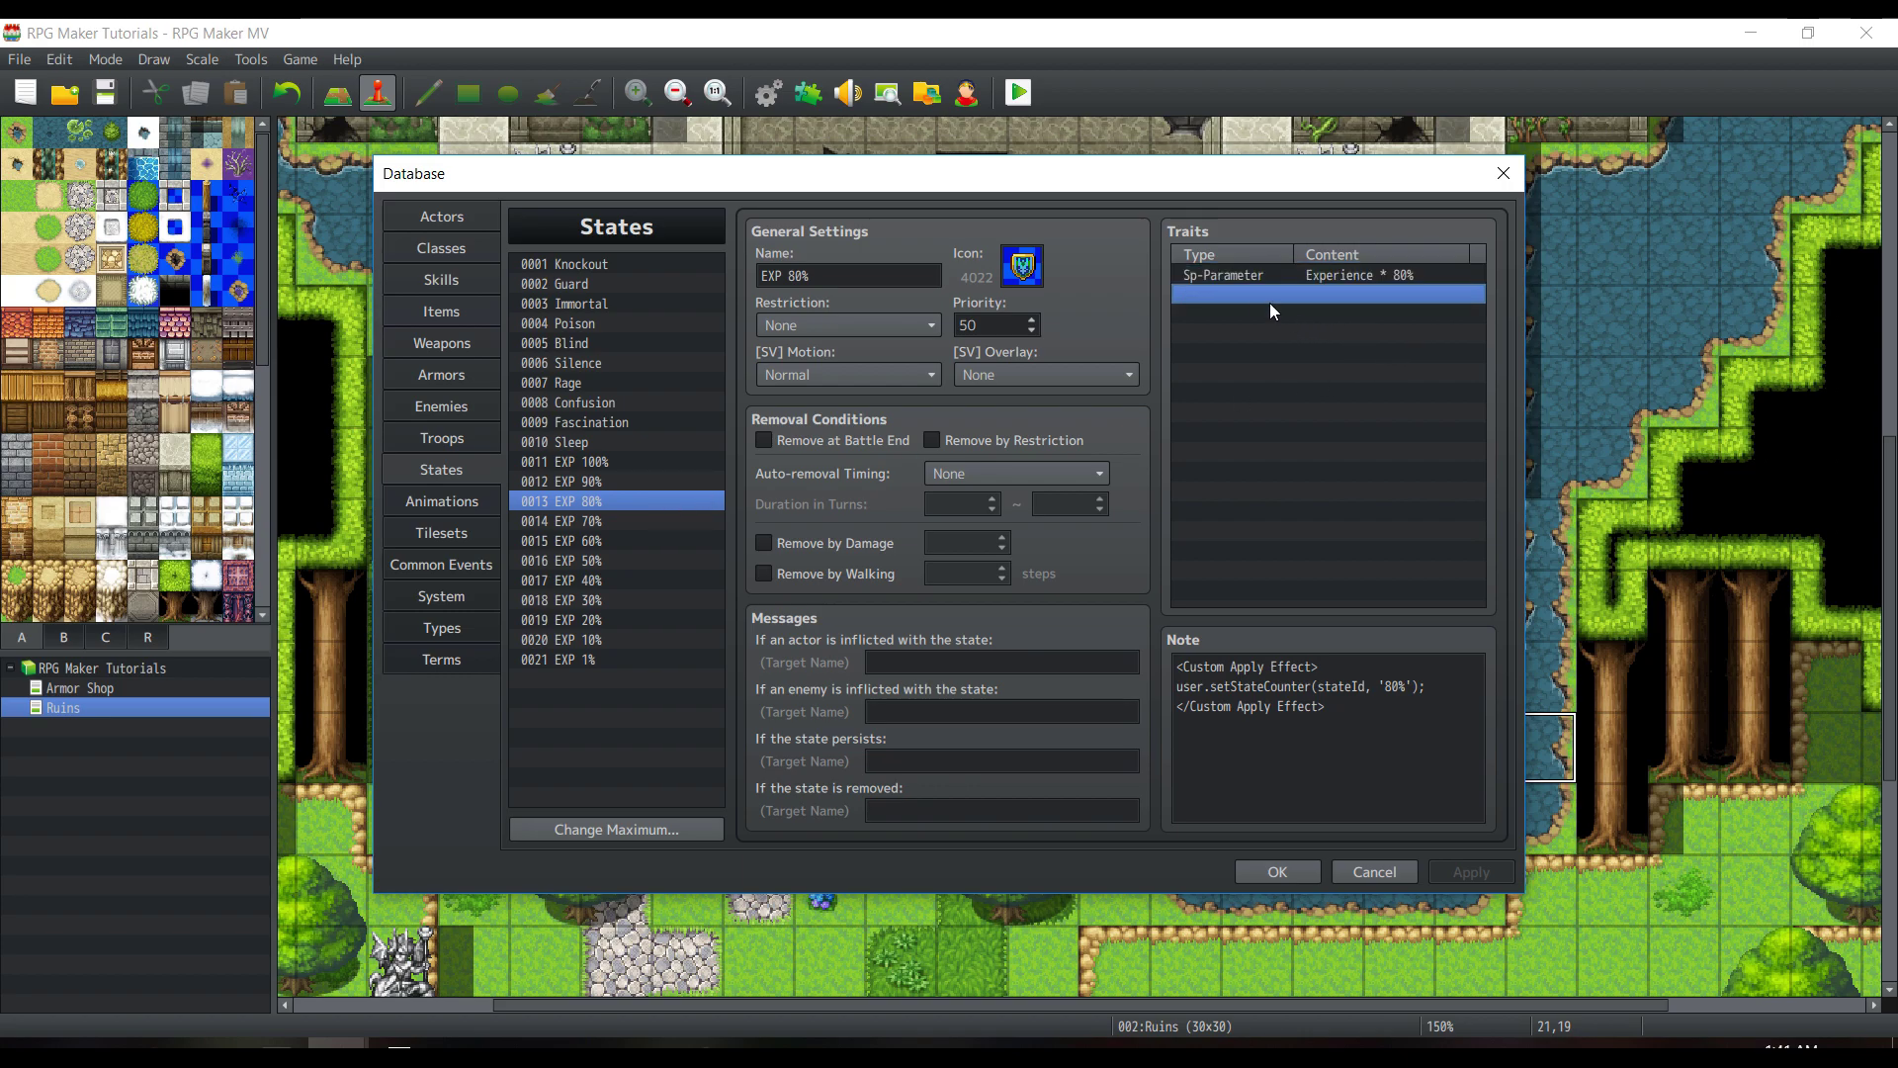
double_click(1236, 277)
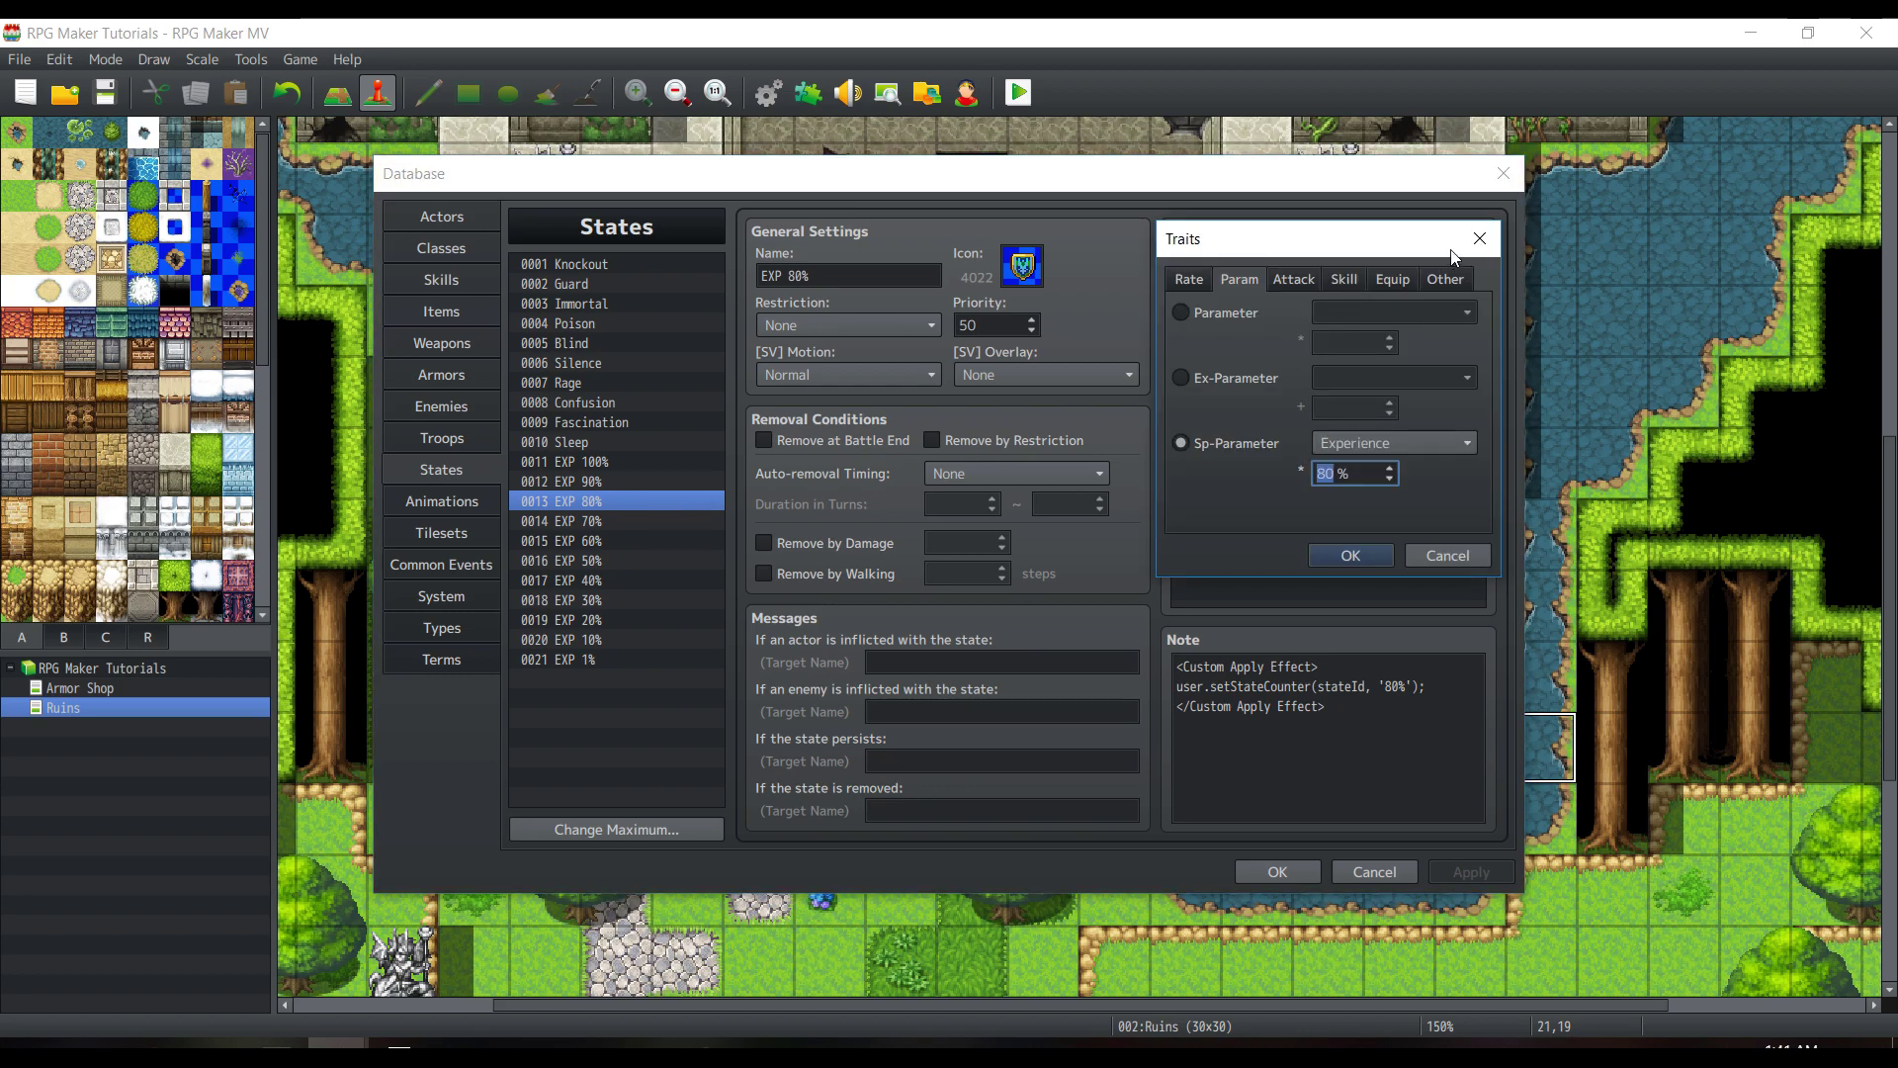
- Set the EXP 80% state's priority to 0, leave Remove at Battle End off, and apply the changes
left_click(997, 326)
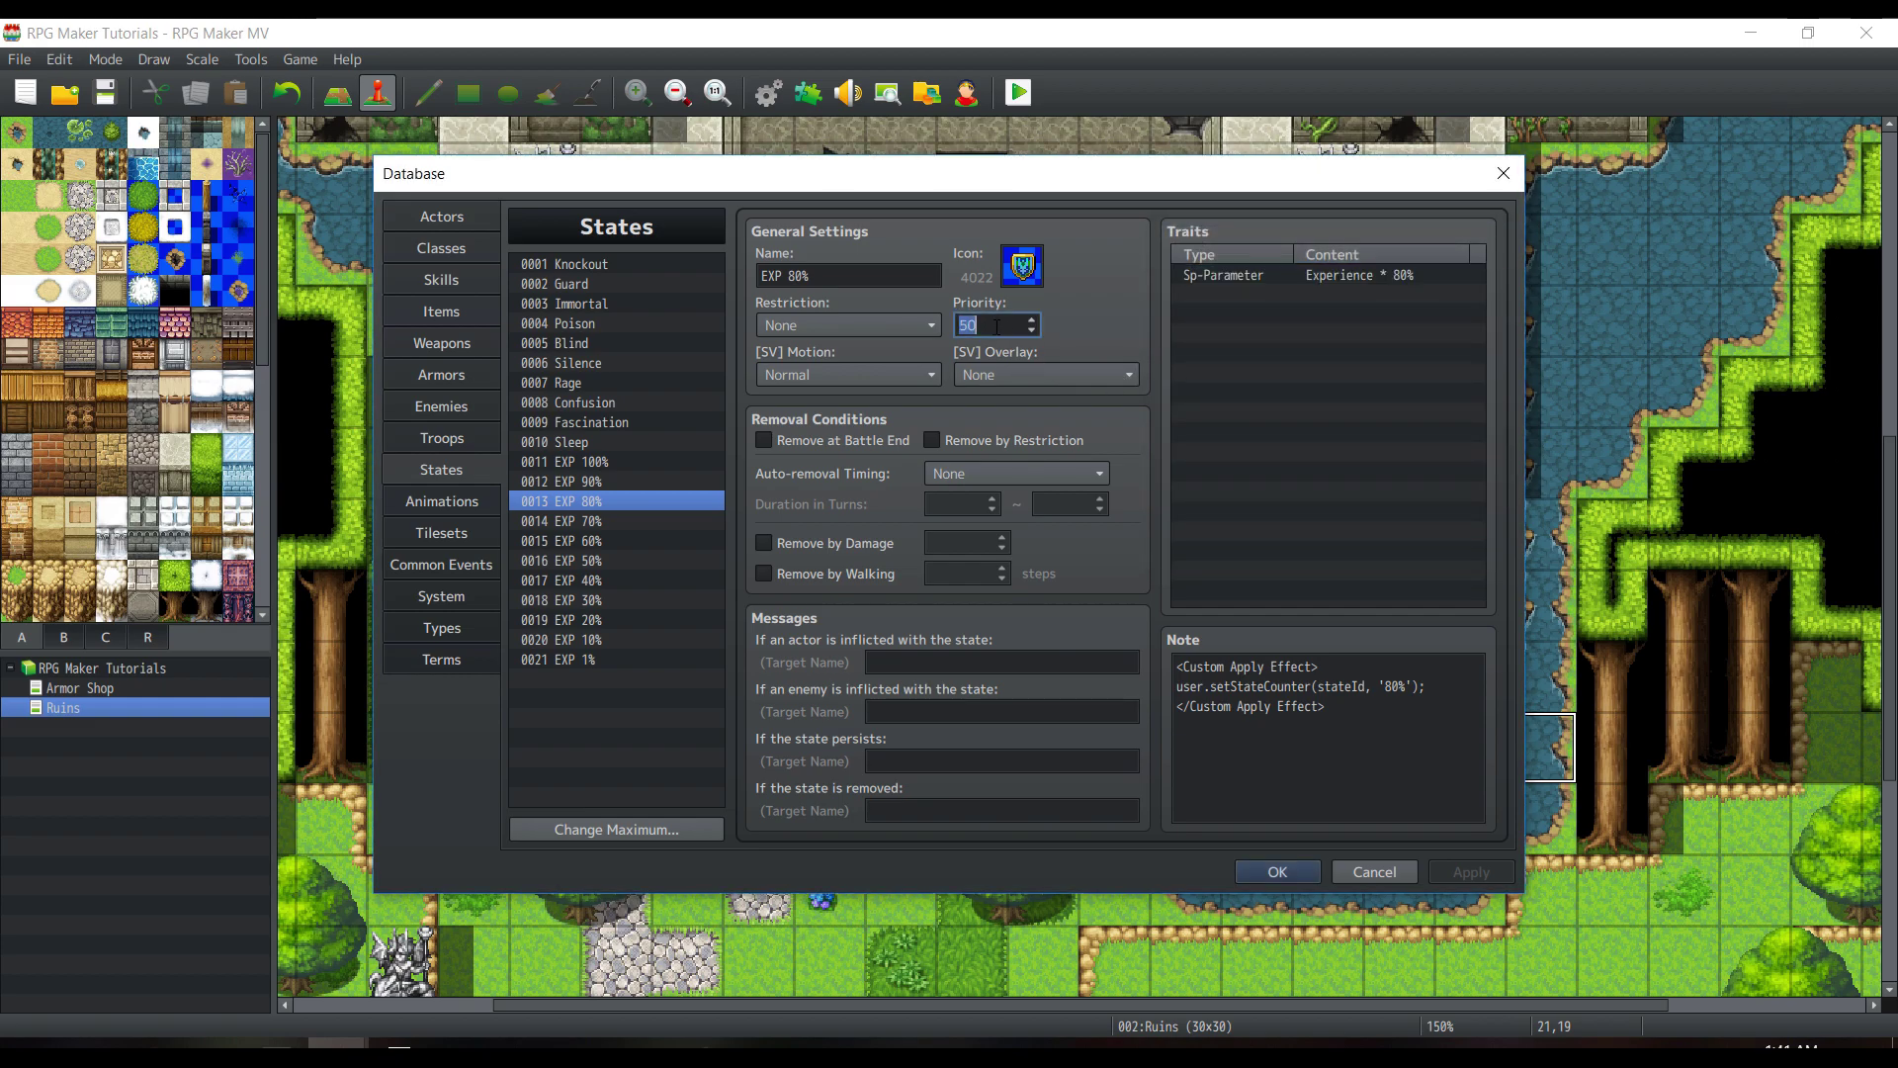
type("0")
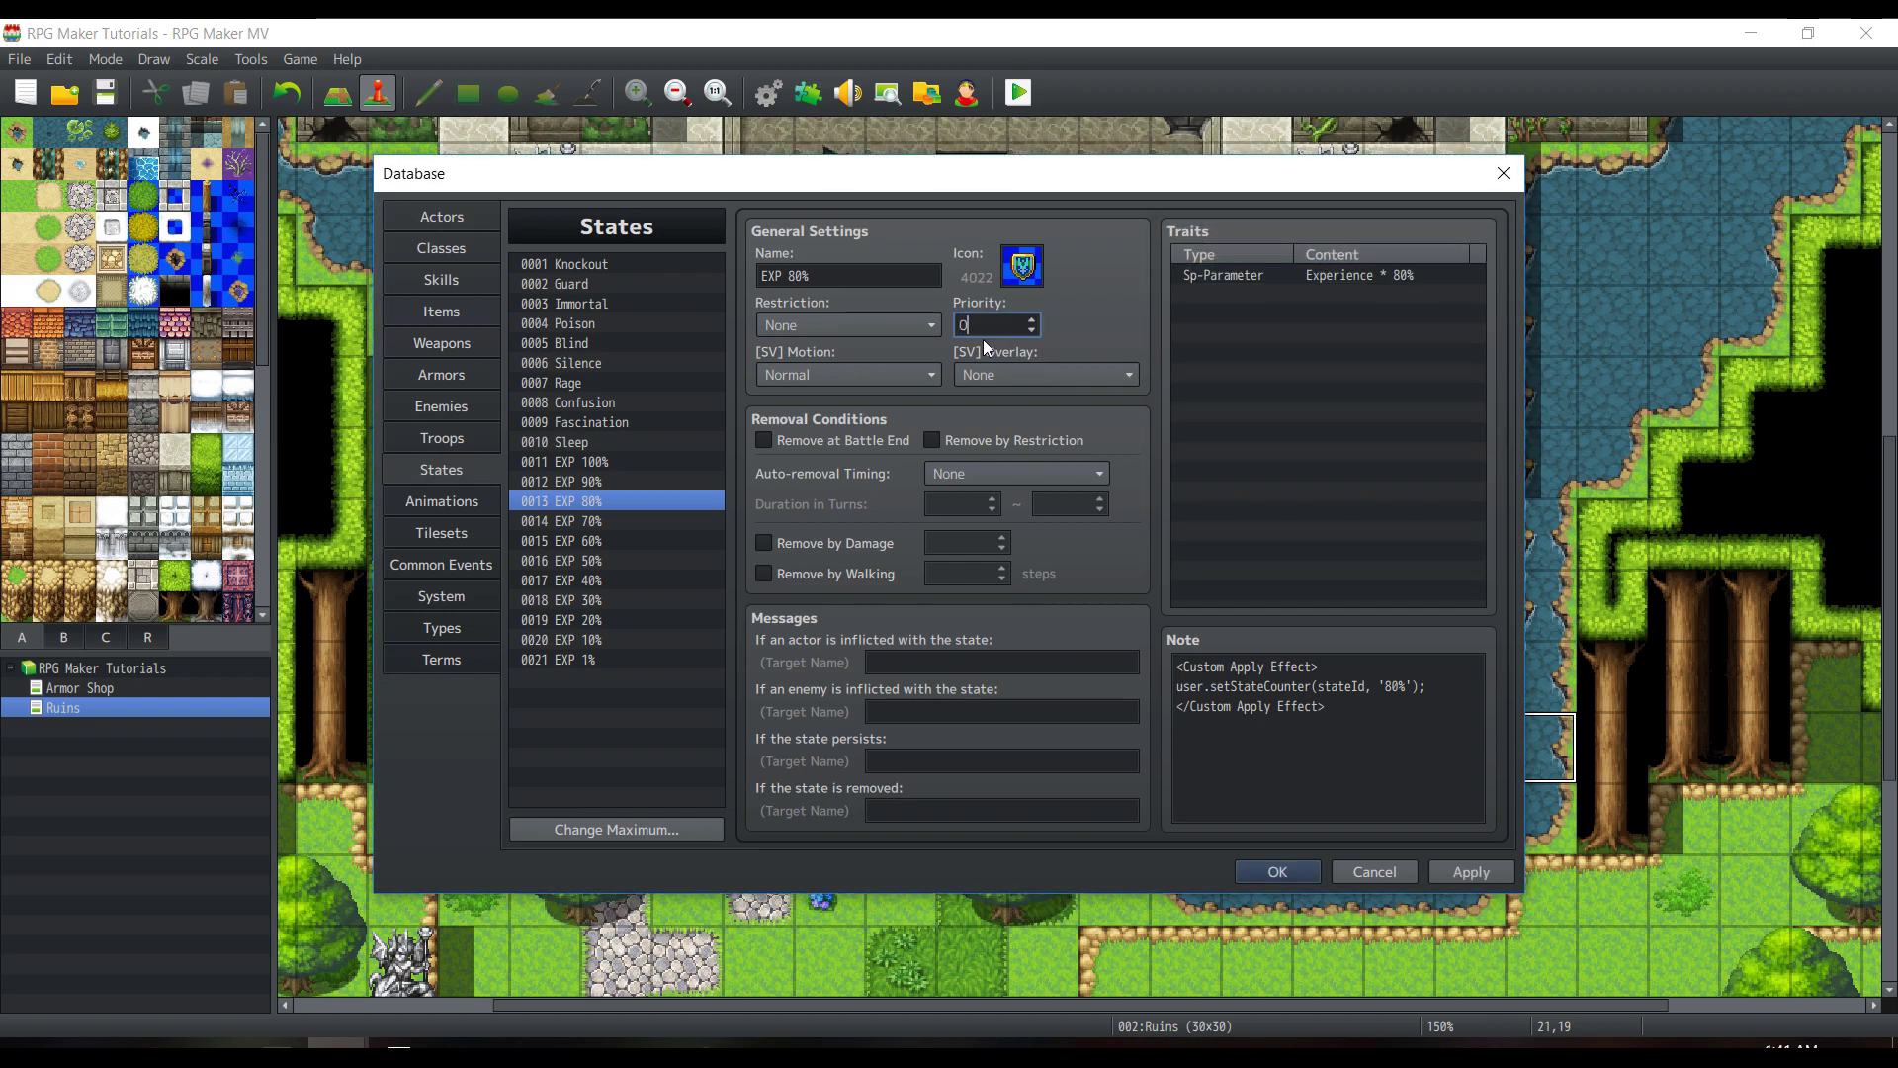
left_click(1470, 871)
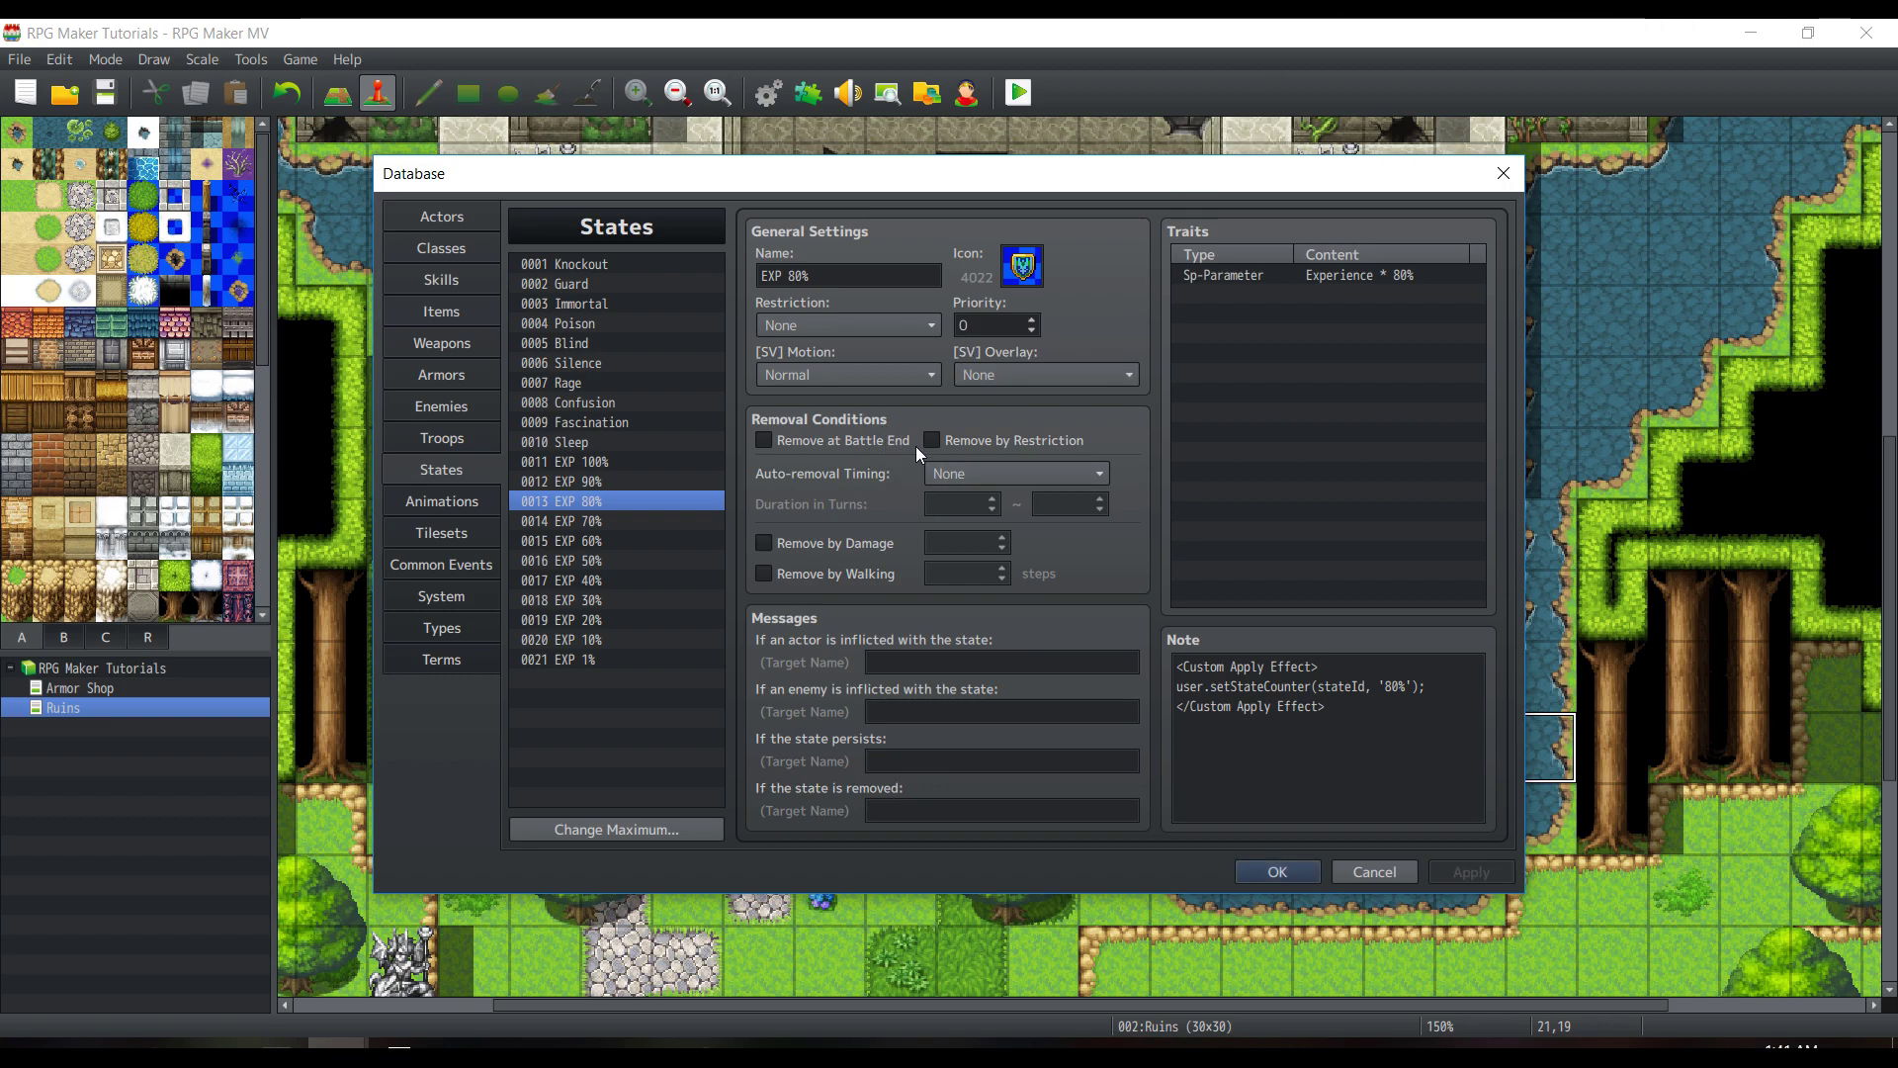
left_click(874, 441)
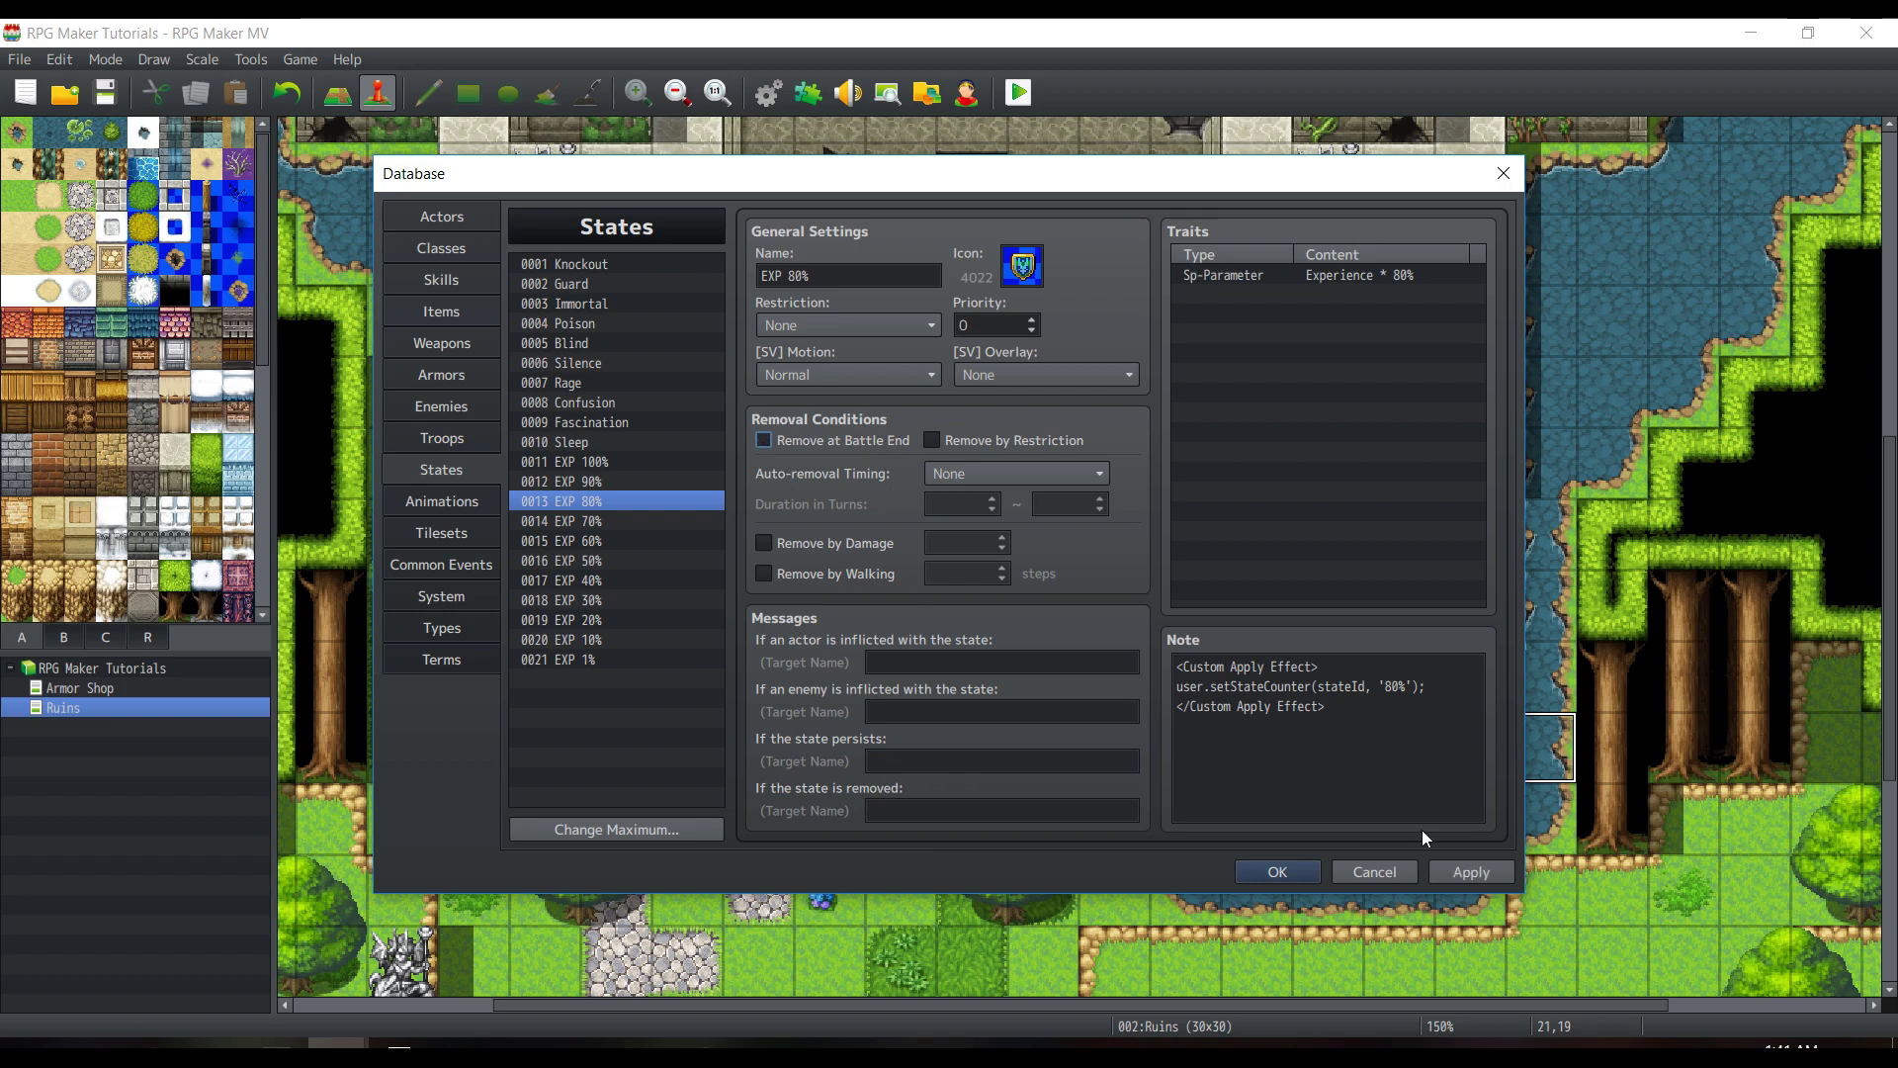
left_click(1444, 863)
- Examine the Custom Apply Effect note tag of the EXP 80% state, including its setStateCounter line
left_click(1364, 737)
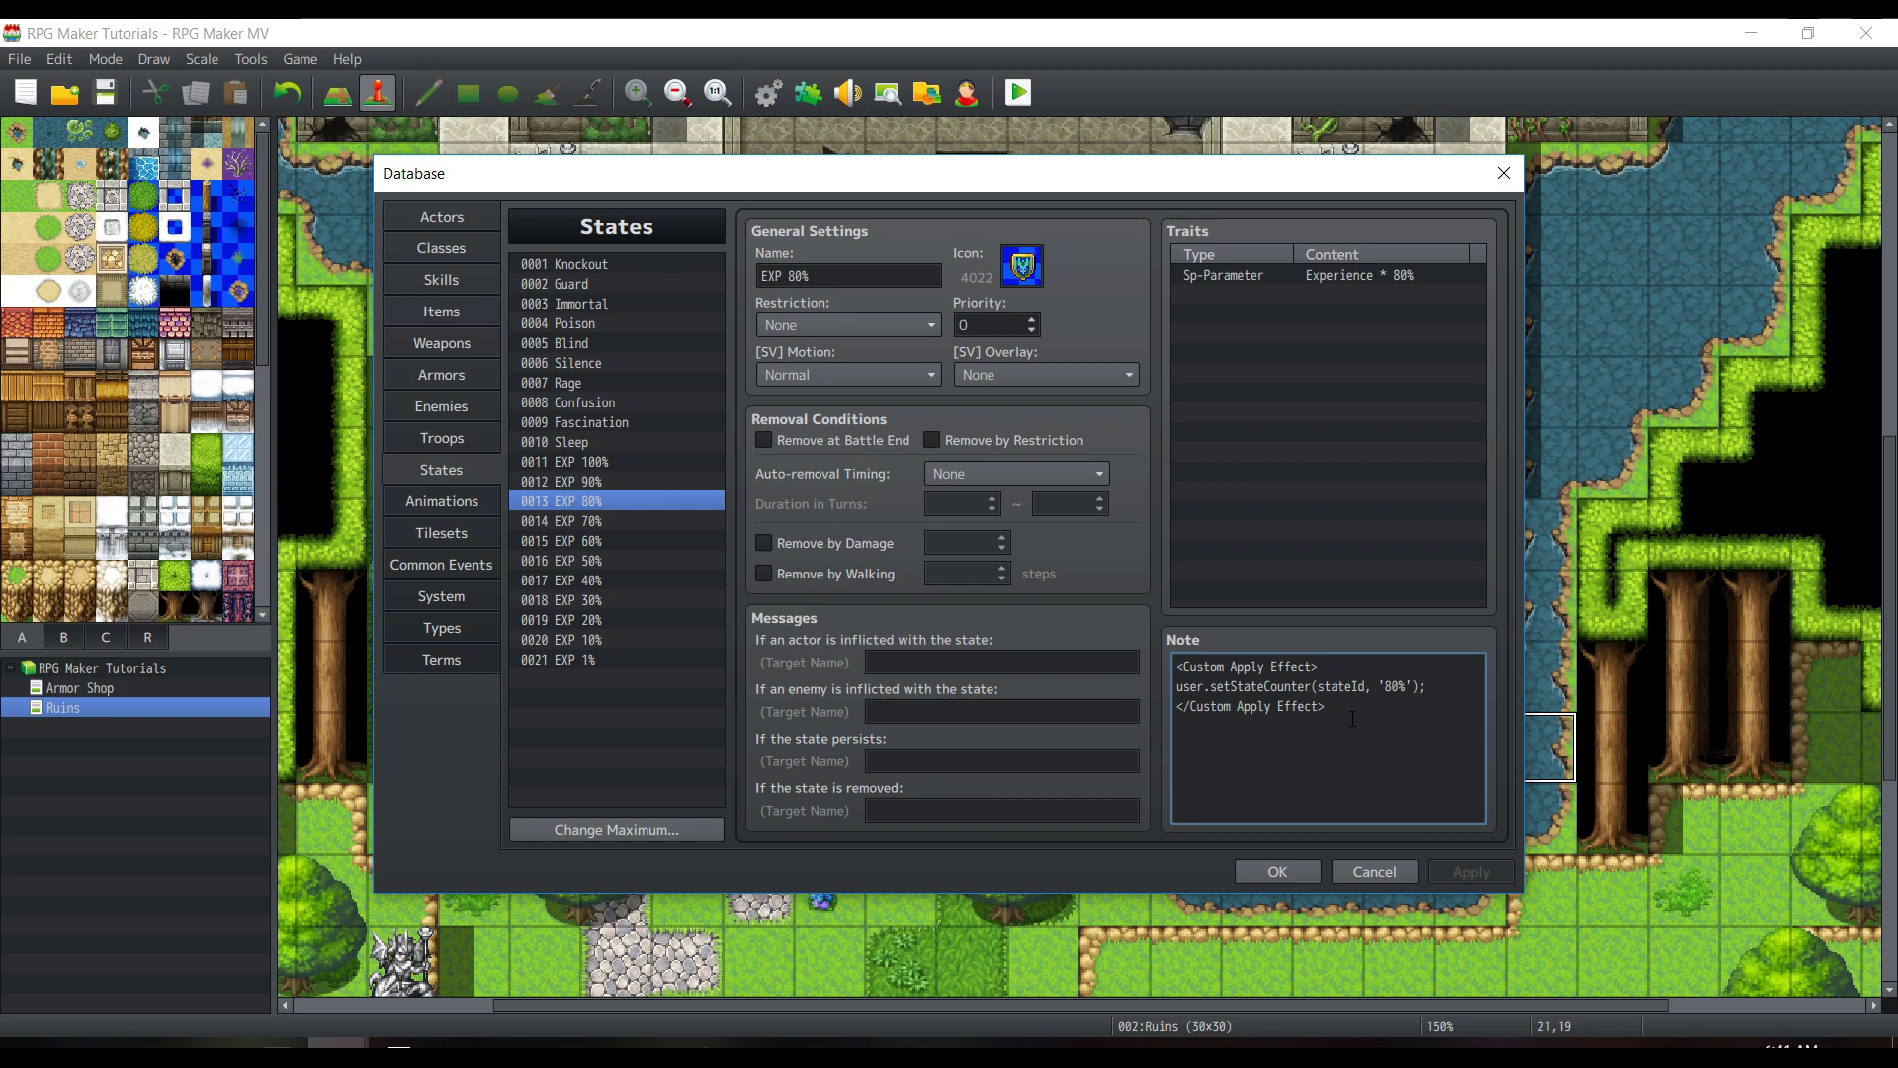
left_click_drag(1352, 719, 1177, 666)
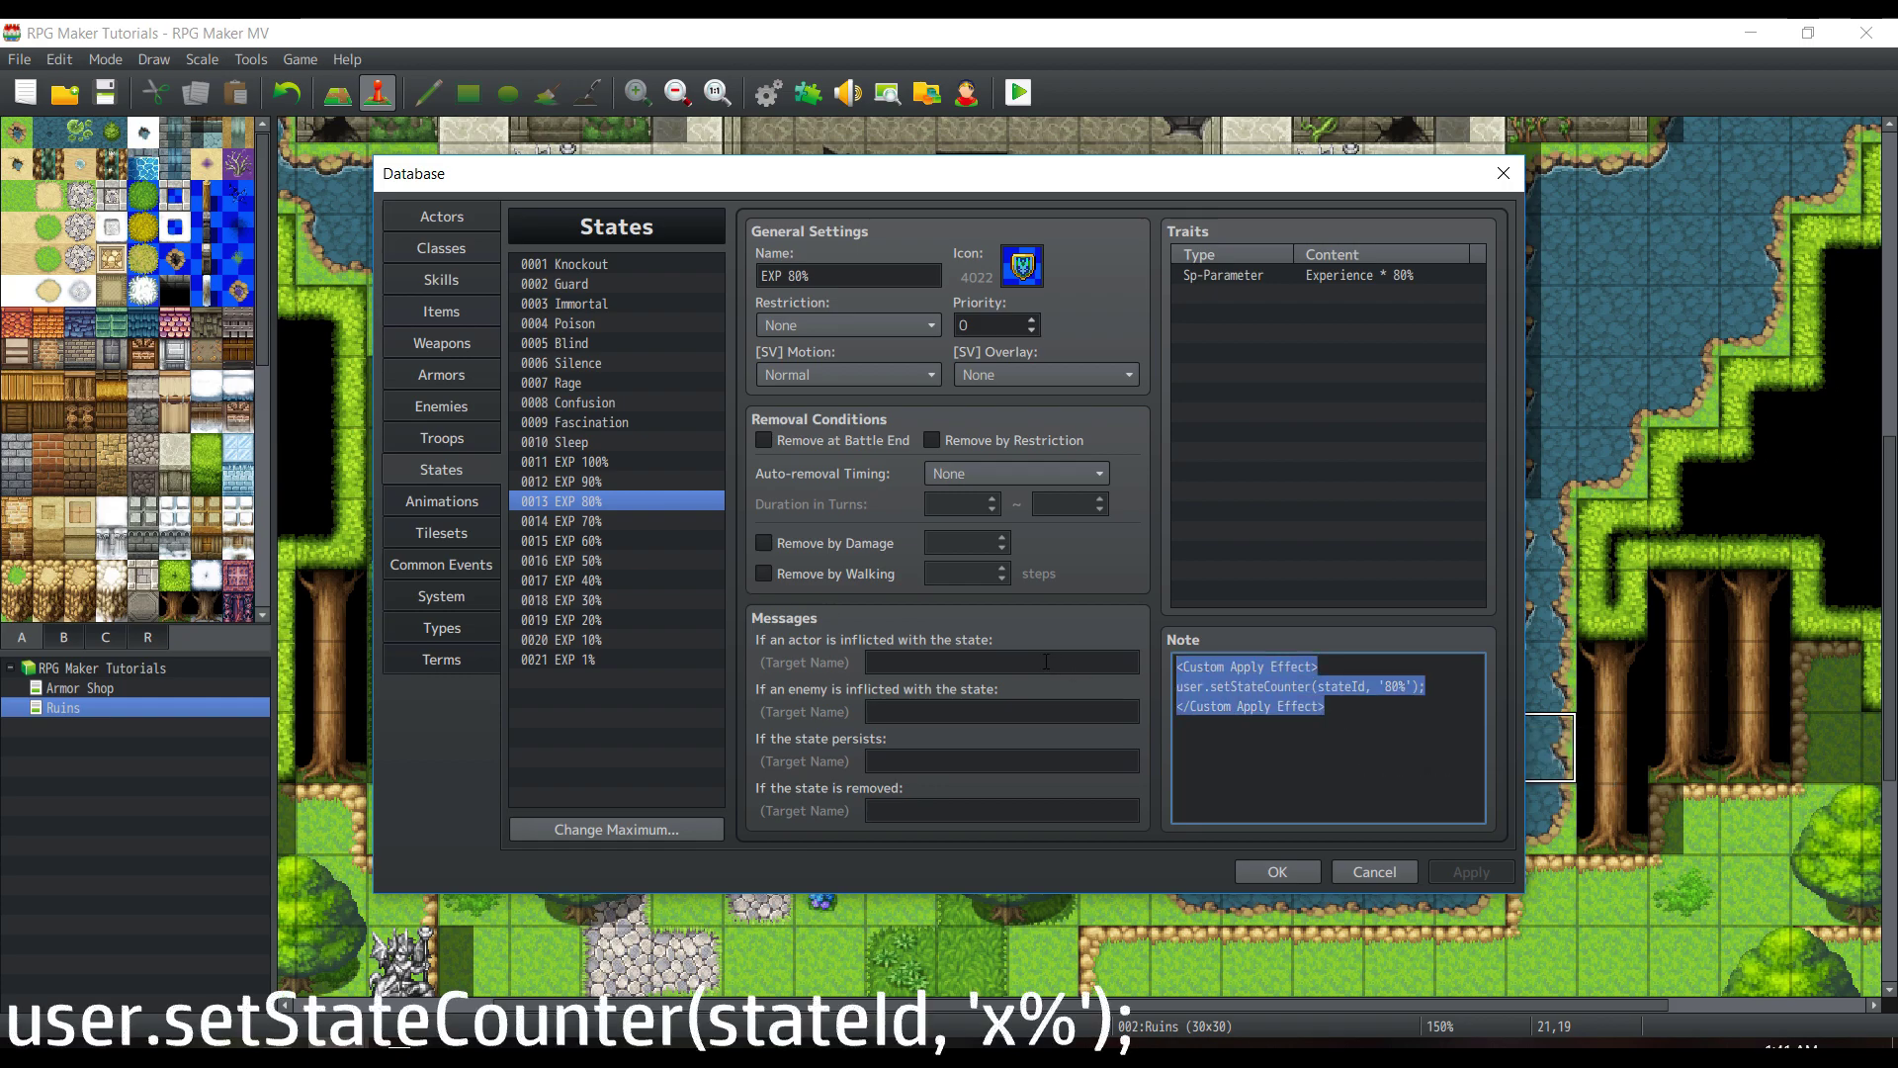
left_click_drag(1326, 706, 1209, 686)
left_click(1335, 740)
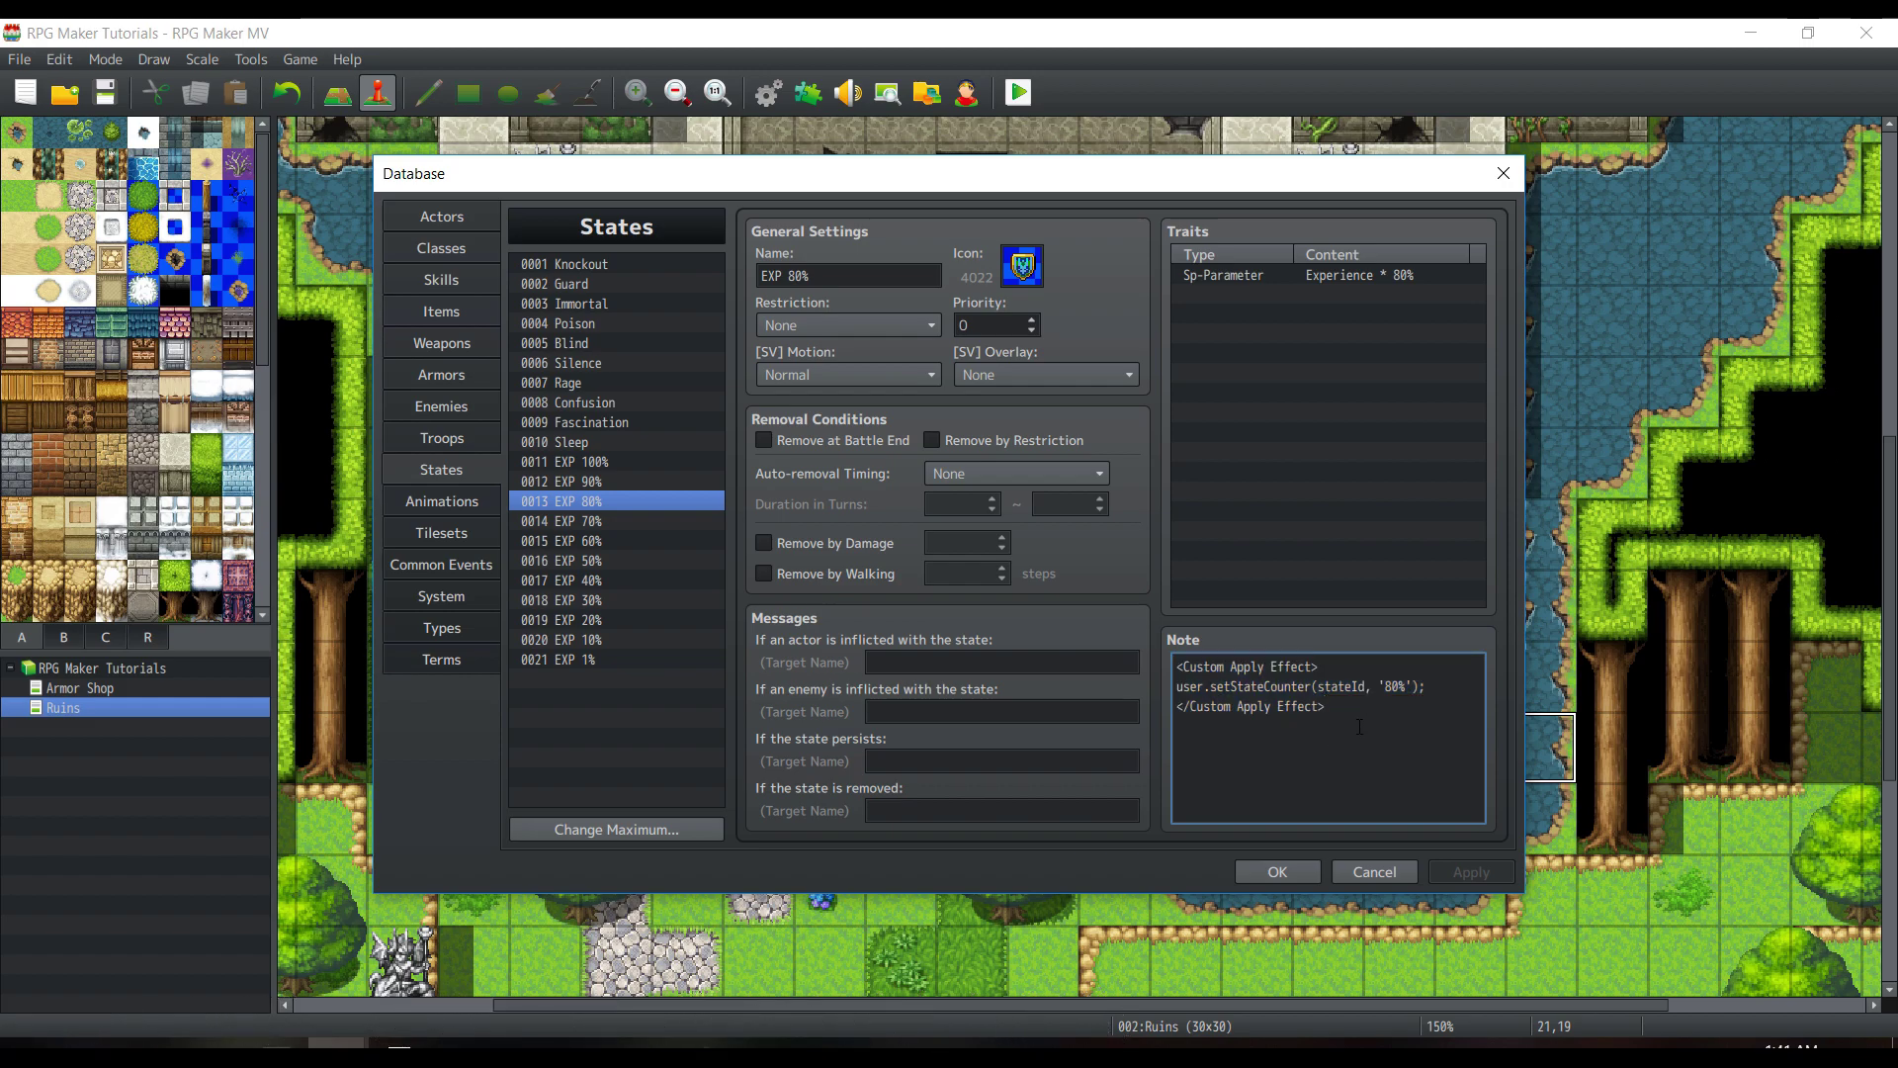
left_click_drag(1404, 686, 1458, 727)
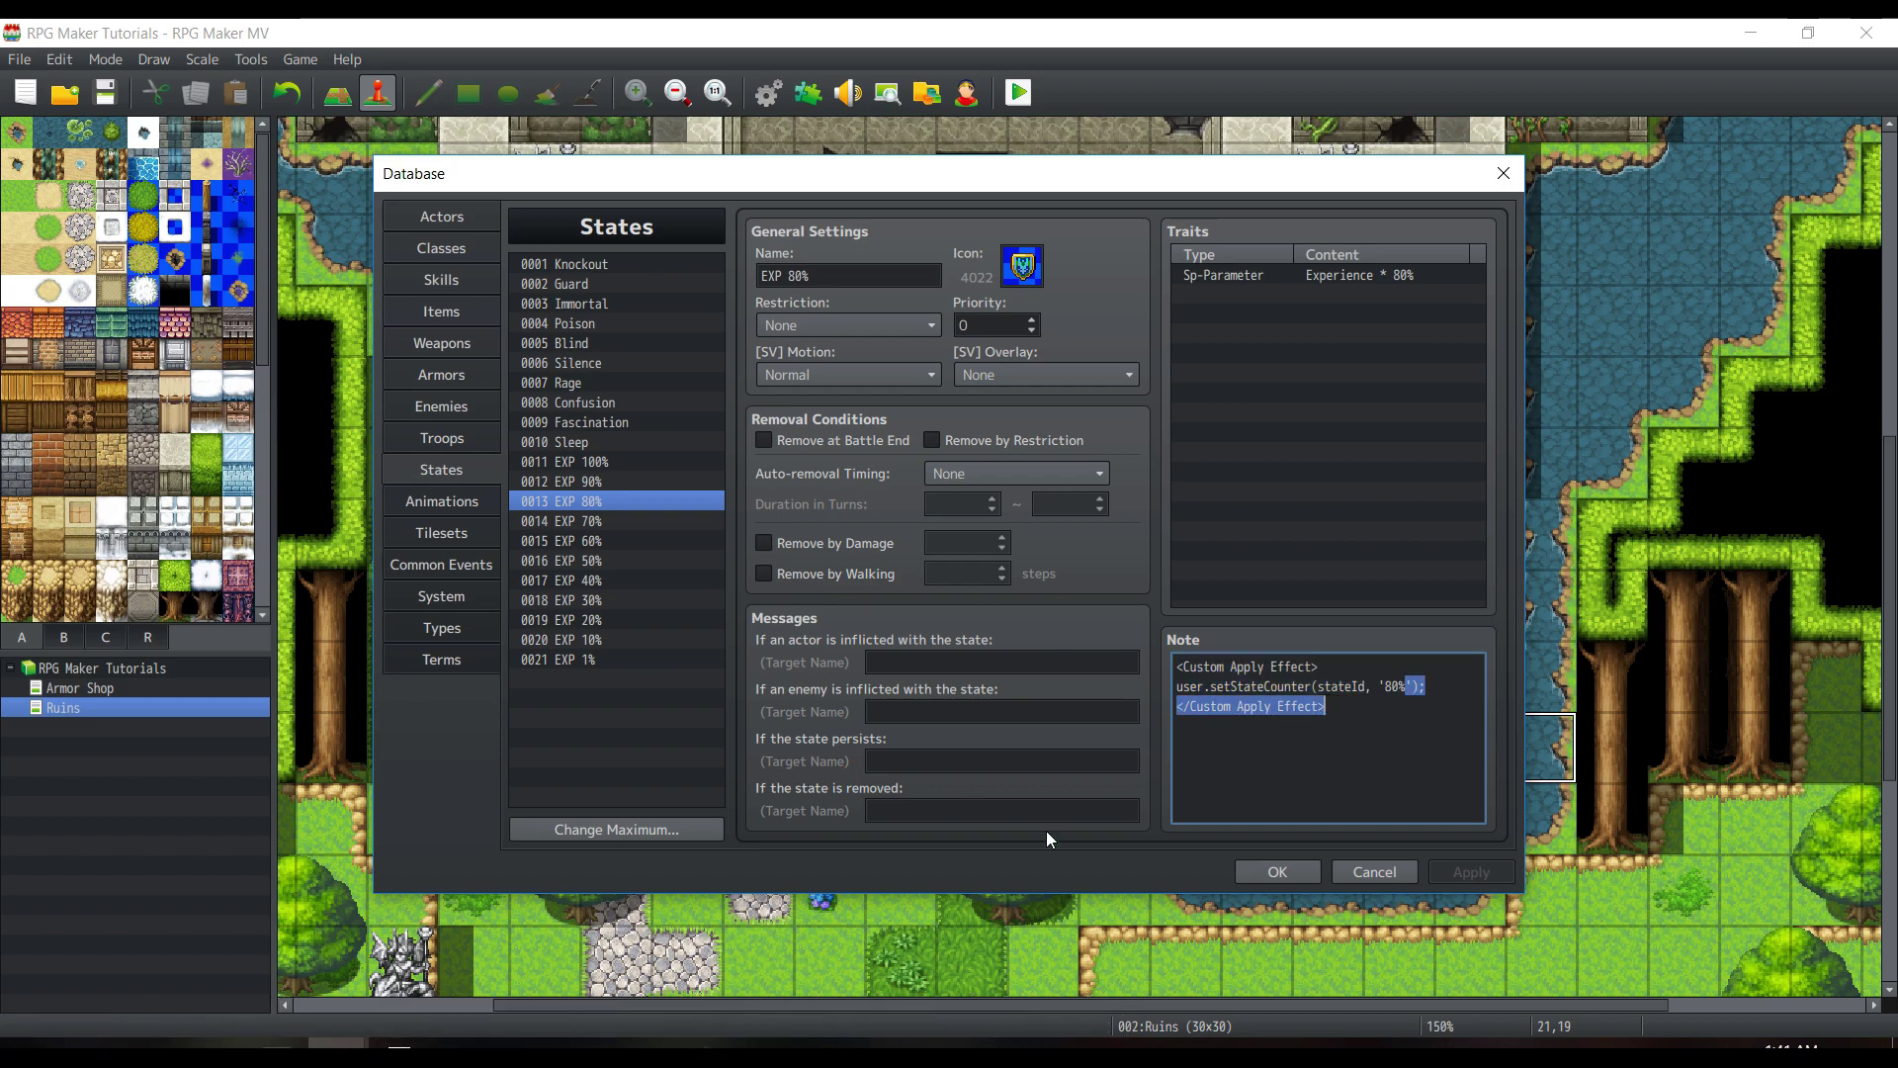
left_click(1424, 724)
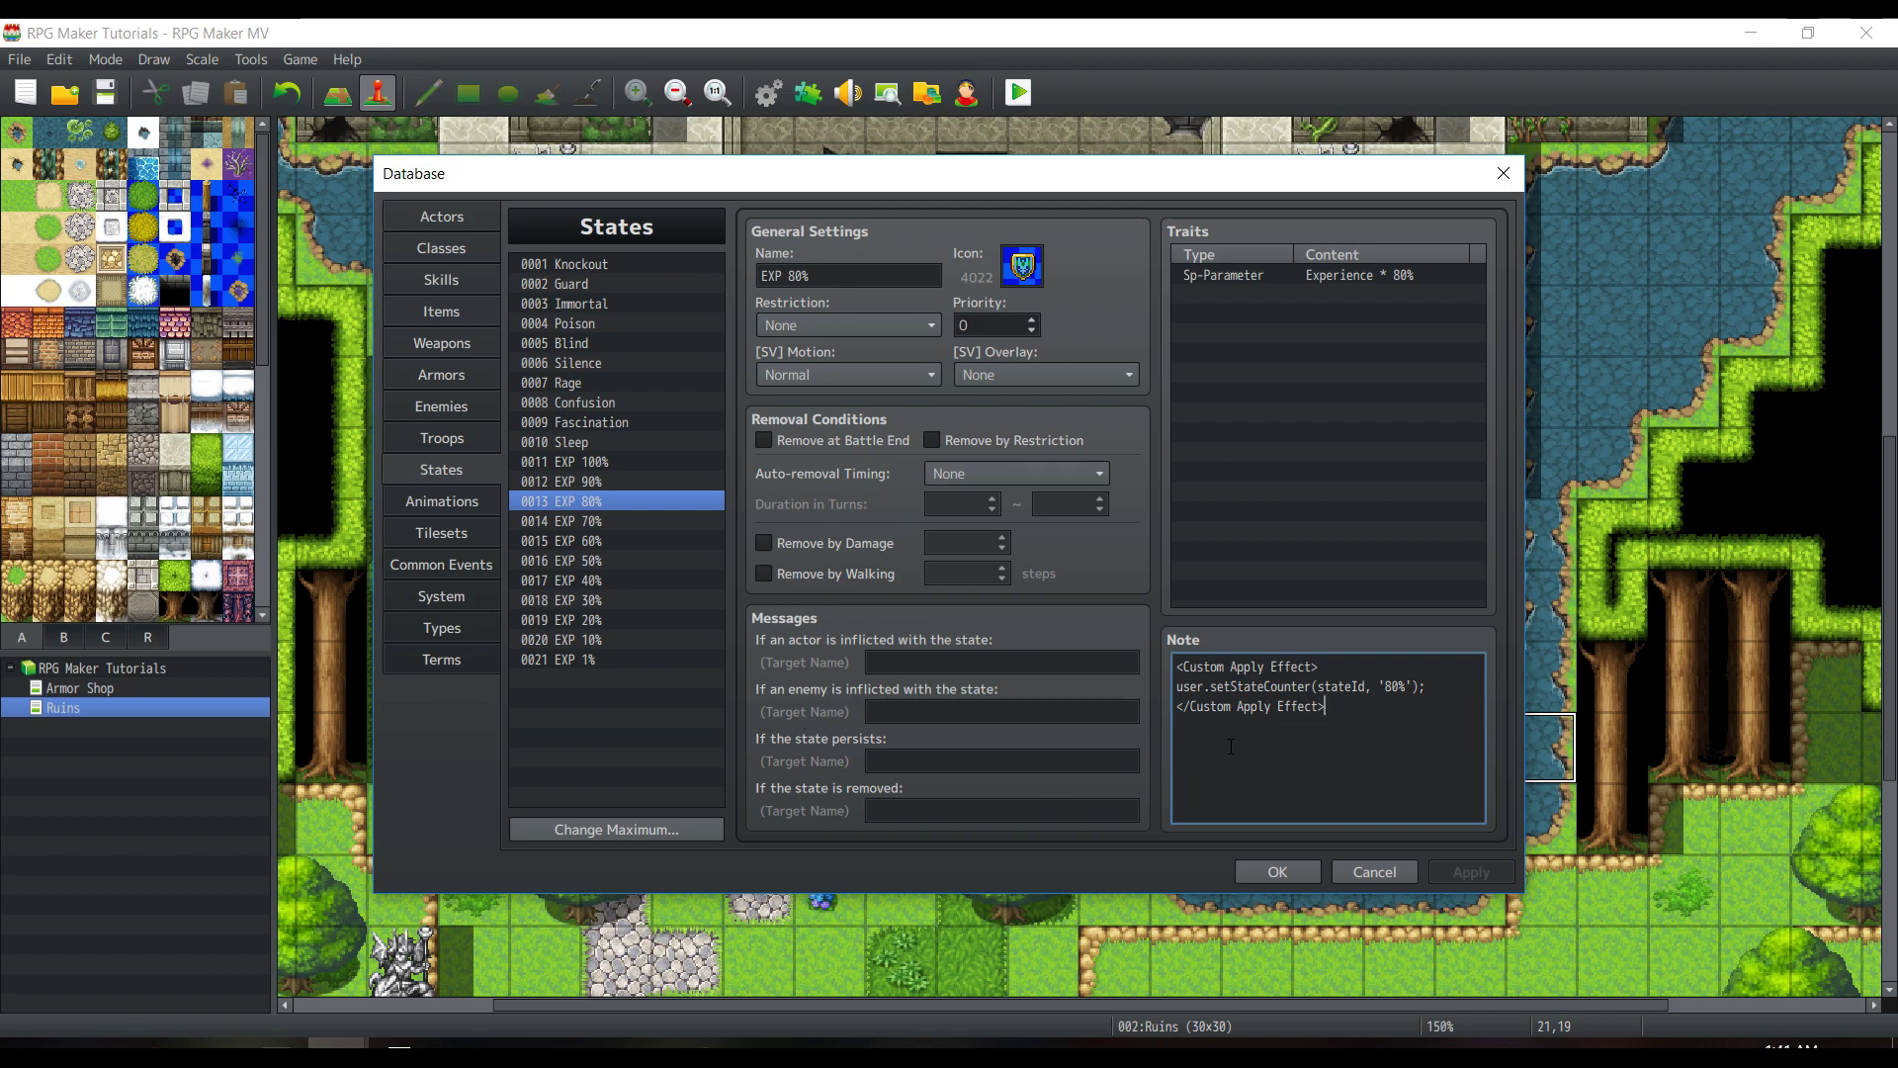
left_click(468, 766)
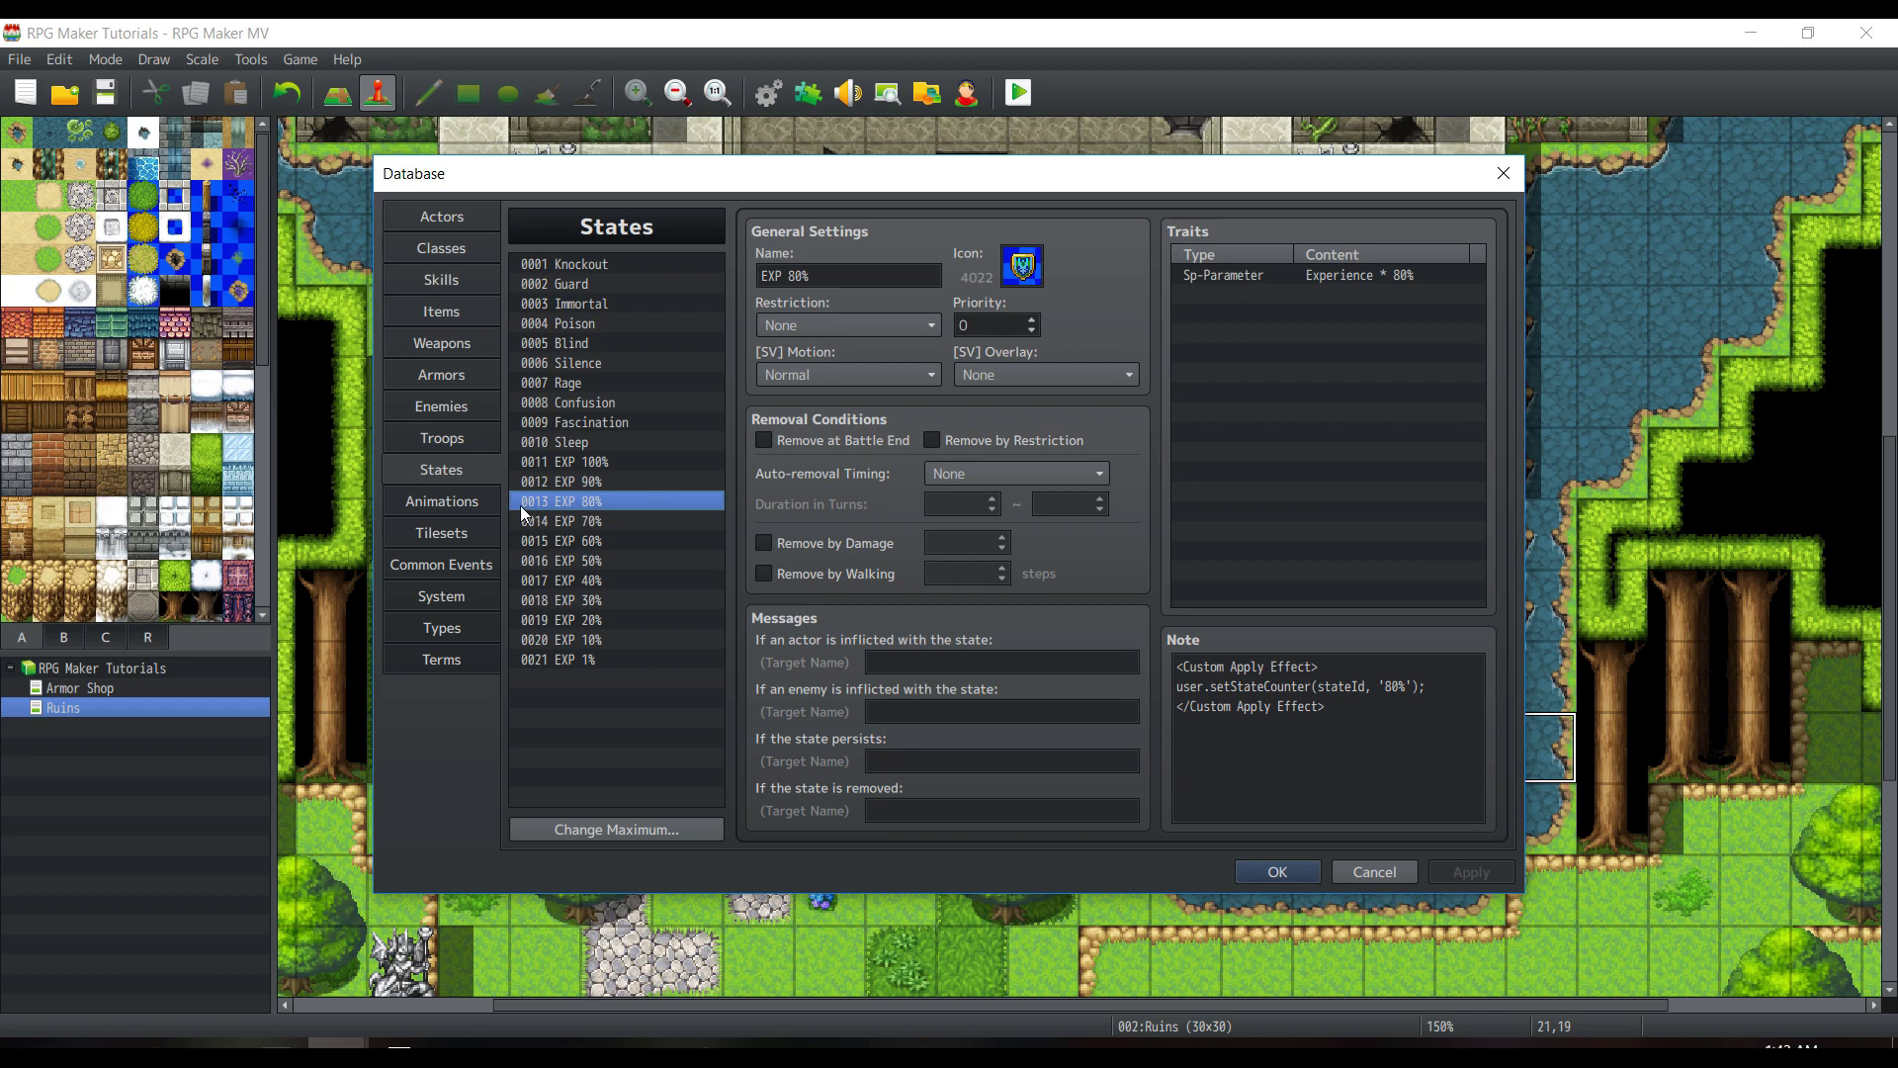
- Compare the battle events of the Lv1 Tempest Fenrir and Lv5 Hammer Ram troops
left_click(441, 438)
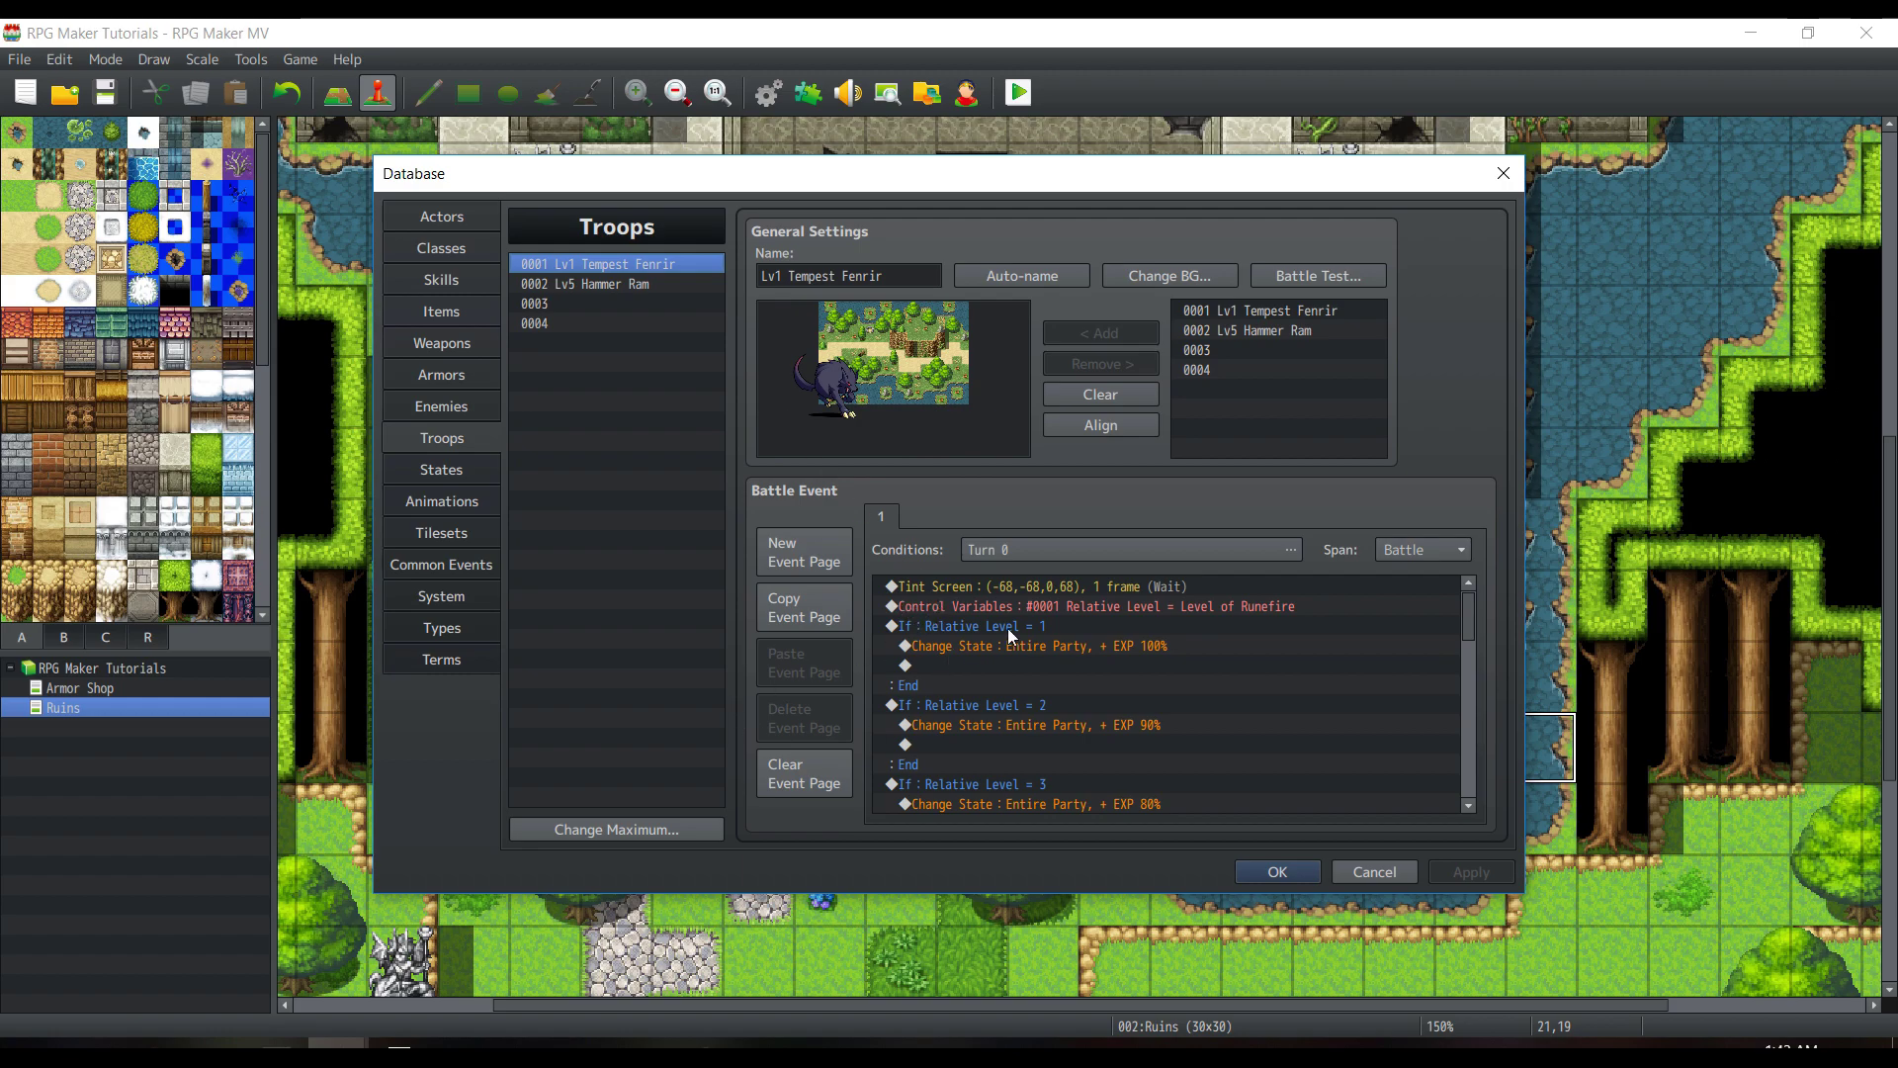
left_click(669, 280)
left_click(691, 269)
left_click(698, 281)
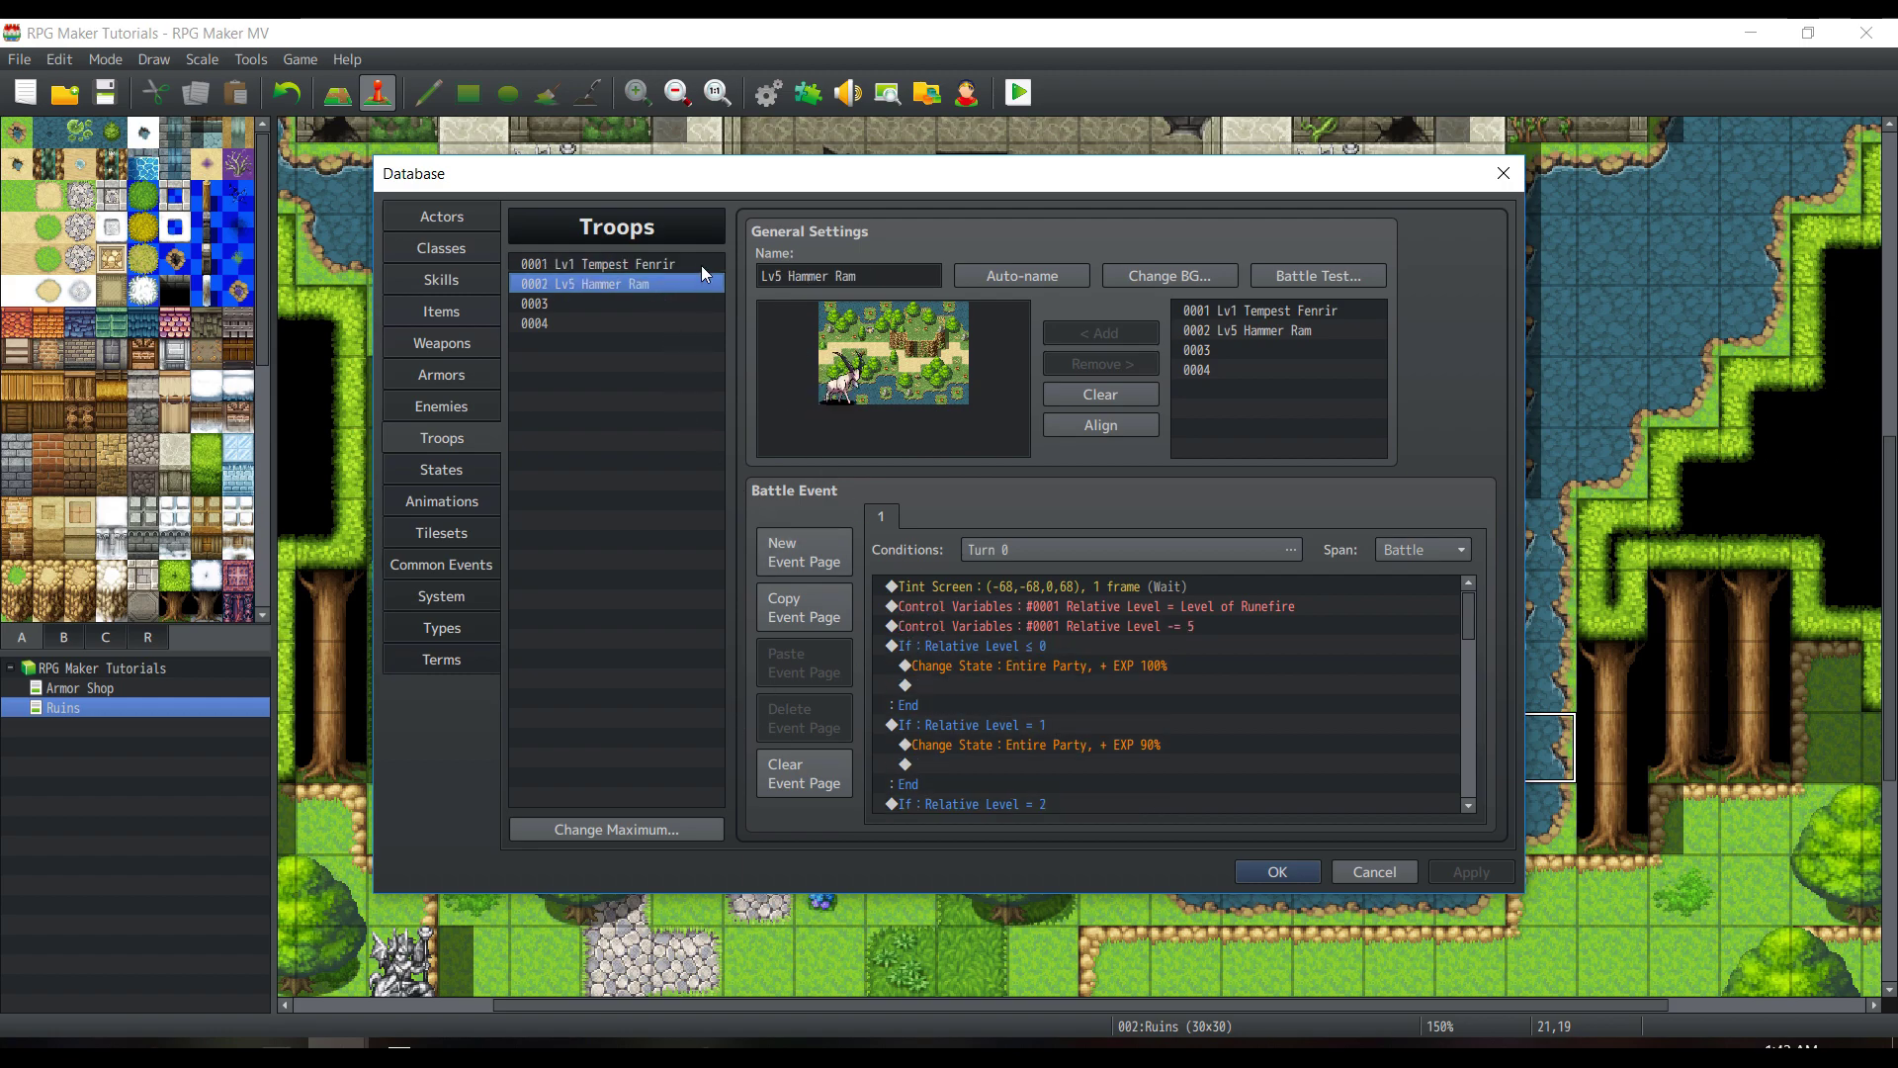
left_click(702, 265)
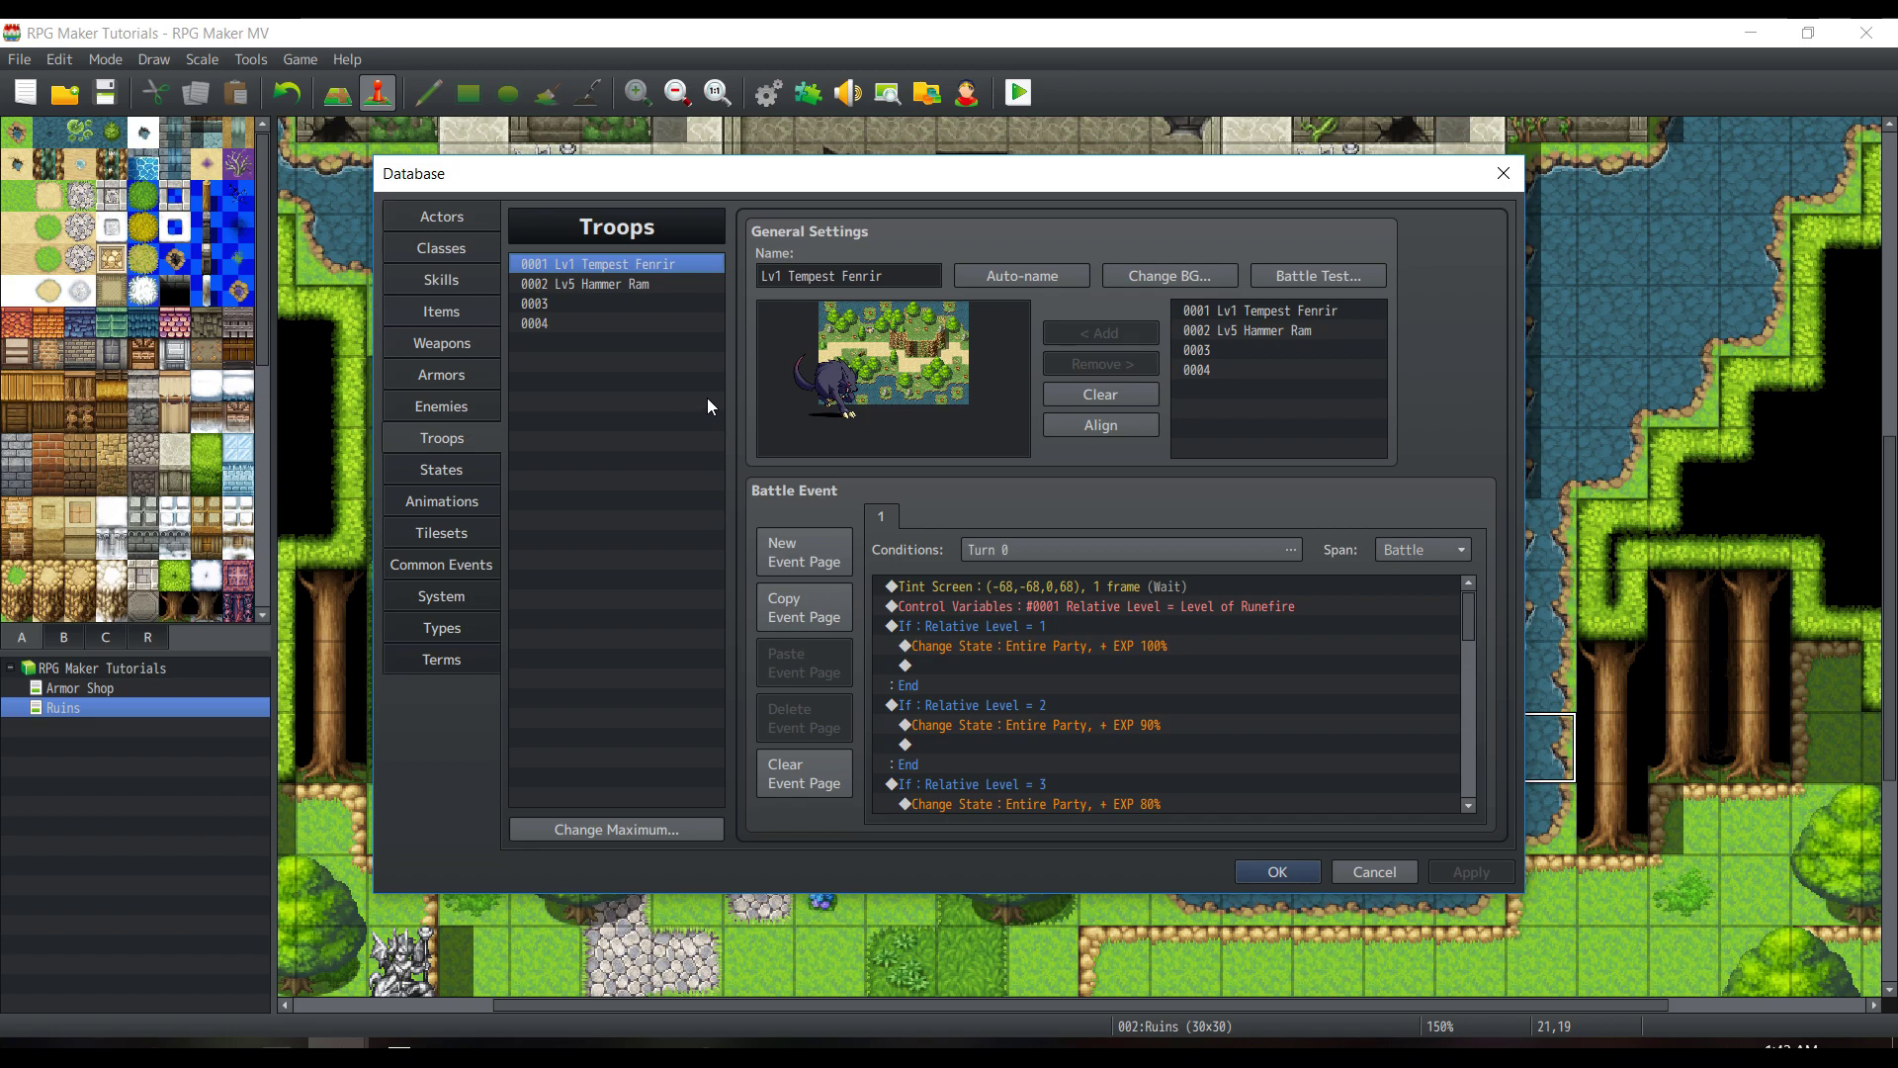
- Examine the Relative Level variable command and the first conditional branch in the Lv1 Tempest Fenrir troop's battle event
left_click(1098, 589)
left_click(1095, 607)
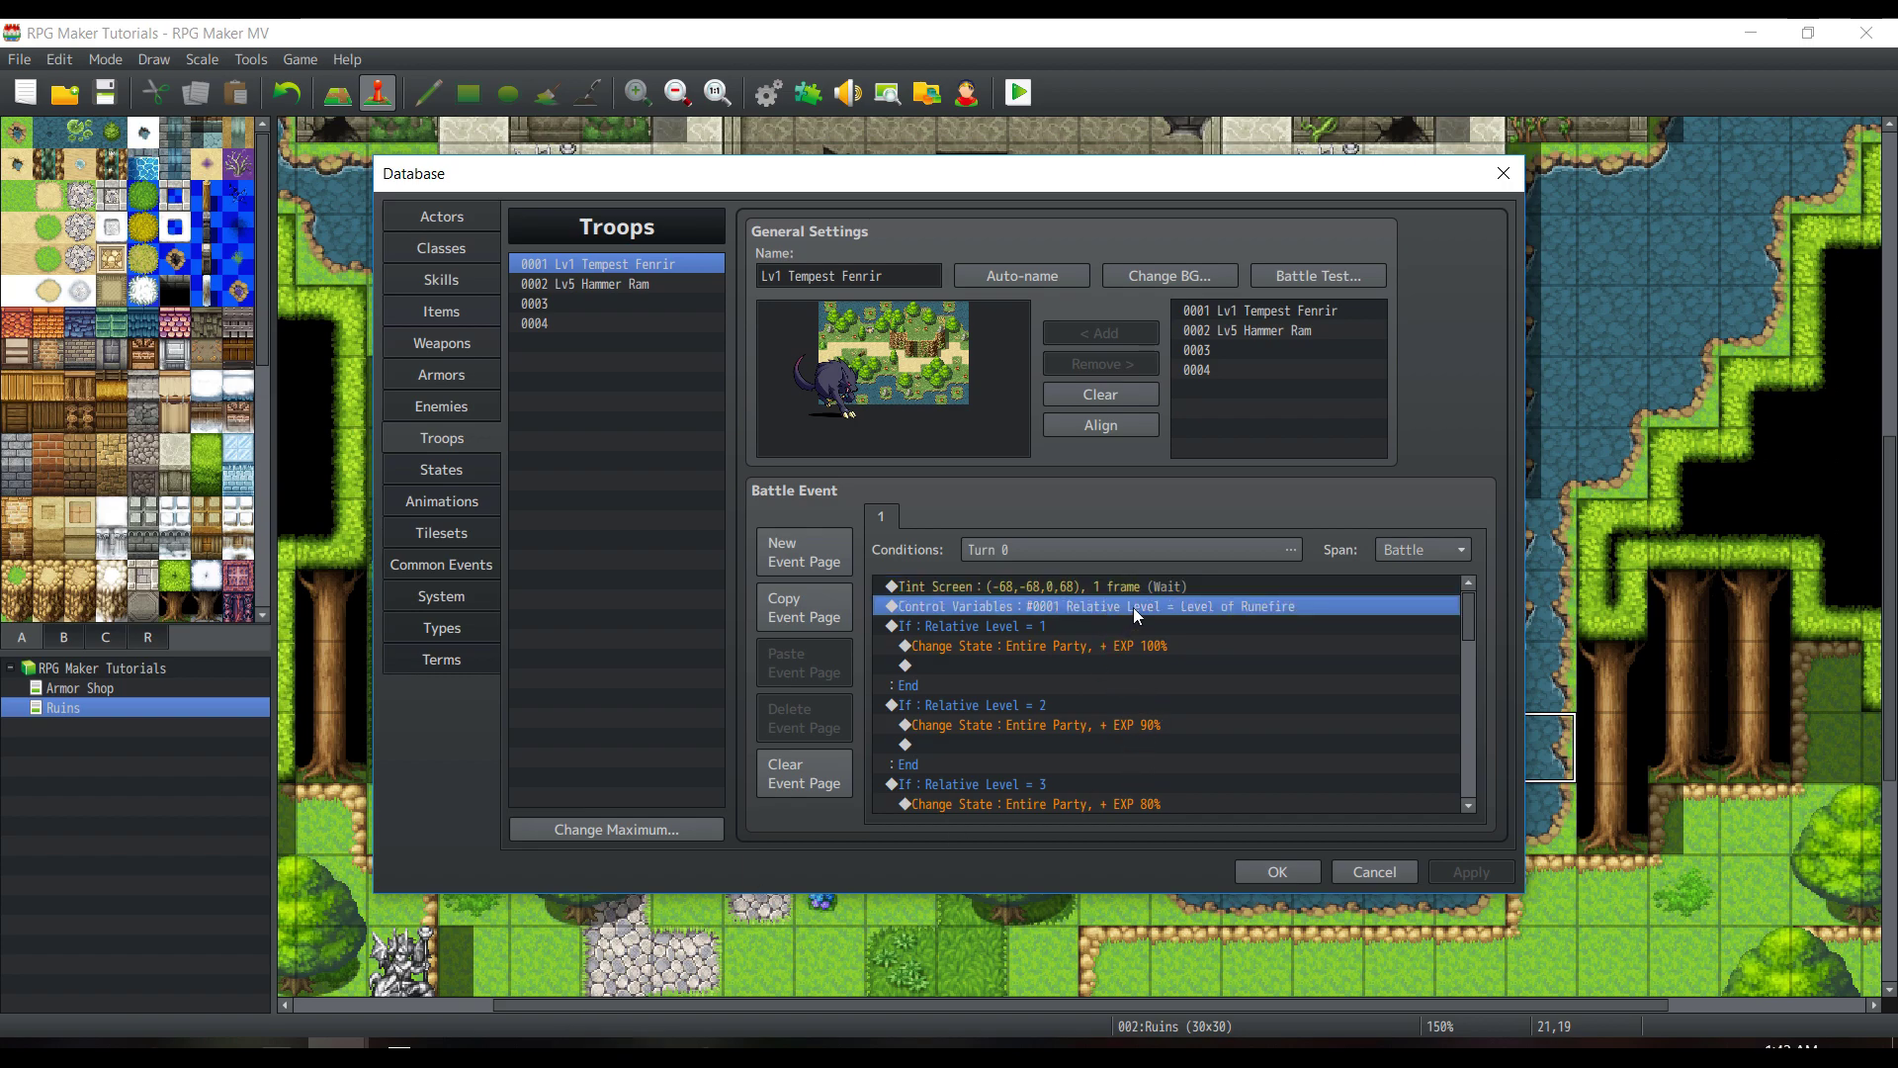
key("Insert")
left_click(1415, 237)
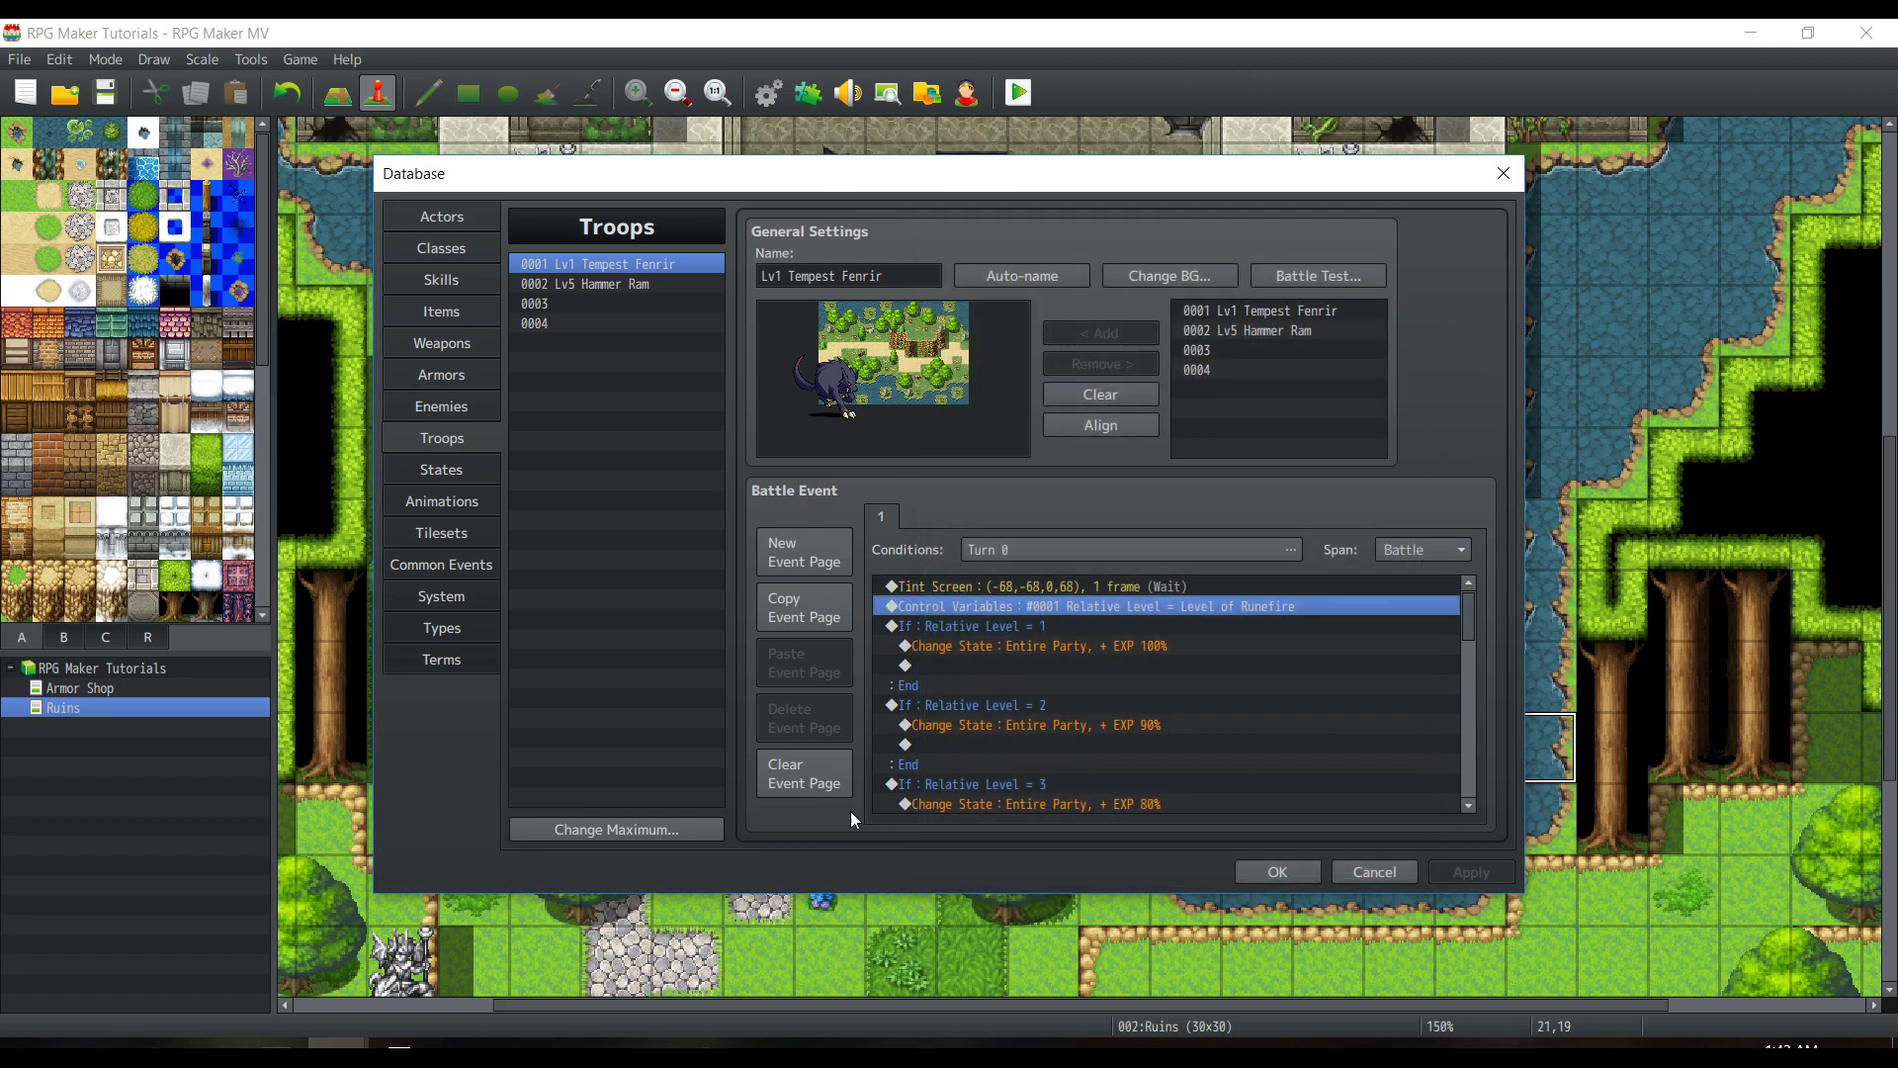
left_click(1075, 626)
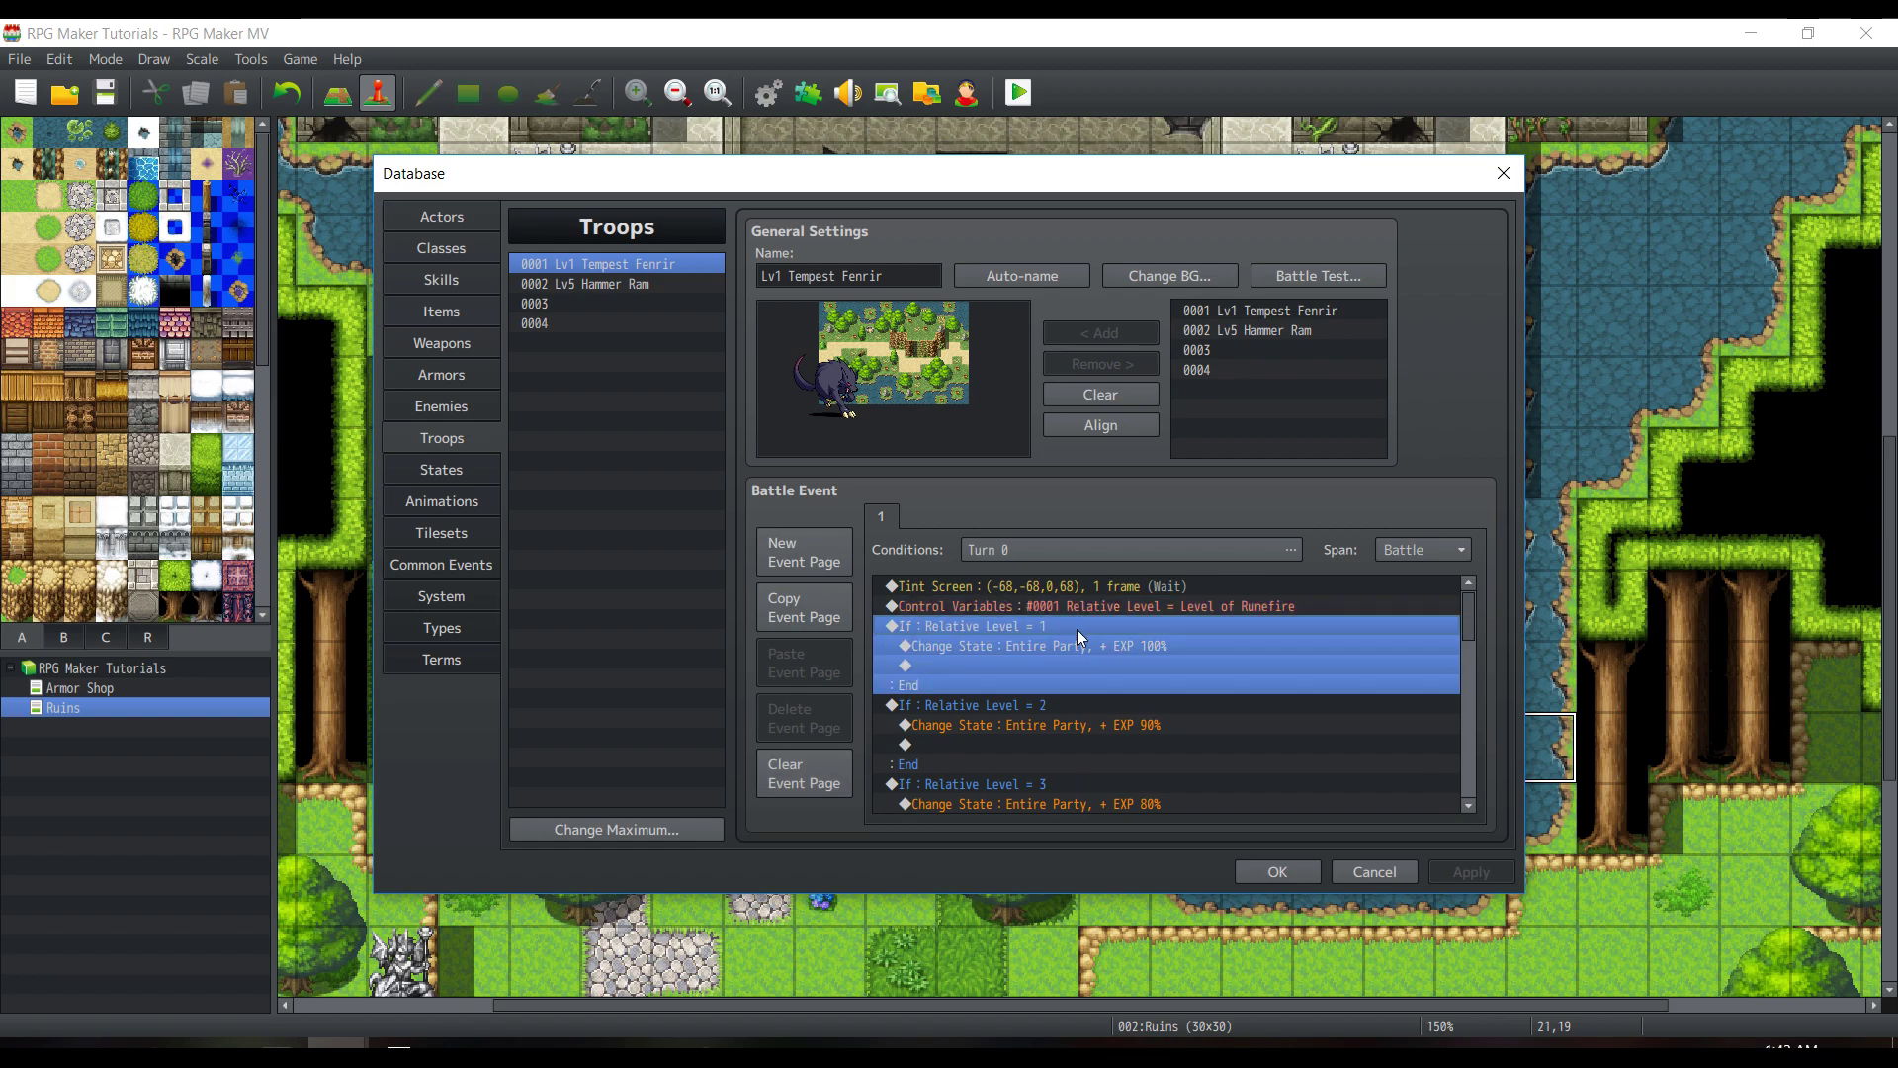
left_click(1101, 603)
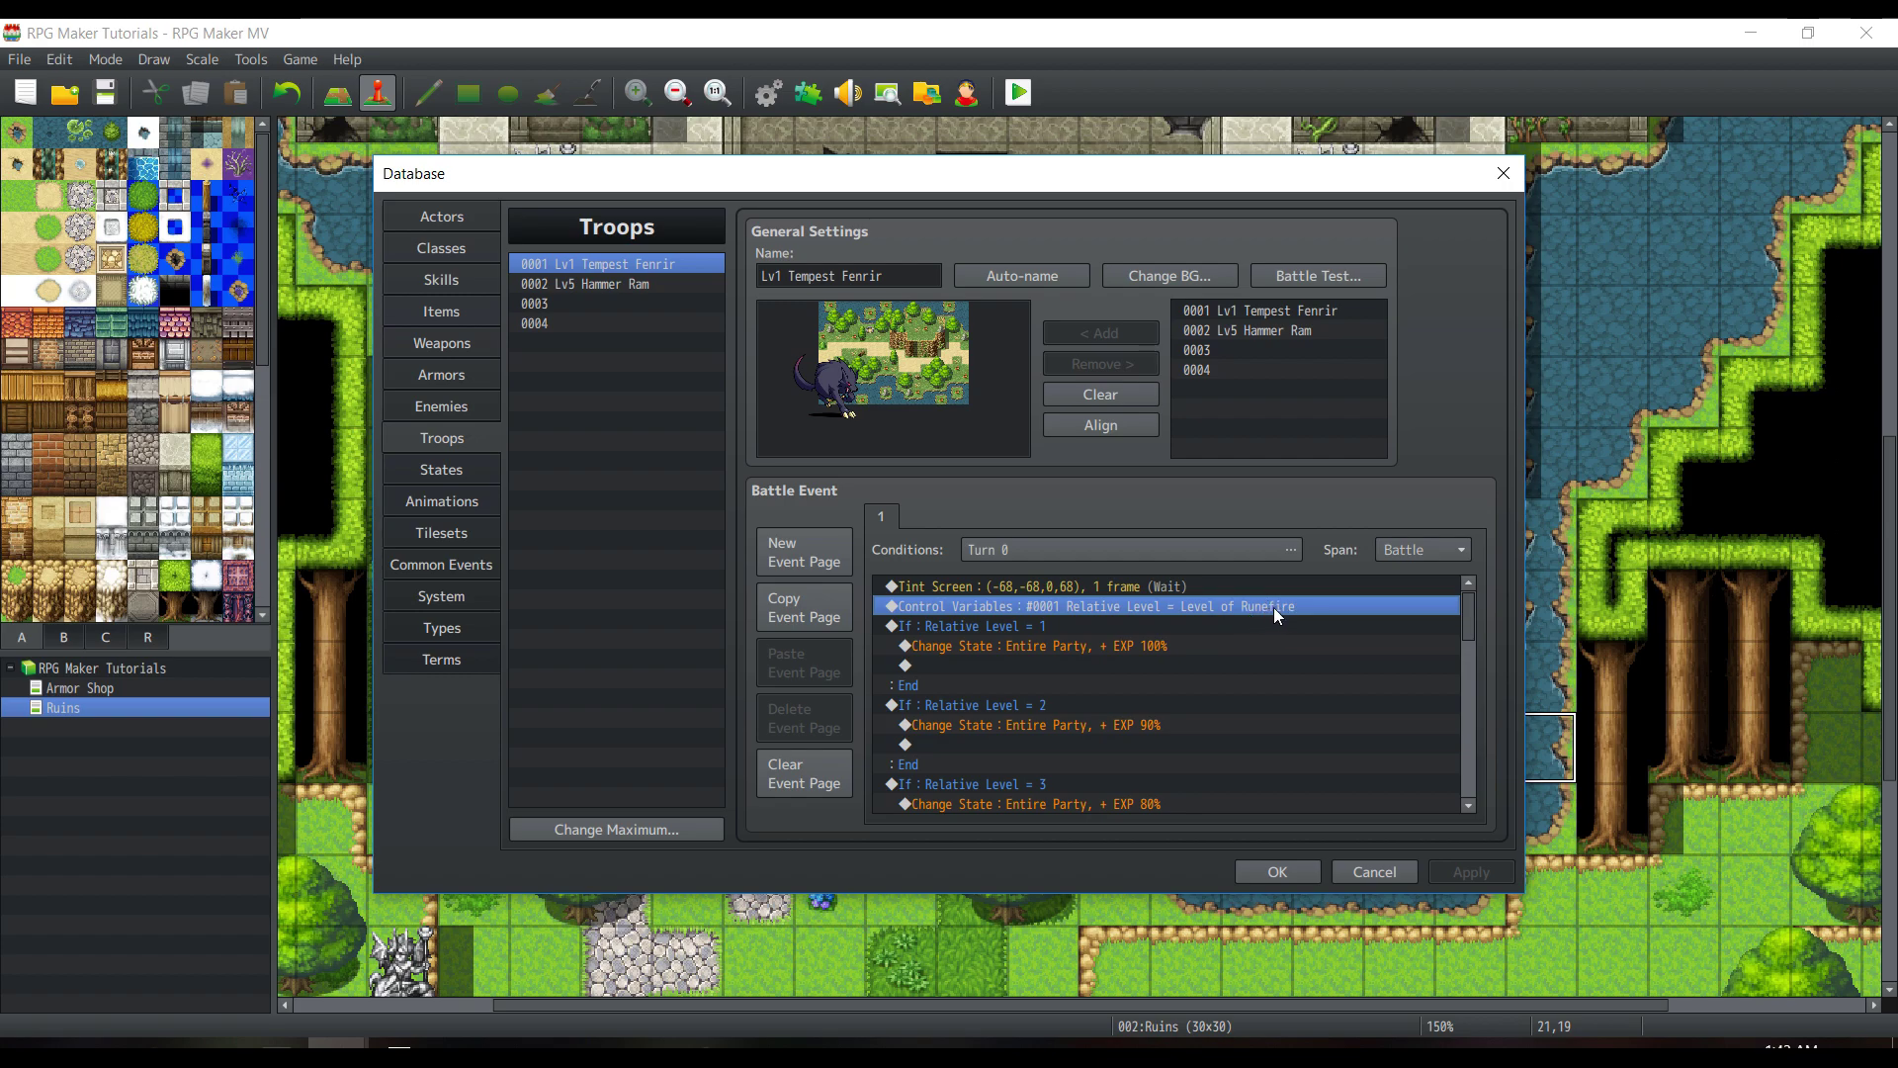
key("Down")
key("Down")
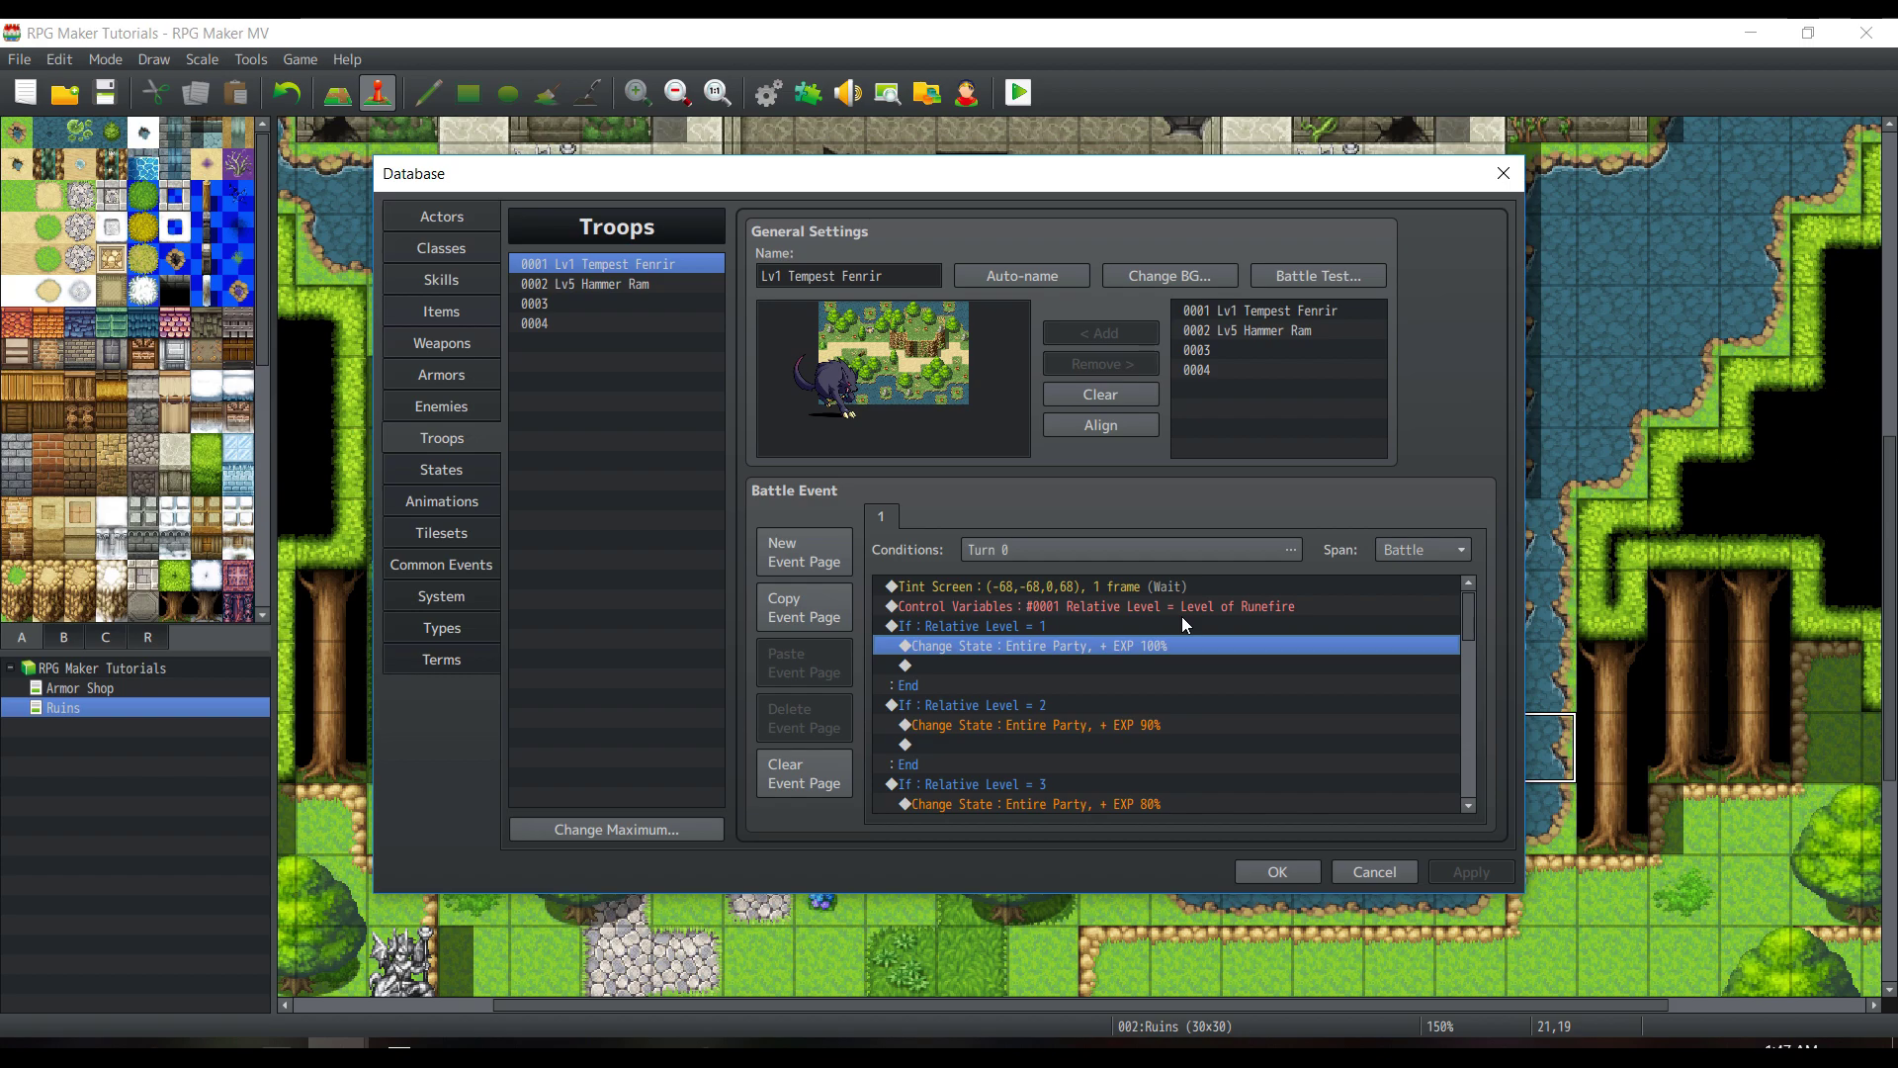
- Examine how the Relative Level = 1 branch applies the EXP 100% state to the entire party in Lv1 Tempest Fenrir's battle event
left_click(1182, 614)
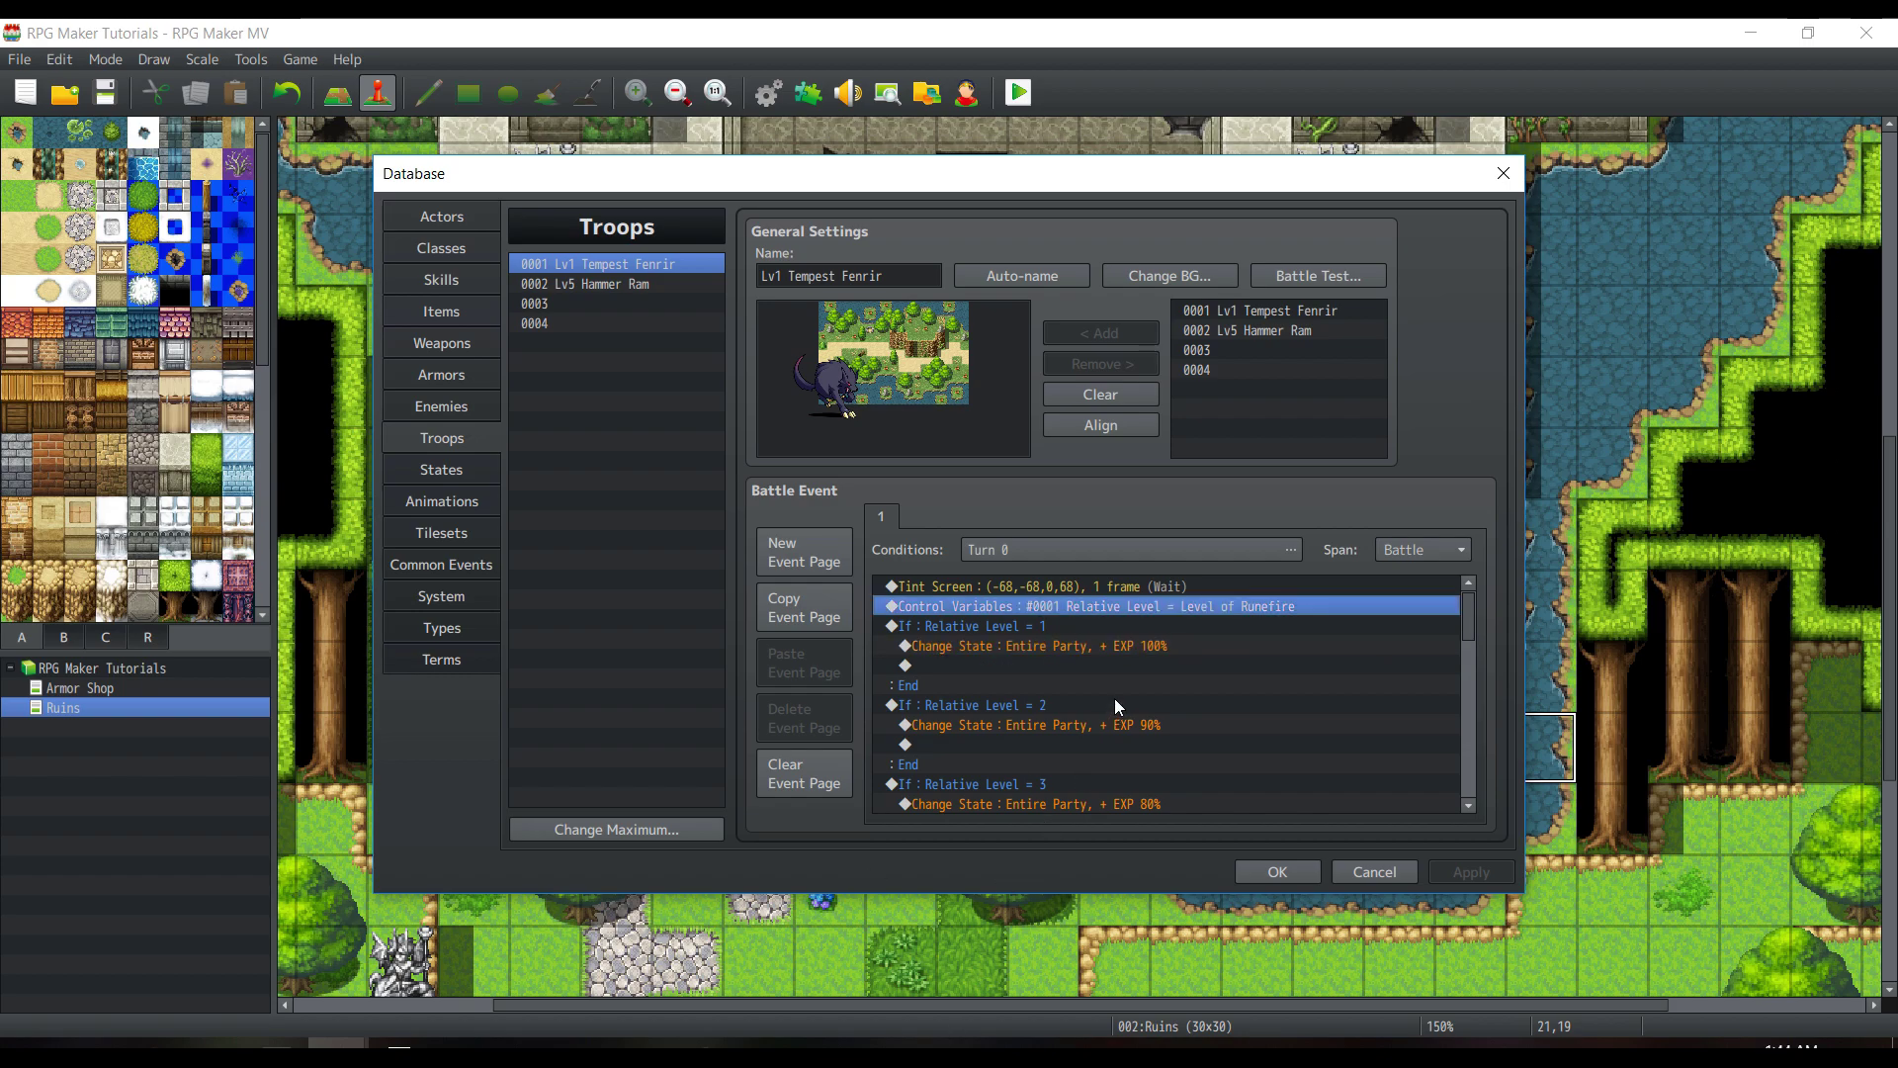
left_click(1111, 625)
left_click(1111, 648)
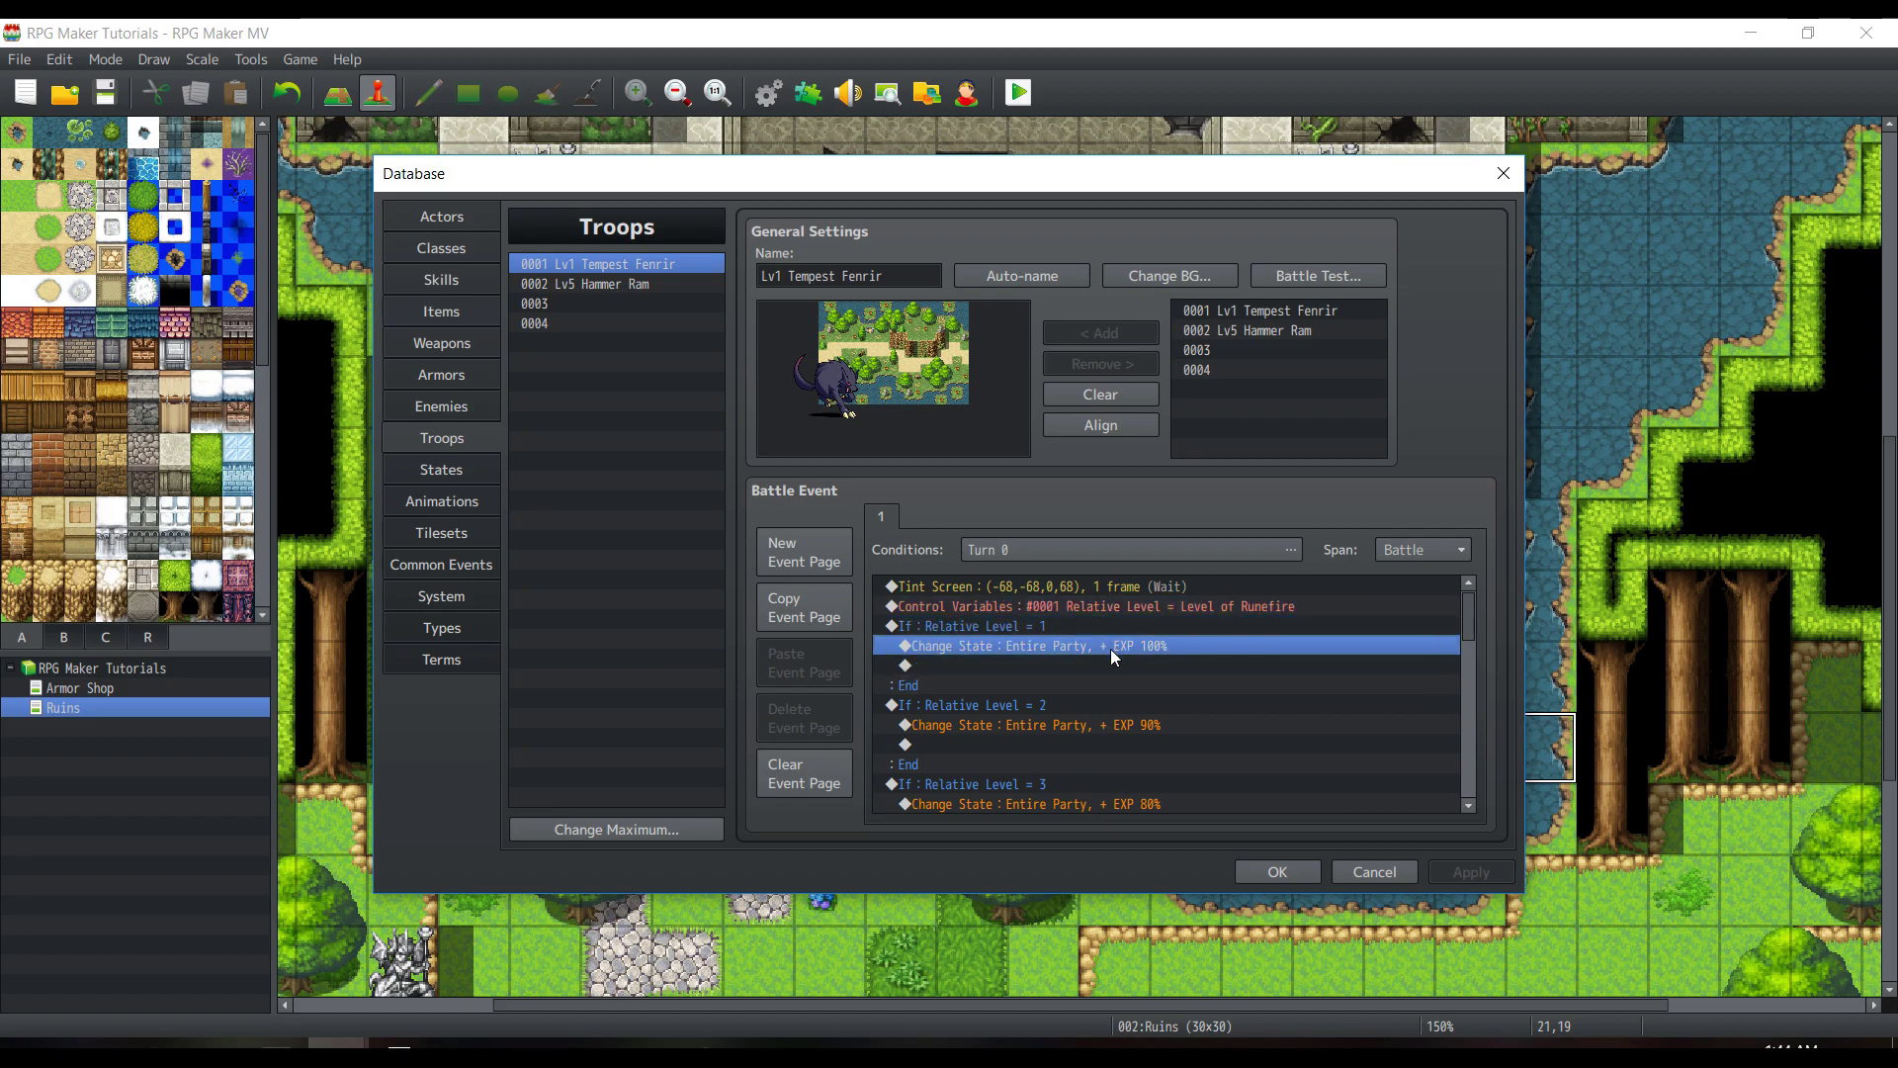
left_click(1125, 663)
left_click(1143, 644)
left_click(1115, 664)
left_click(1127, 653)
left_click(1156, 668)
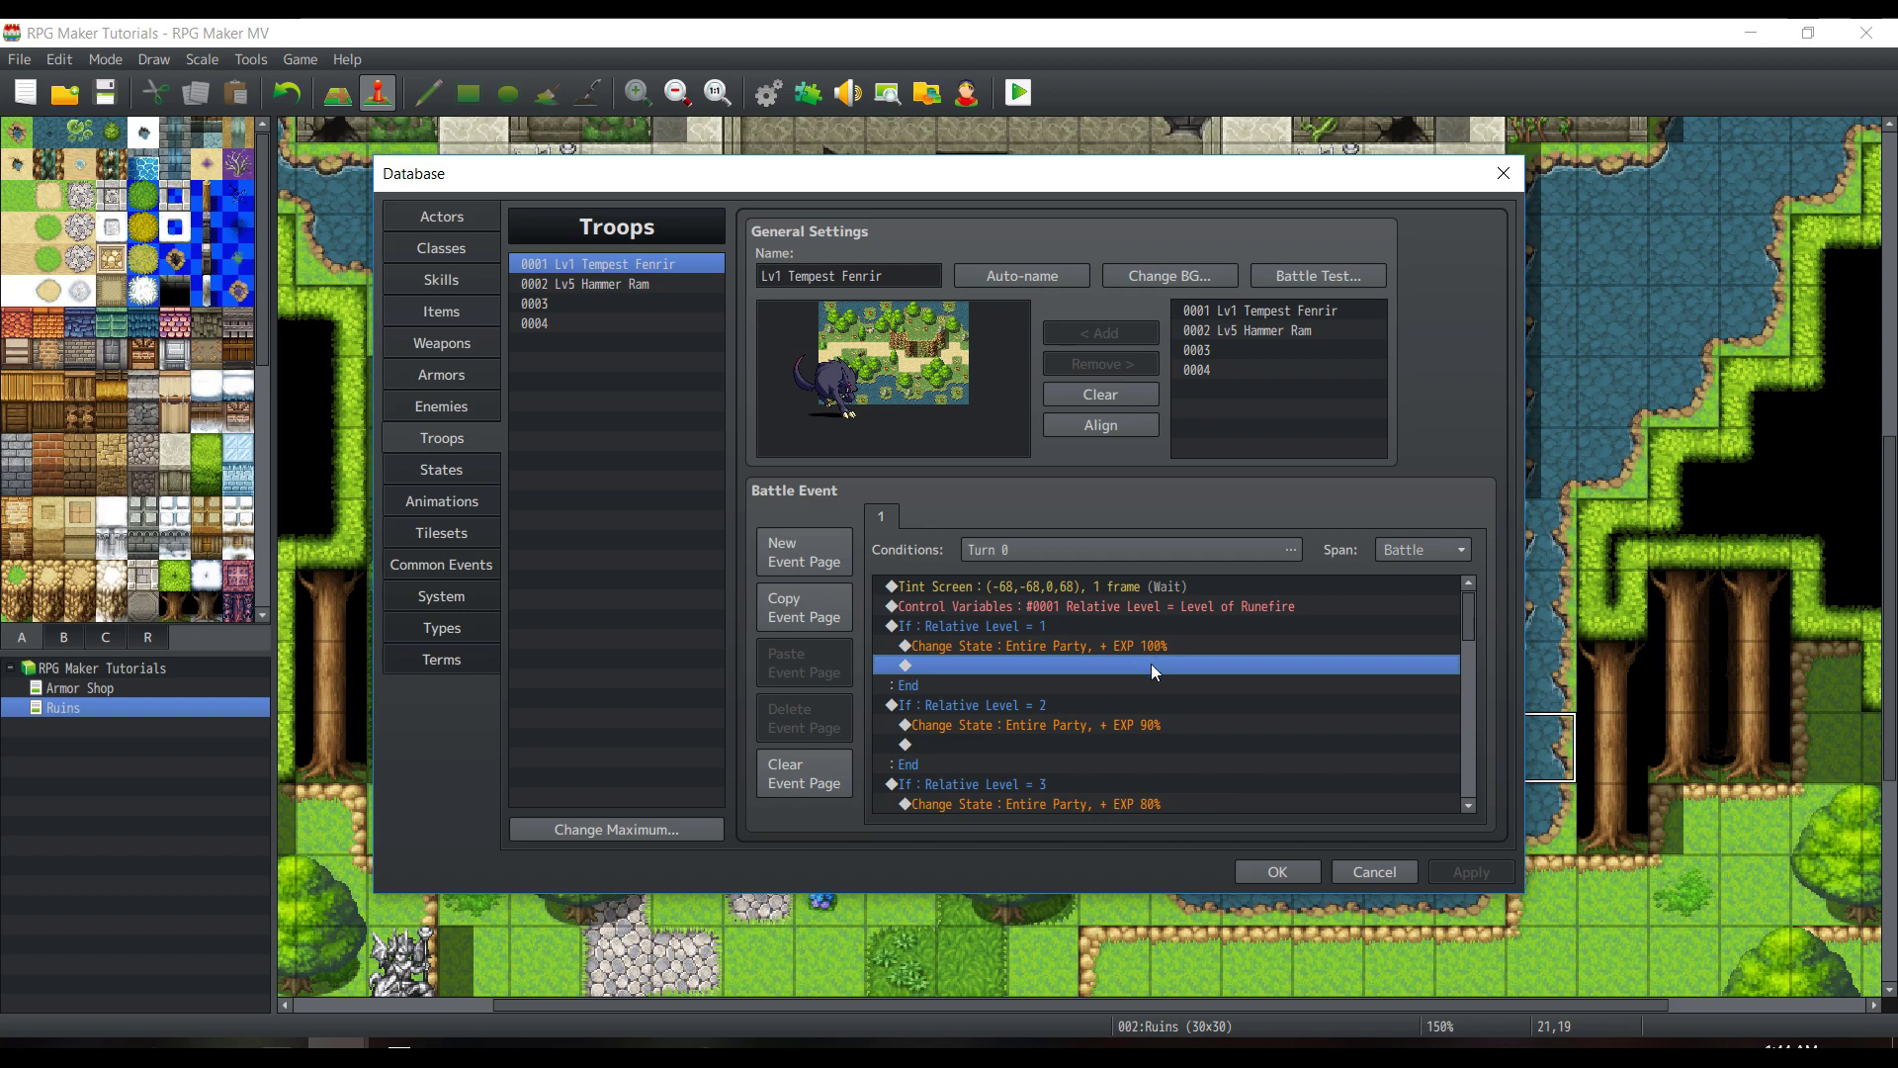
left_click(1193, 647)
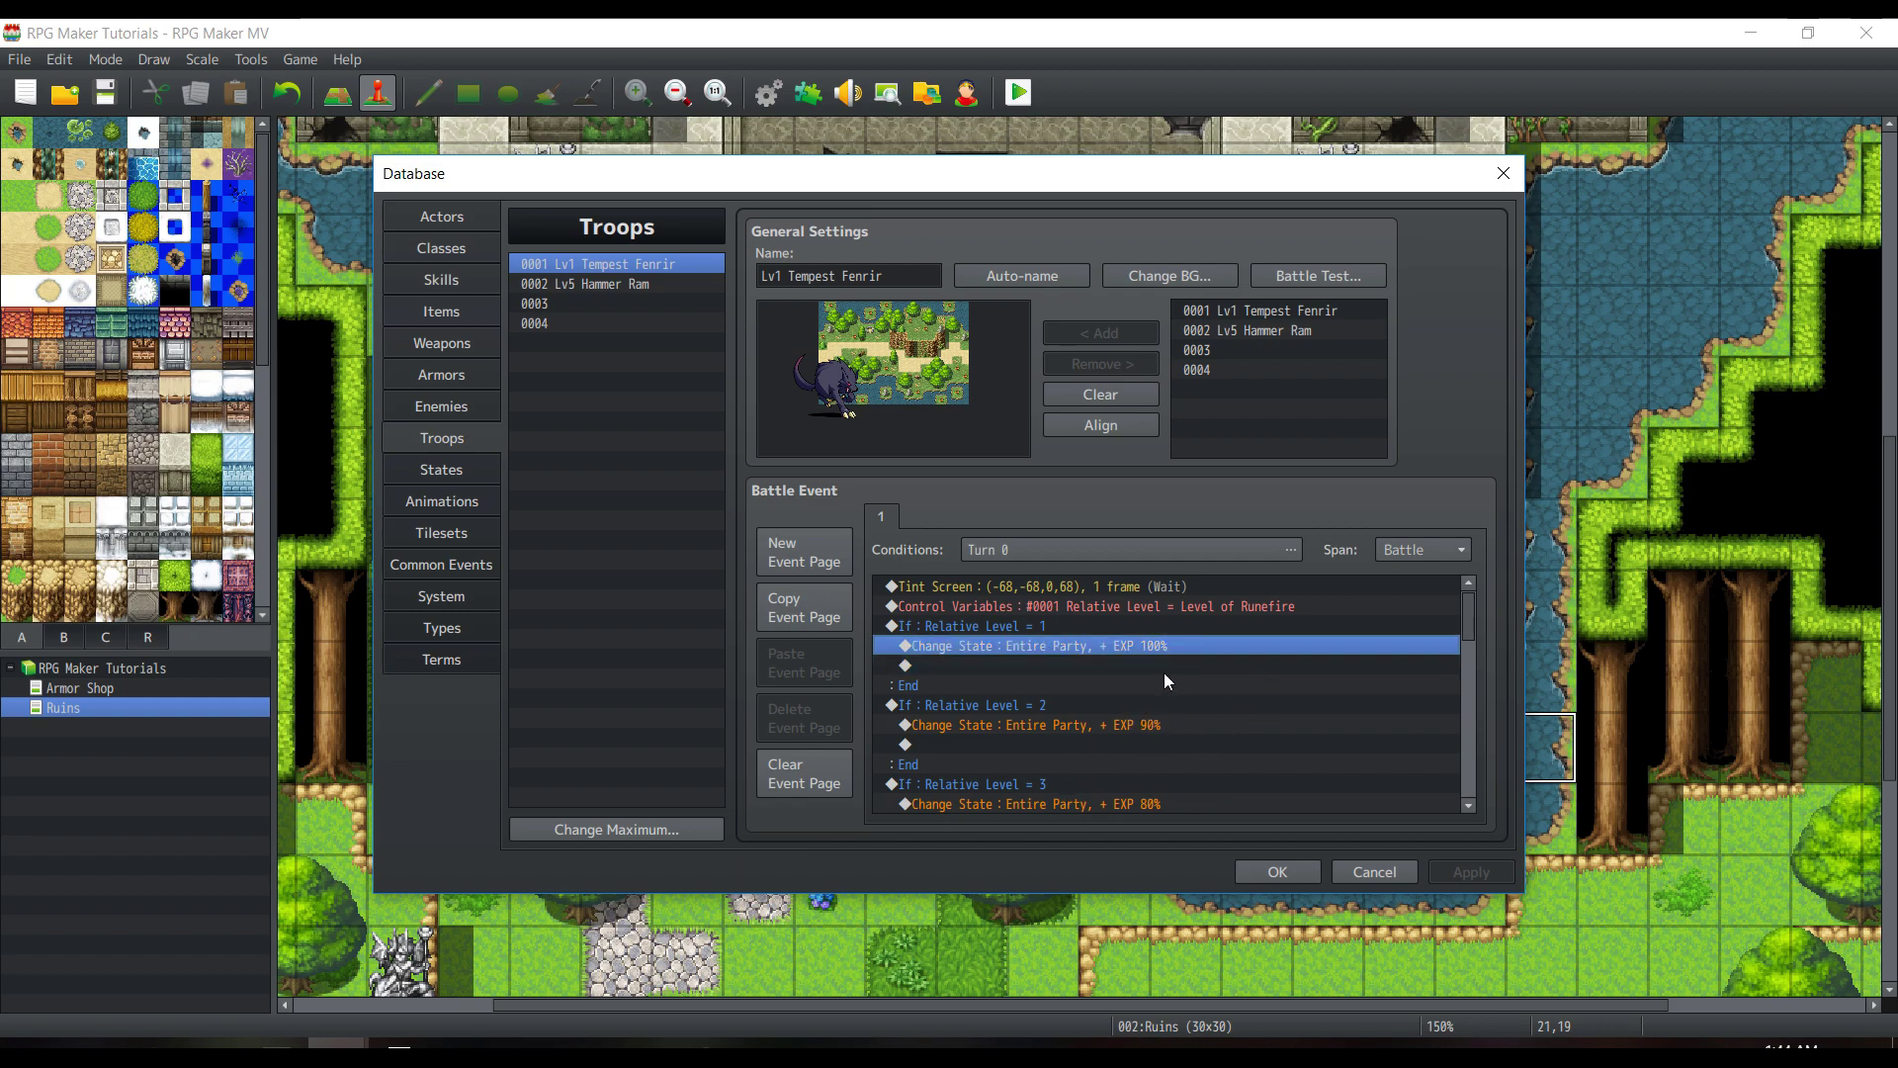
- Review the remaining conditional branches of the Lv1 Tempest Fenrir event, from Relative Level = 2 through Relative Level = 11
scroll(1101, 716, "down", 1)
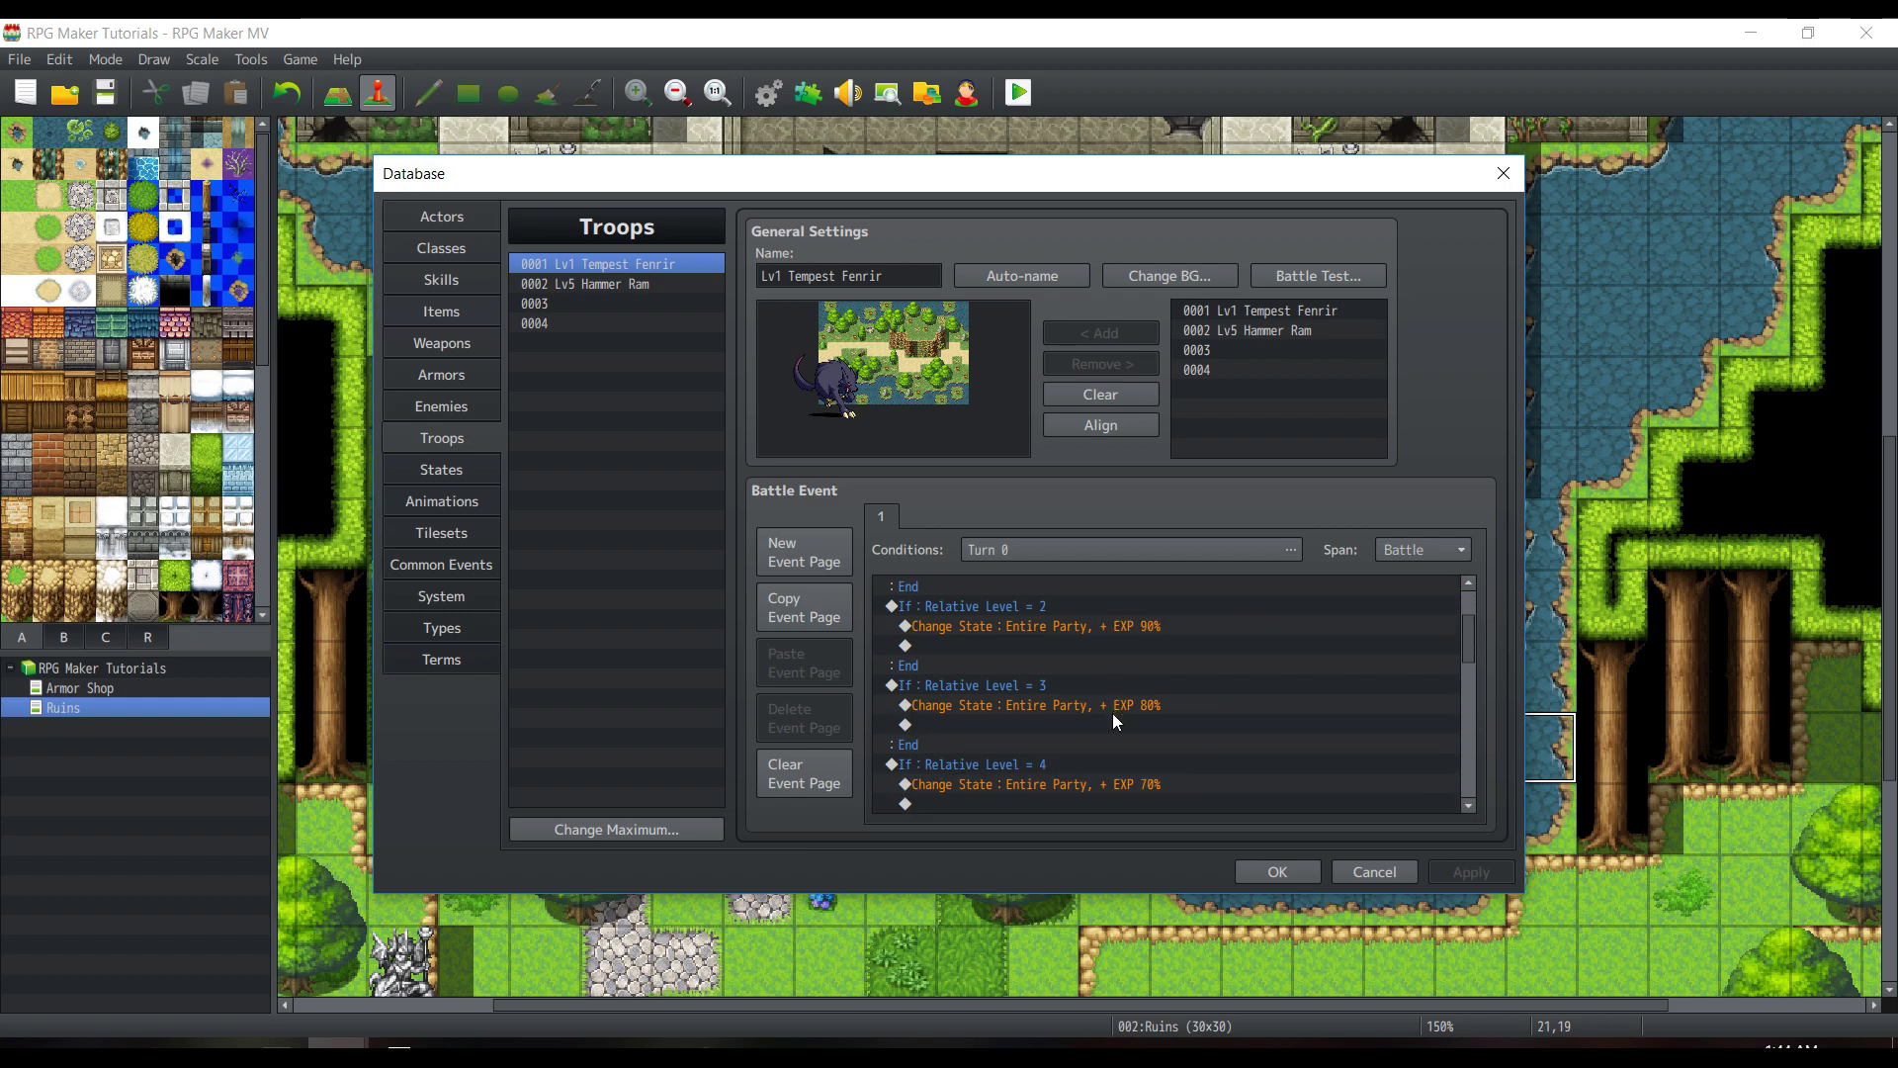
left_click(1084, 682)
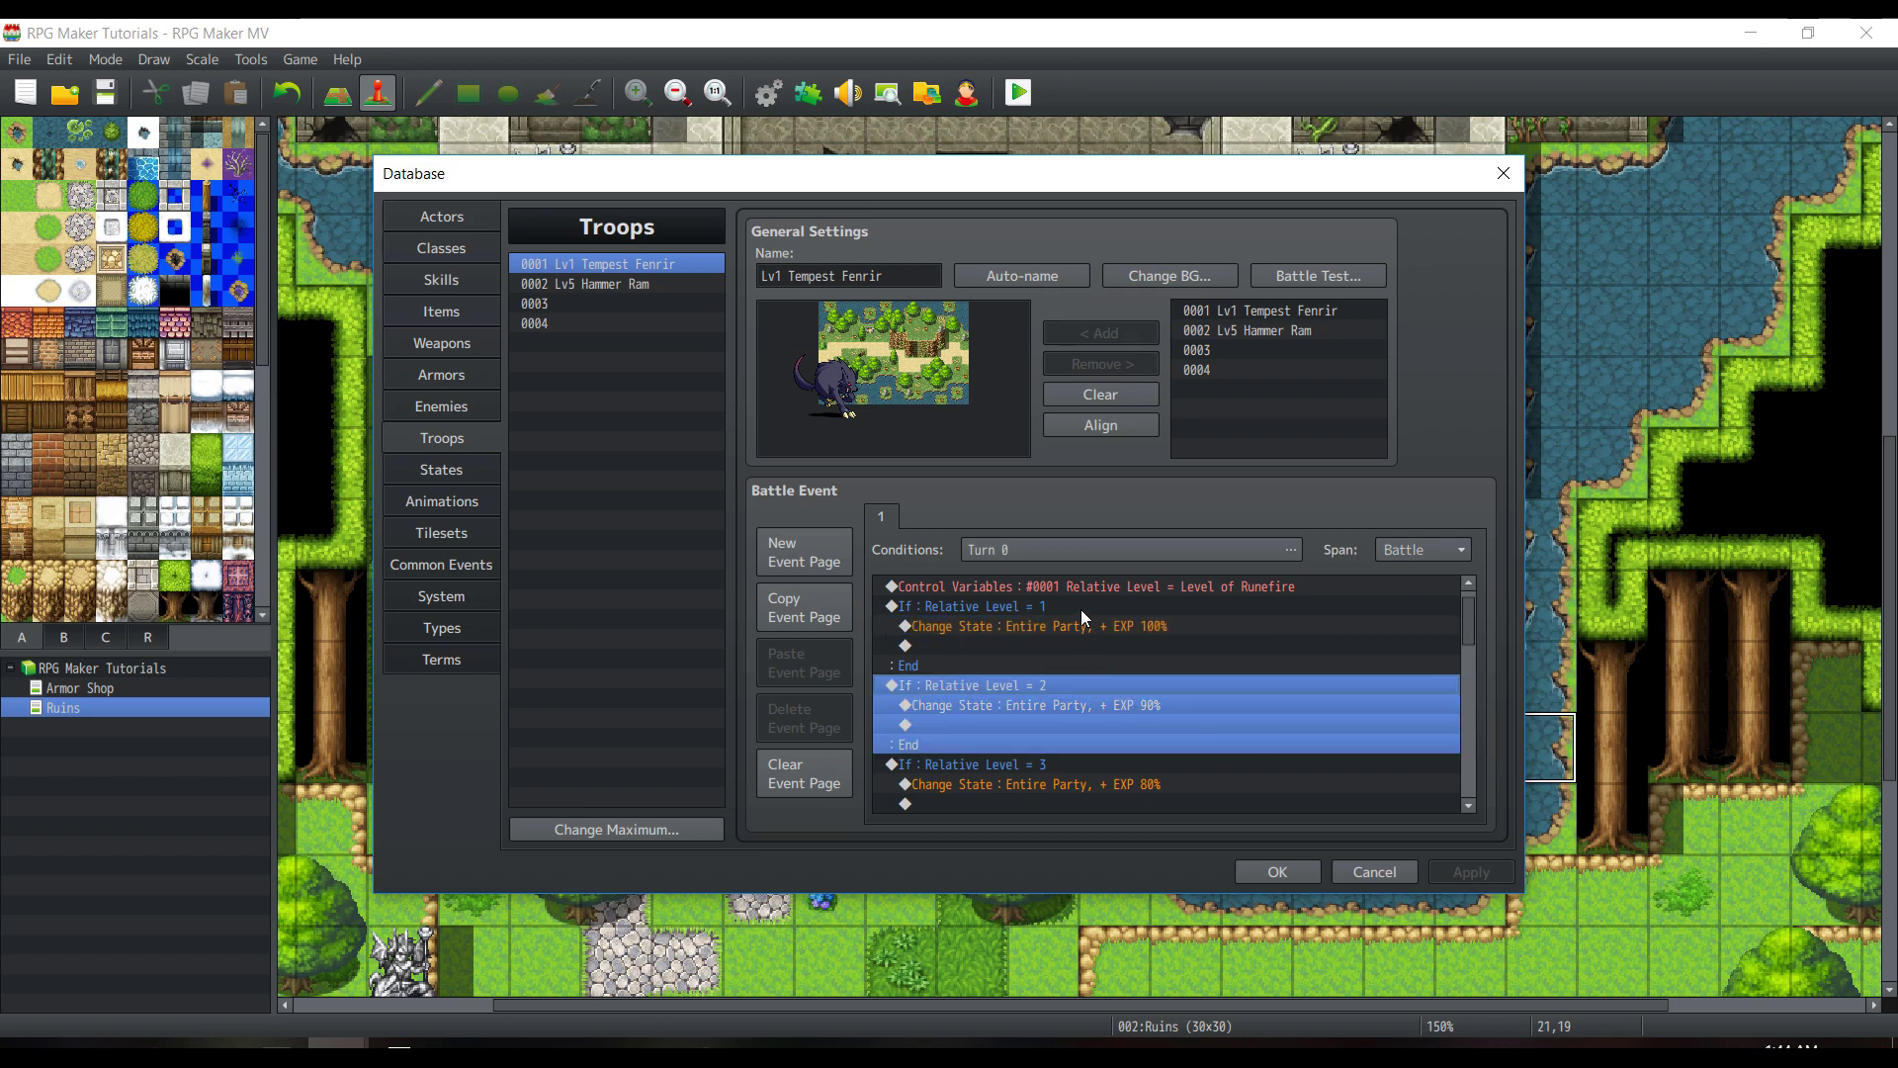
scroll(1082, 702, "down", 2)
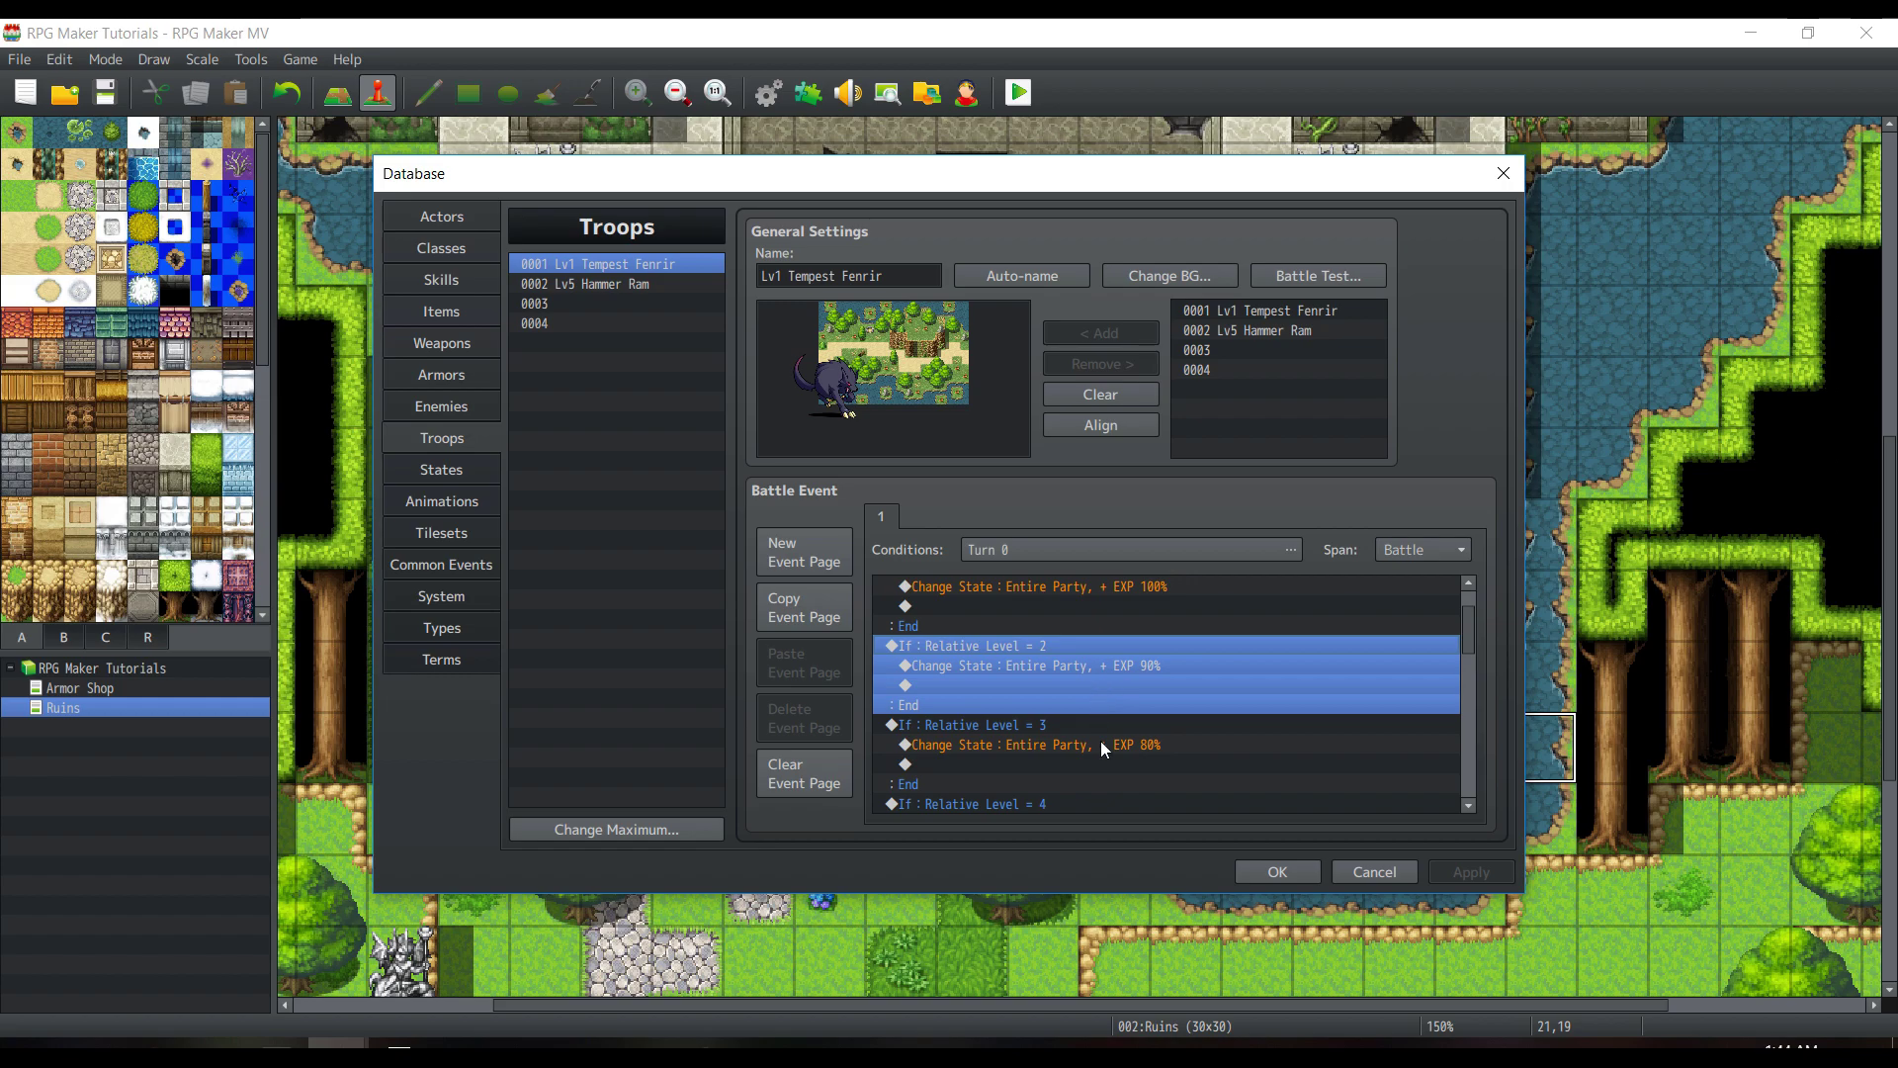
scroll(1107, 742, "down", 10)
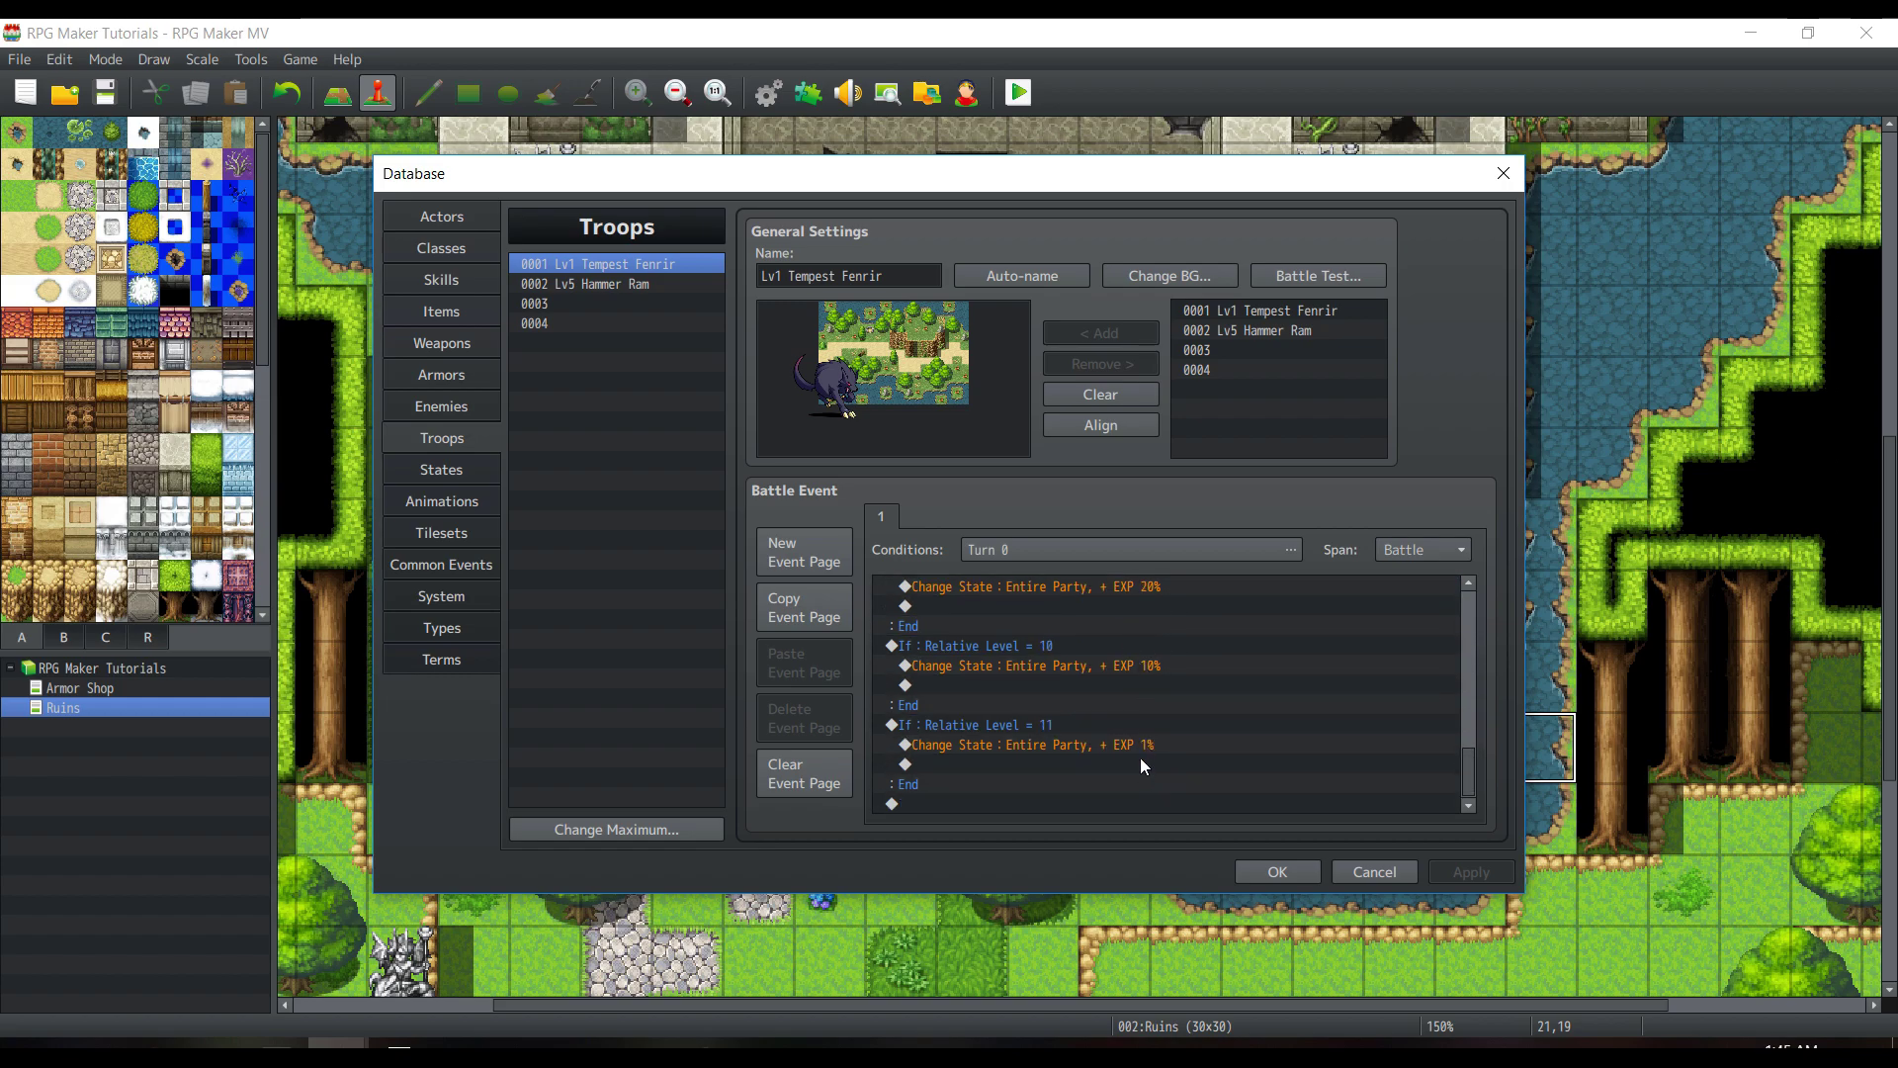
left_click(1117, 724)
left_click(1141, 745)
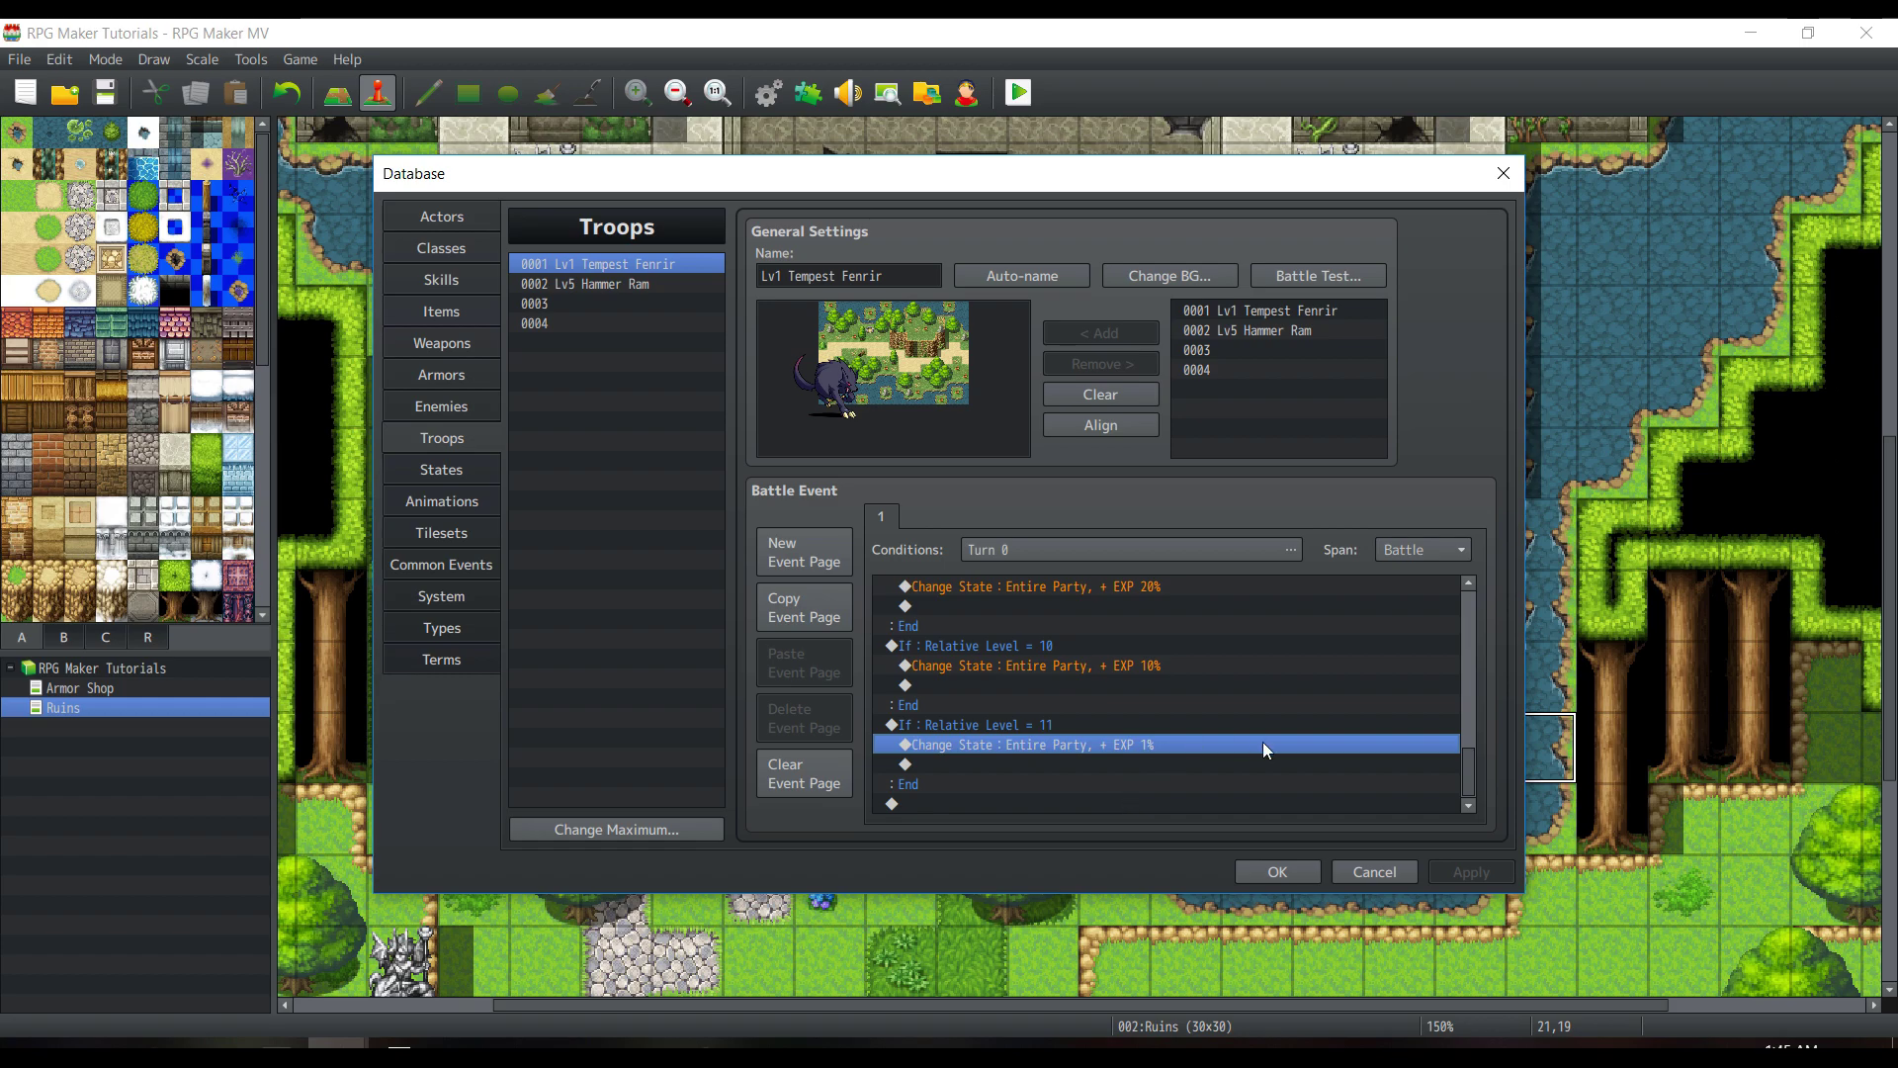
scroll(1127, 751, "up", 10)
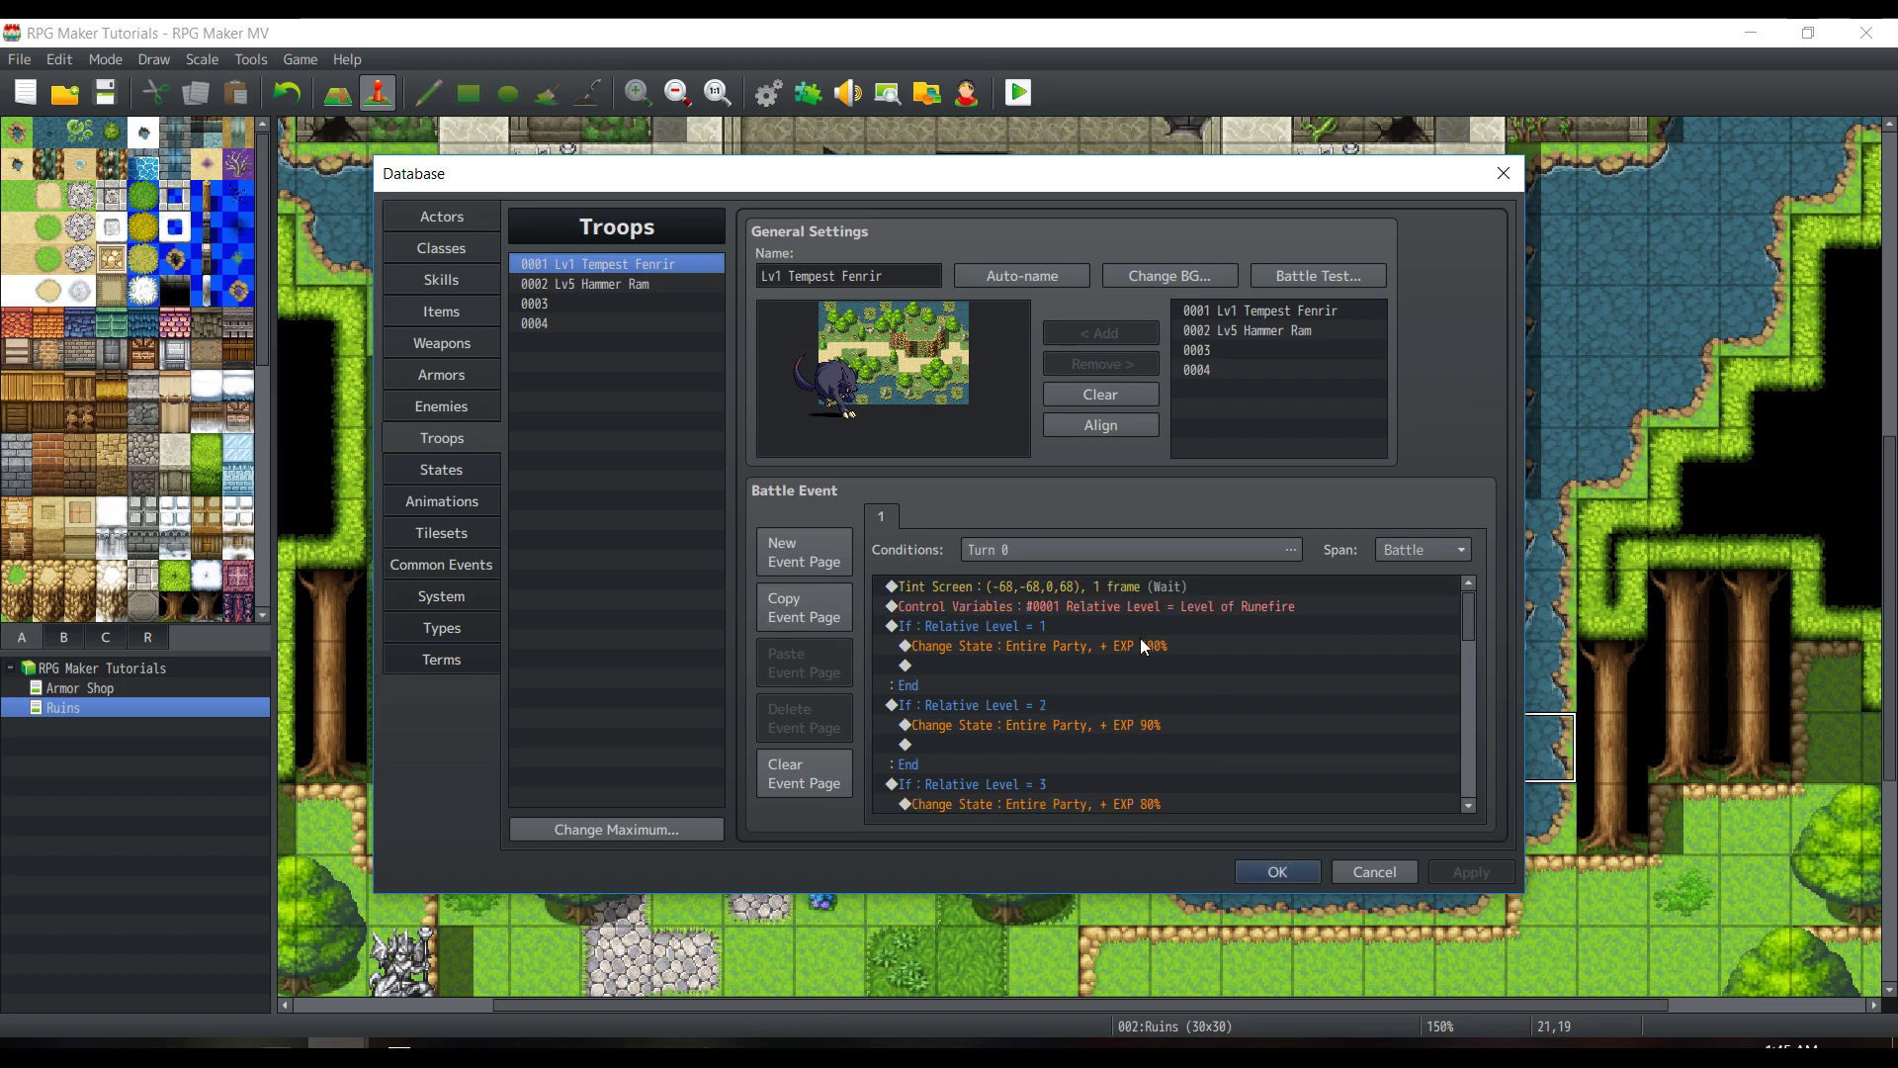
- Compare the Lv1 Tempest Fenrir event's Relative Level = 1 branch with its last branches and their EXP states
left_click(1064, 626)
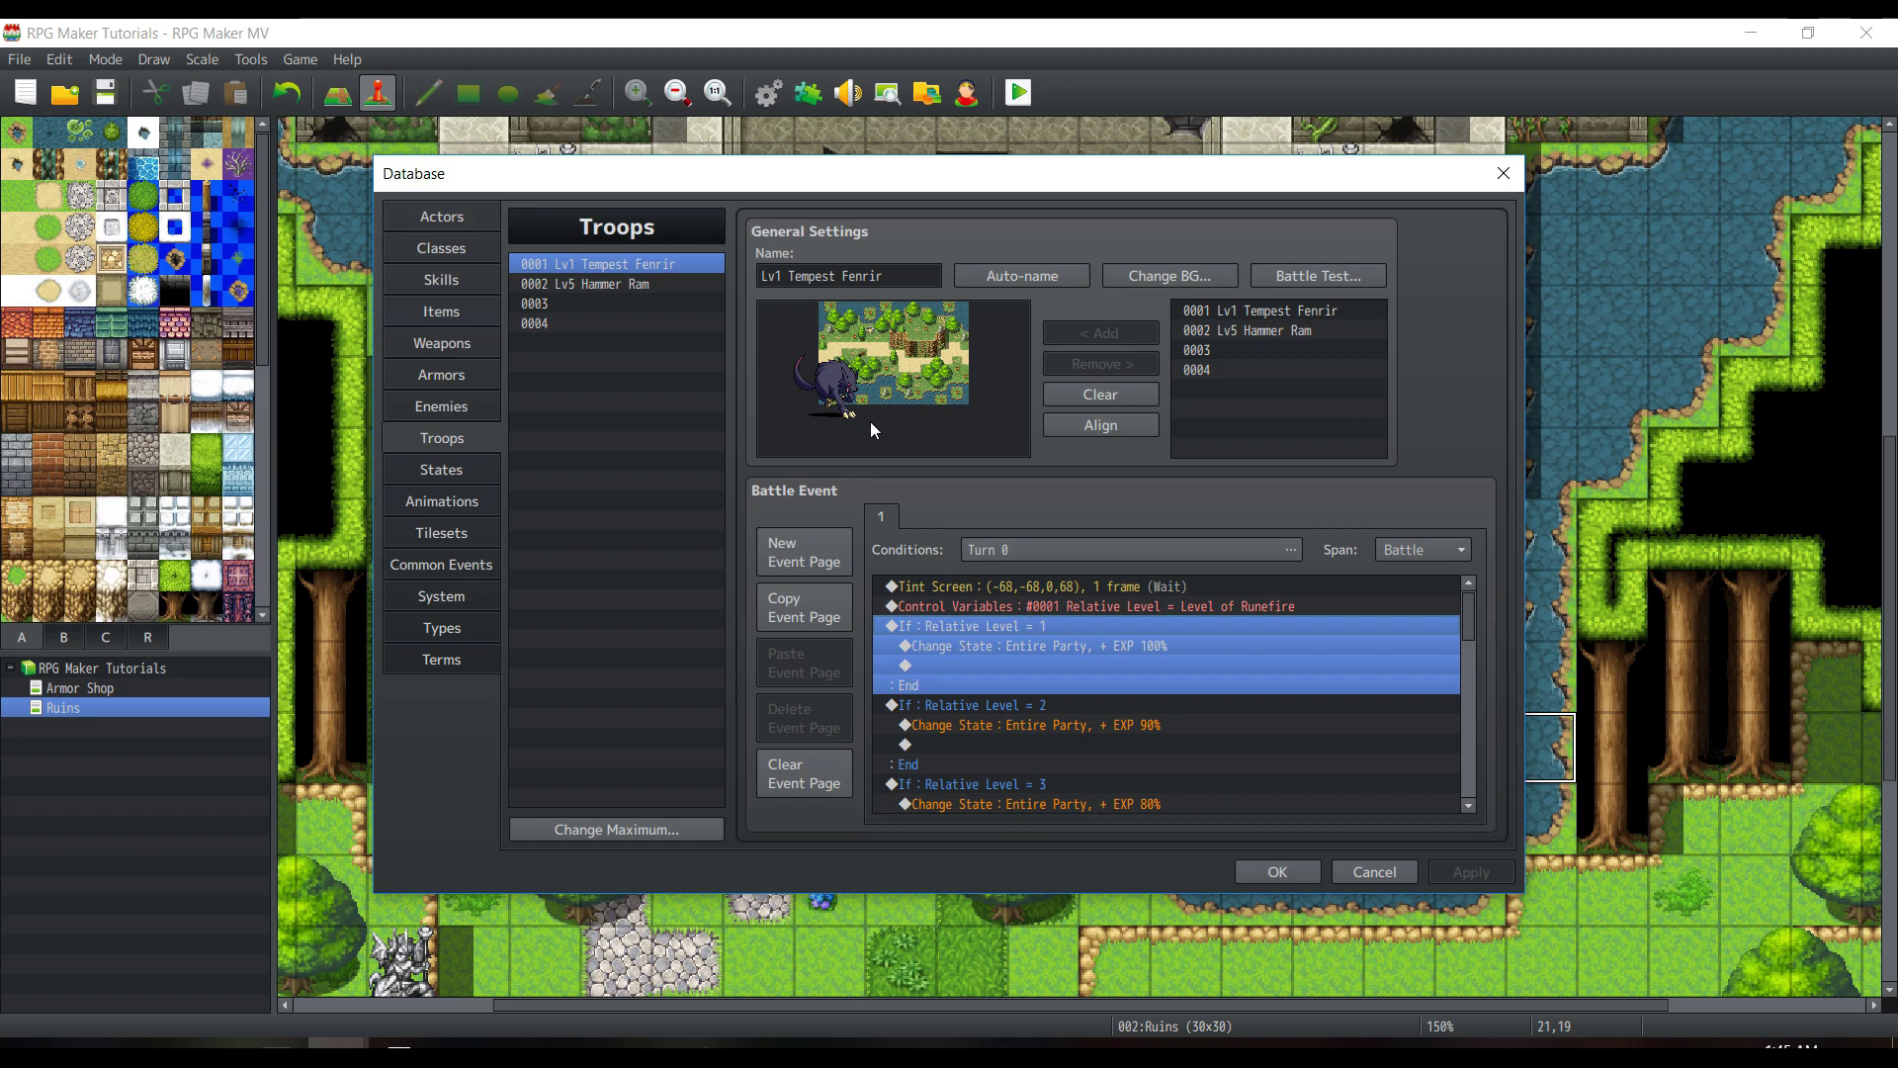
left_click(1052, 642)
scroll(1189, 690, "down", 5)
scroll(1189, 690, "up", 3)
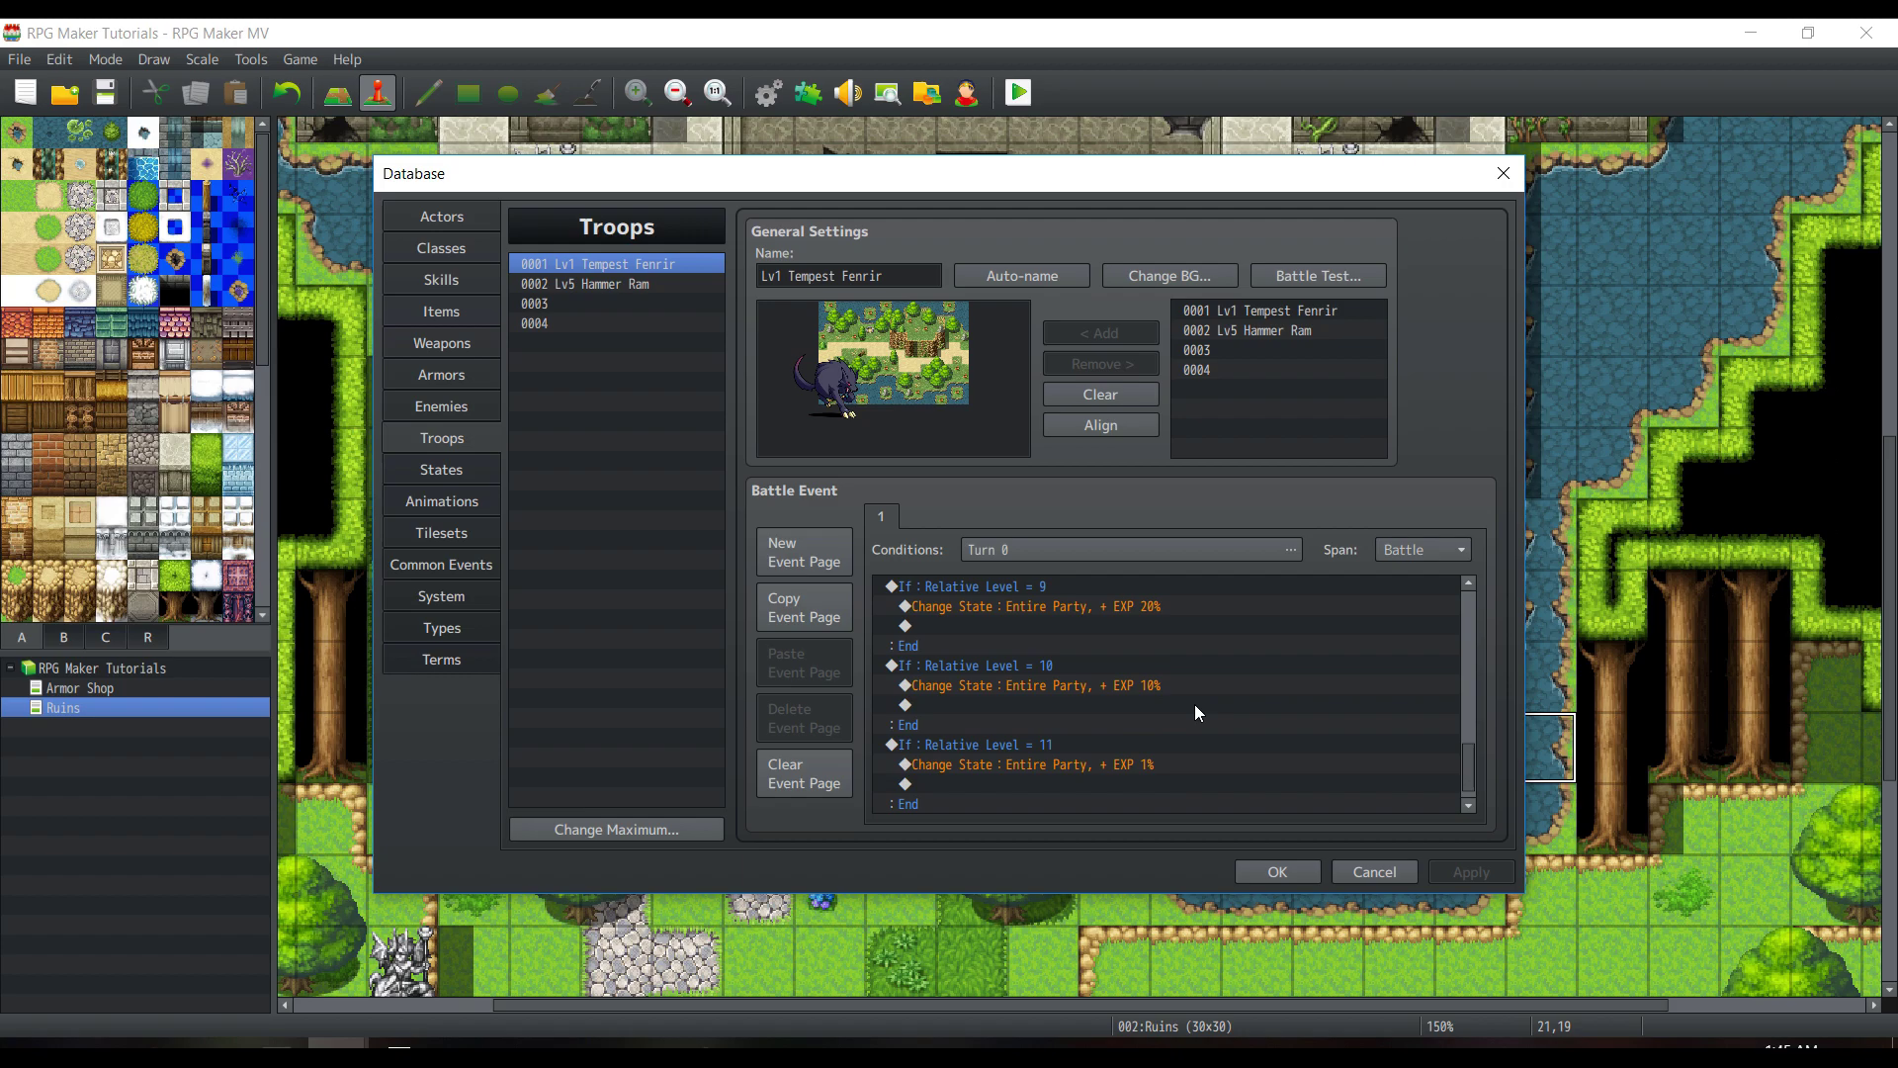
scroll(1125, 638, "up", 3)
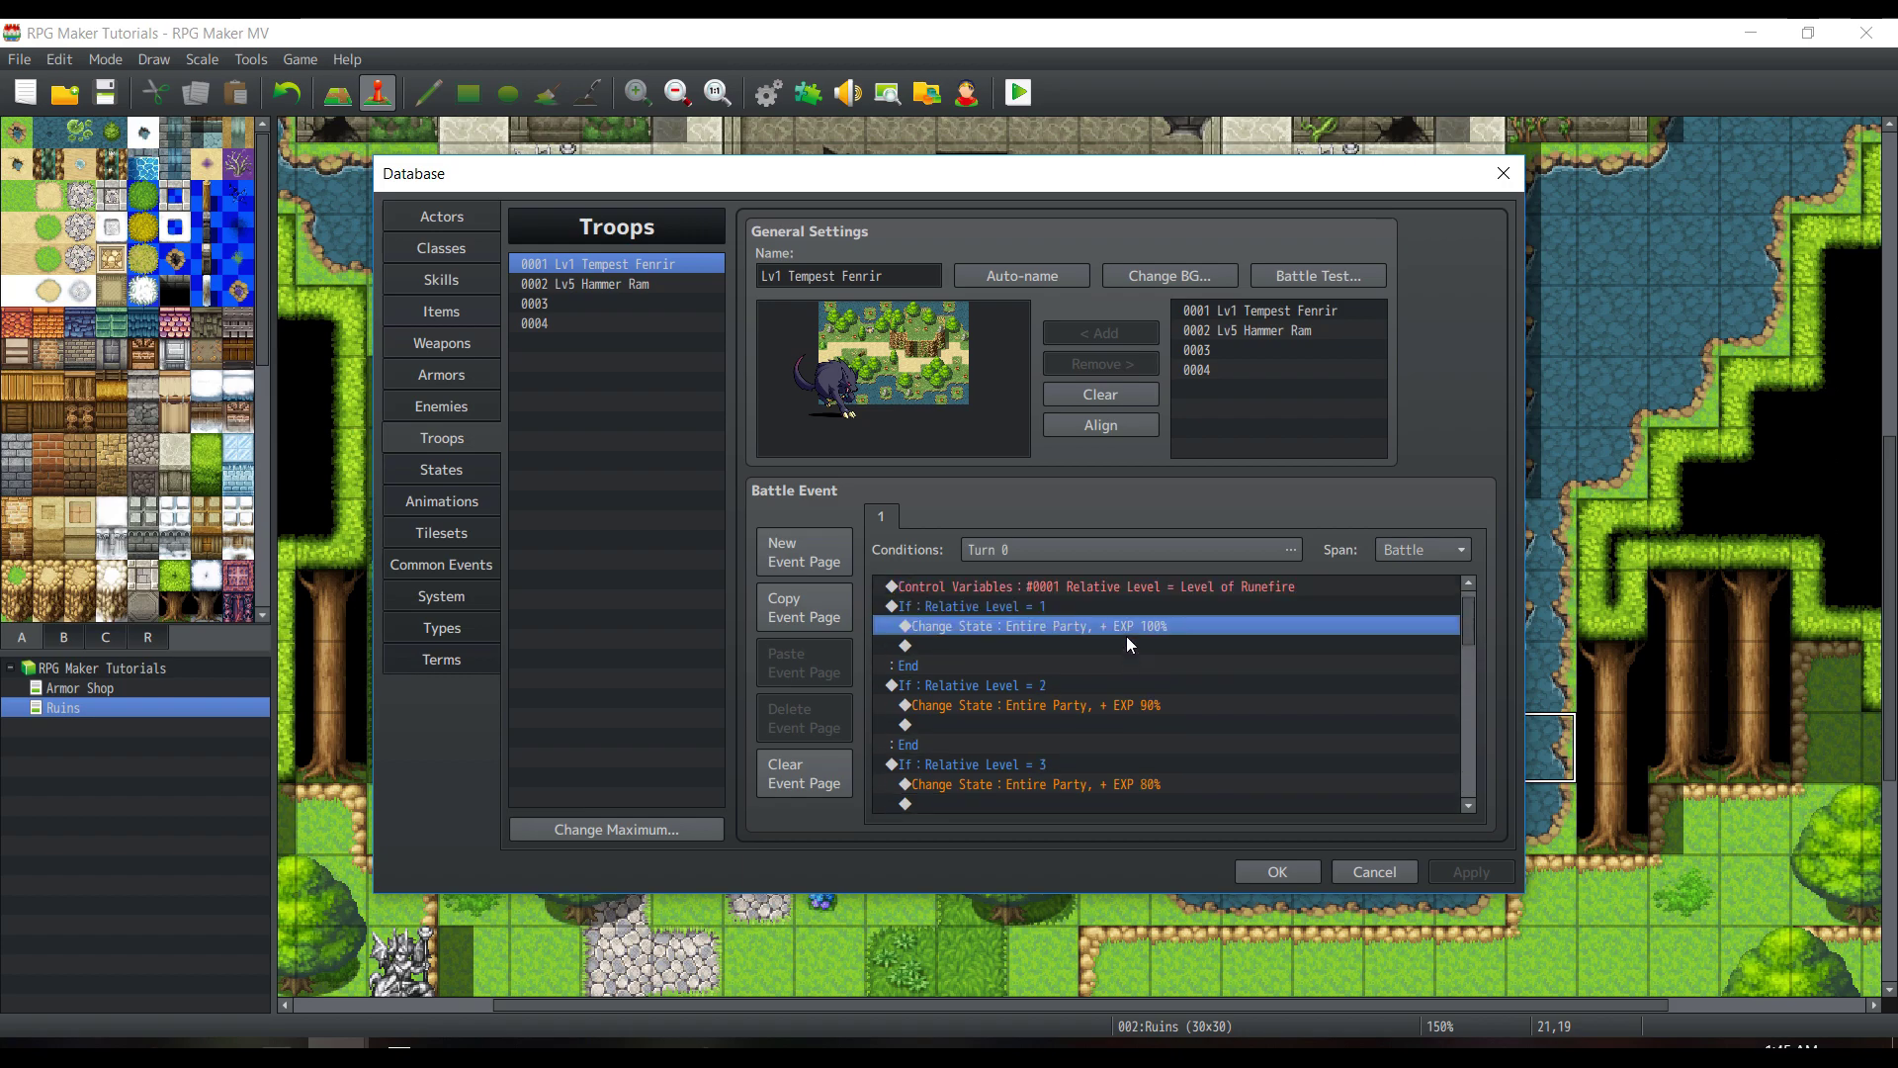
left_click(1085, 626)
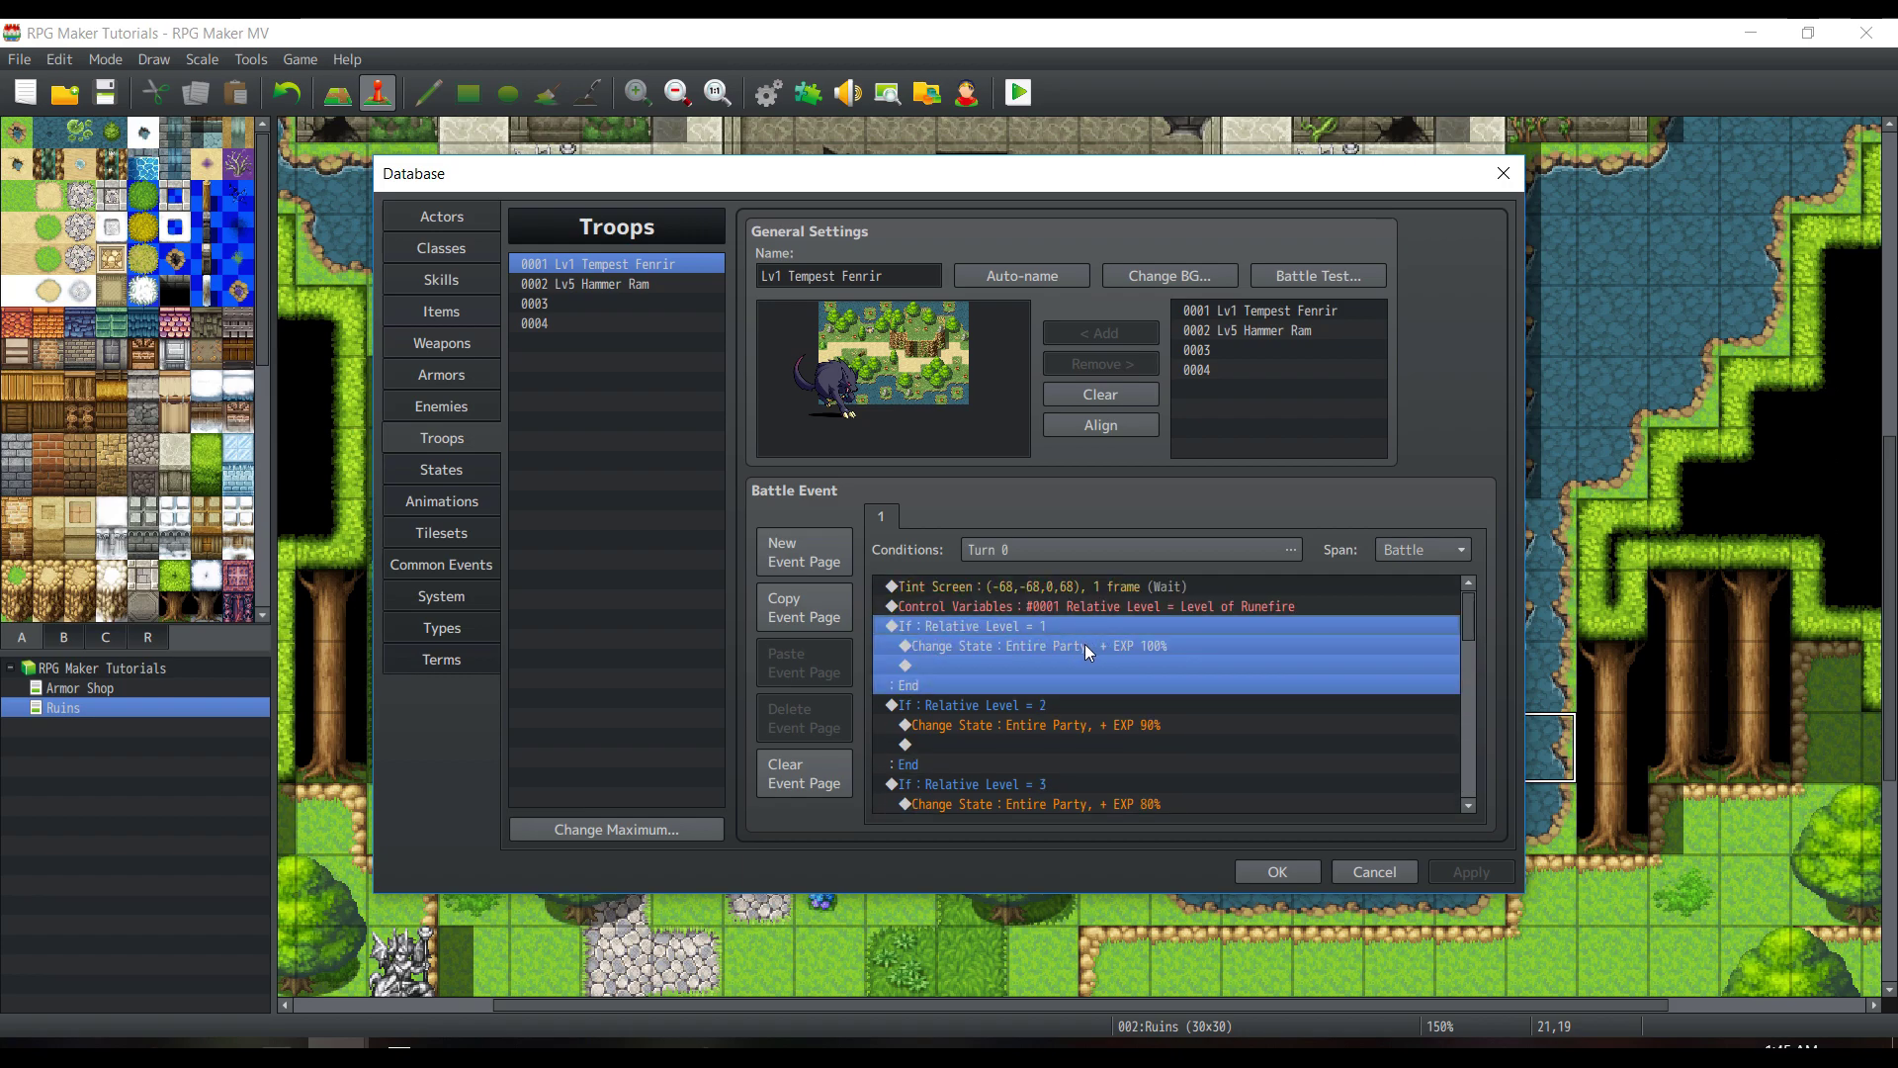
scroll(1124, 663, "down", 10)
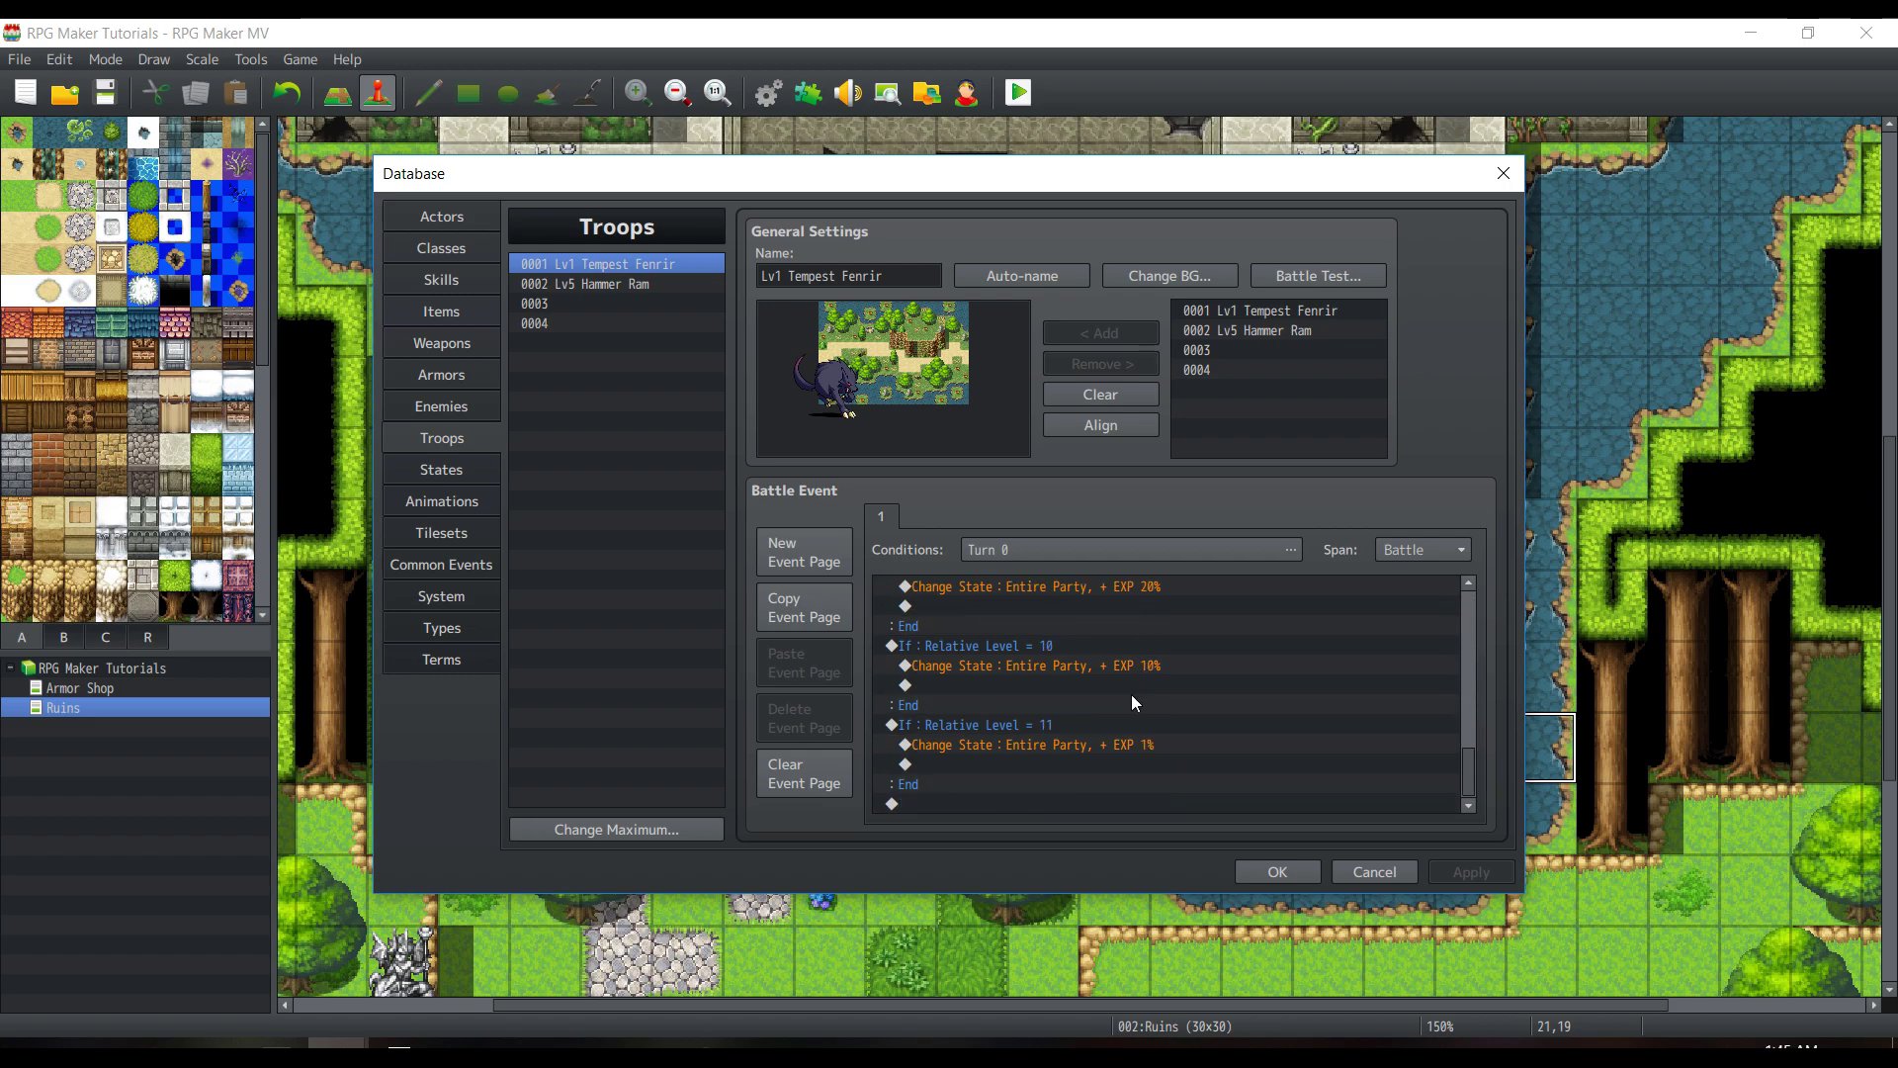
scroll(1106, 728, "up", 9)
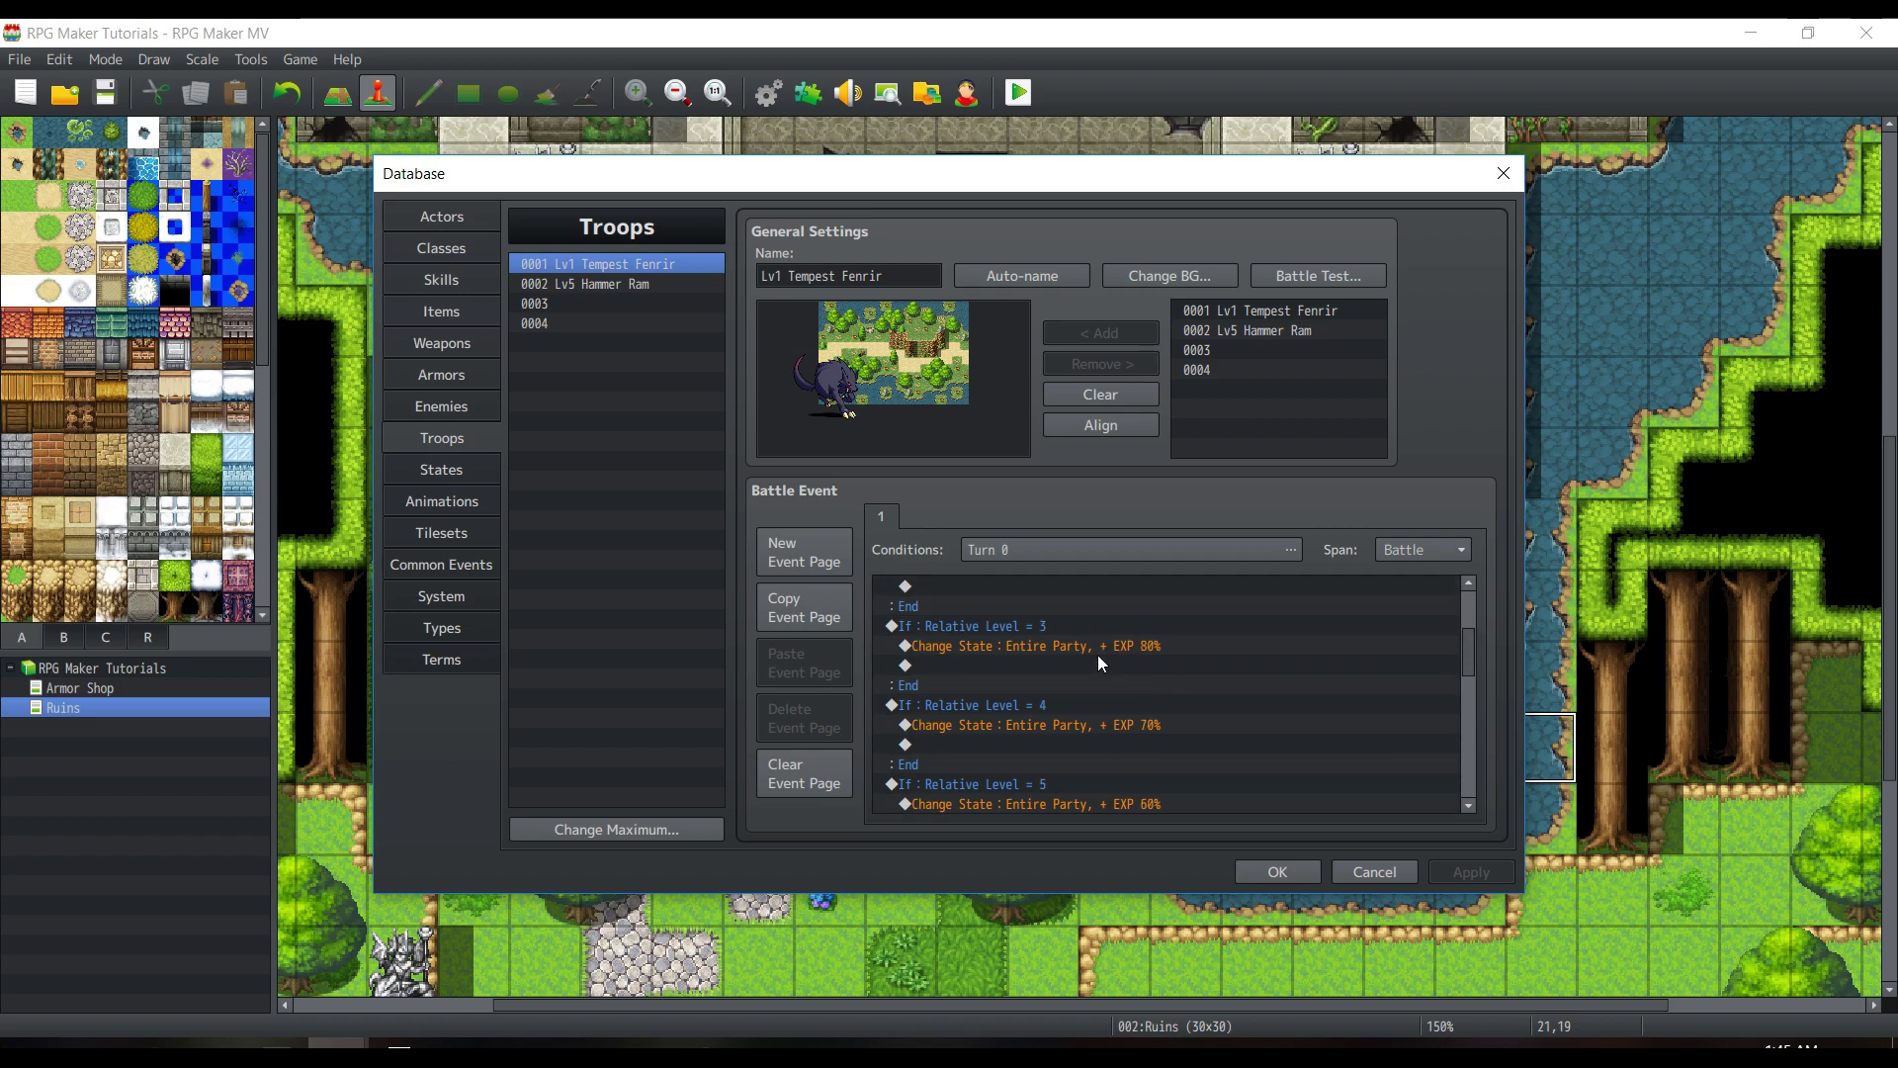
scroll(1101, 659, "up", 1)
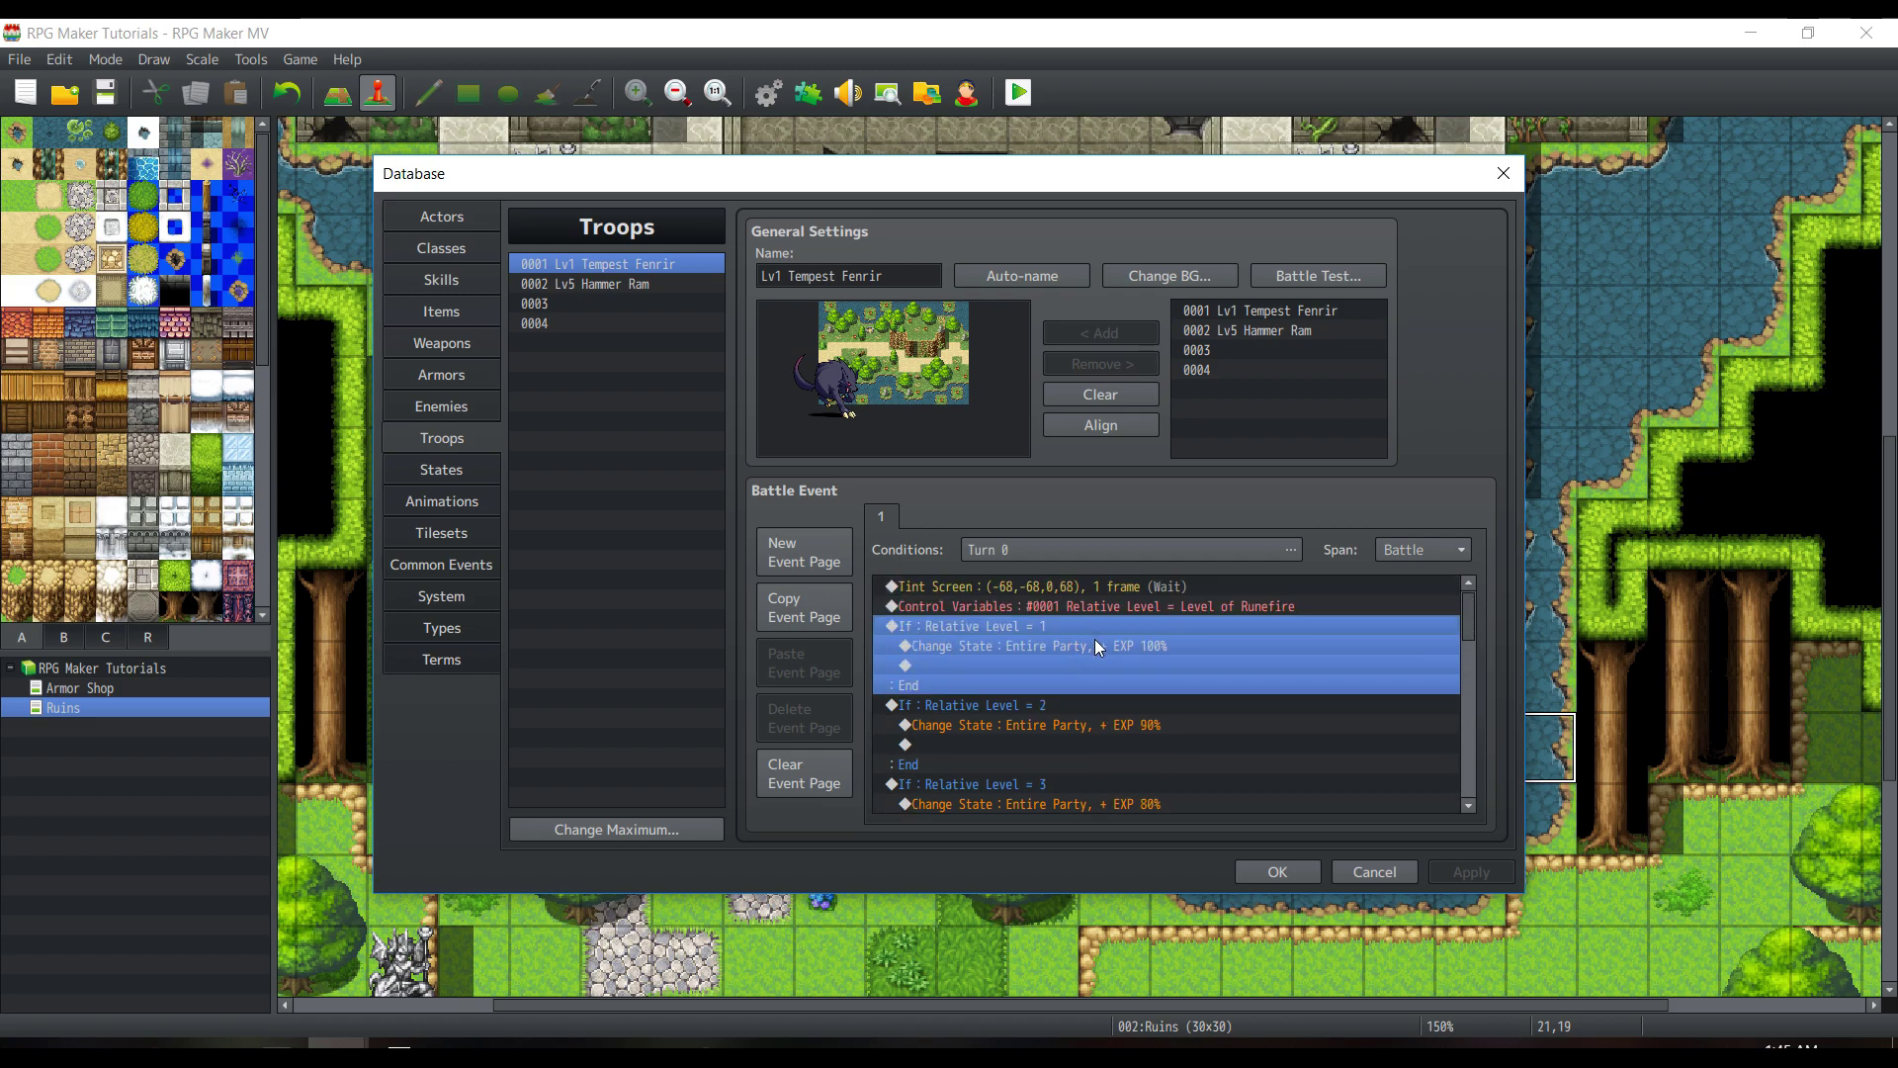
left_click(1105, 644)
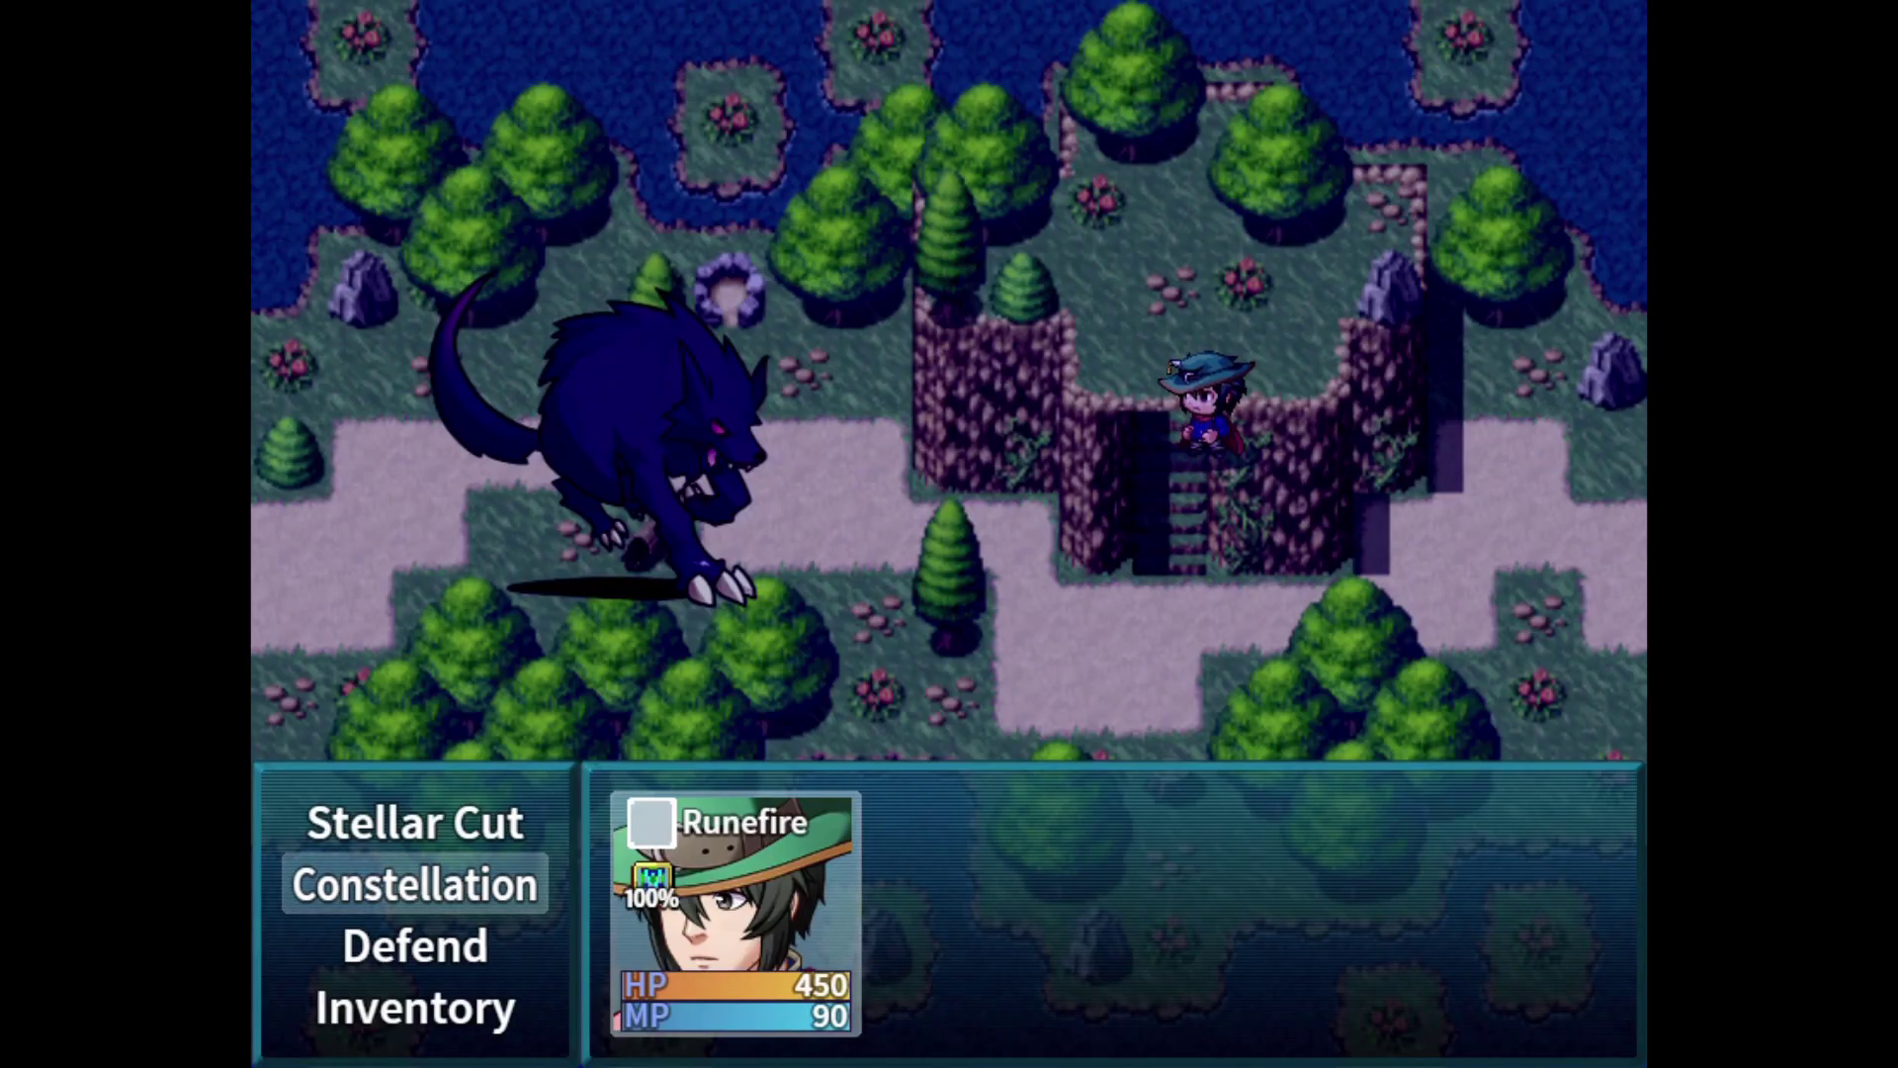
key("Down")
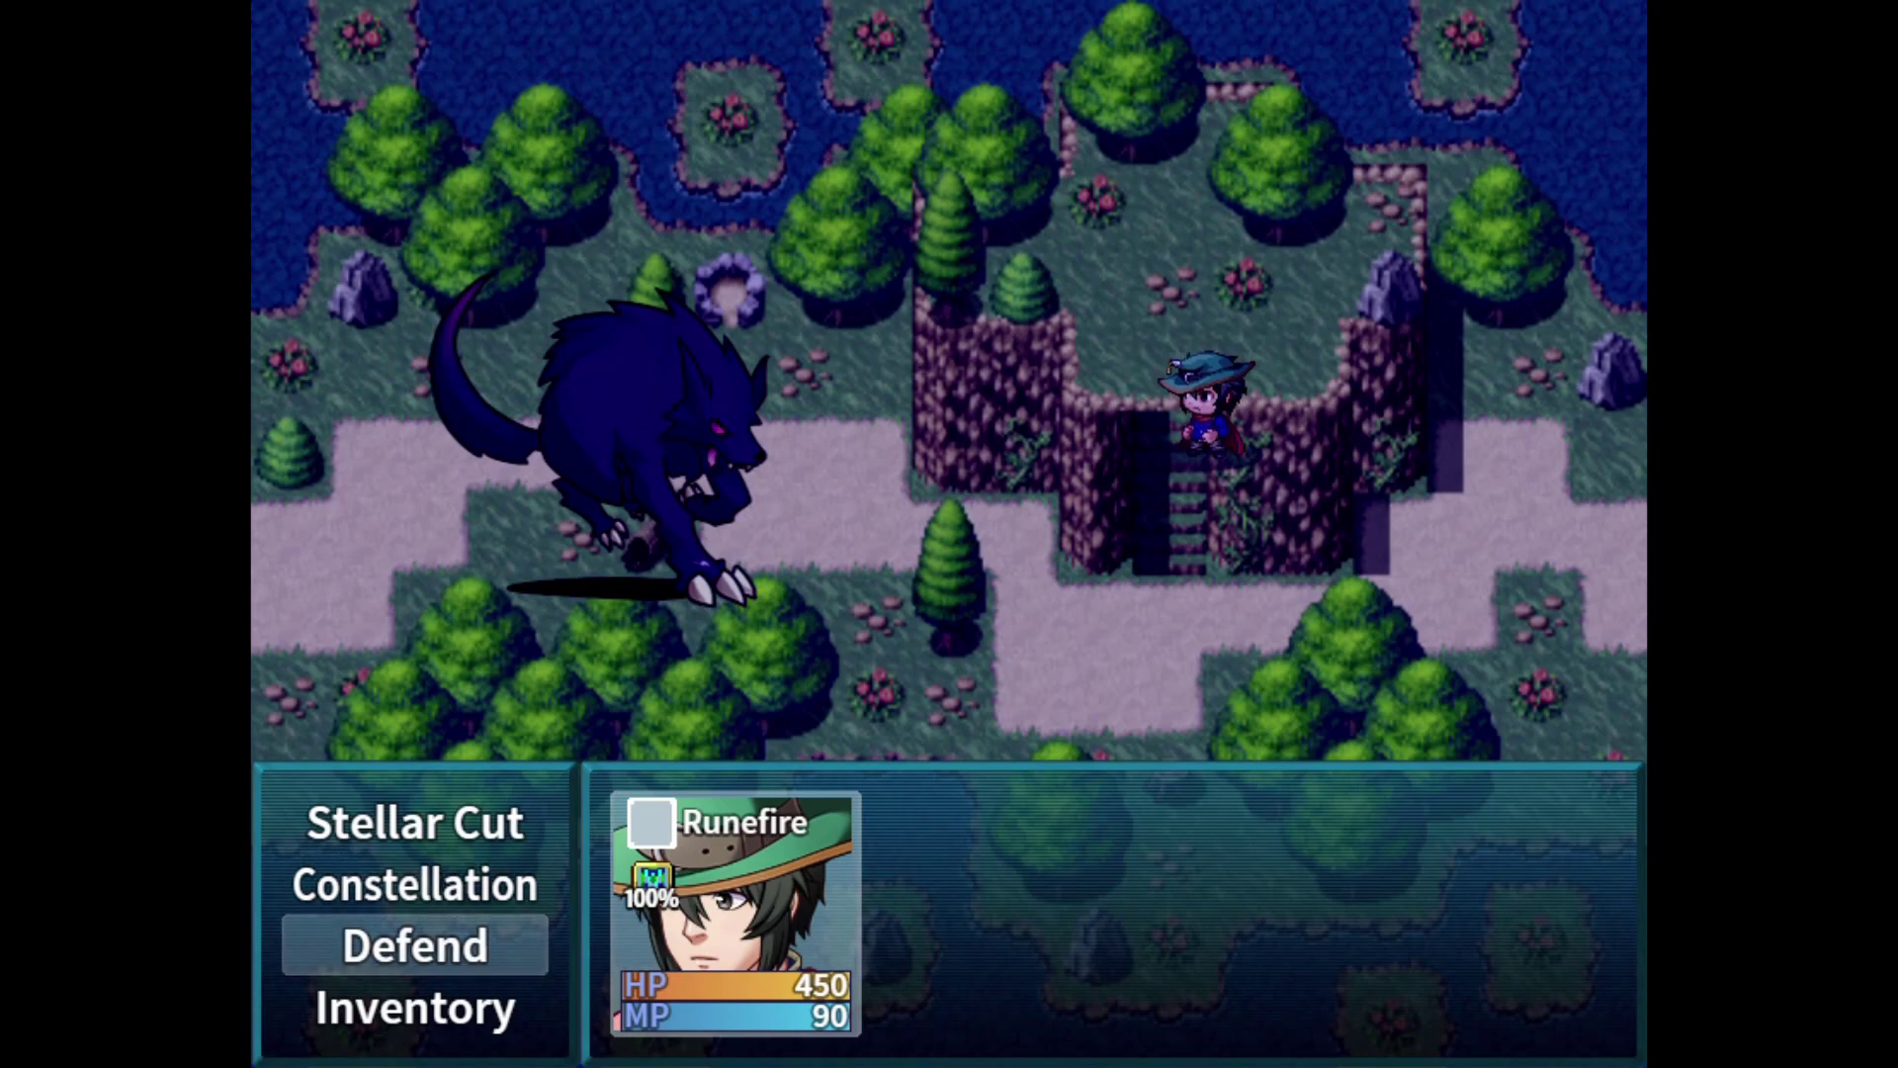
key("Up")
key("Up")
key("Down")
key("Down")
key("Up")
key("Up")
key("Down")
key("Down")
key("Down")
key("Up")
key("Up")
key("Up")
key("Down")
key("Down")
- In the test battle with the EXP 100% state, use Constellation's Astral Waltz on the Tempest Fenrir
key("Up")
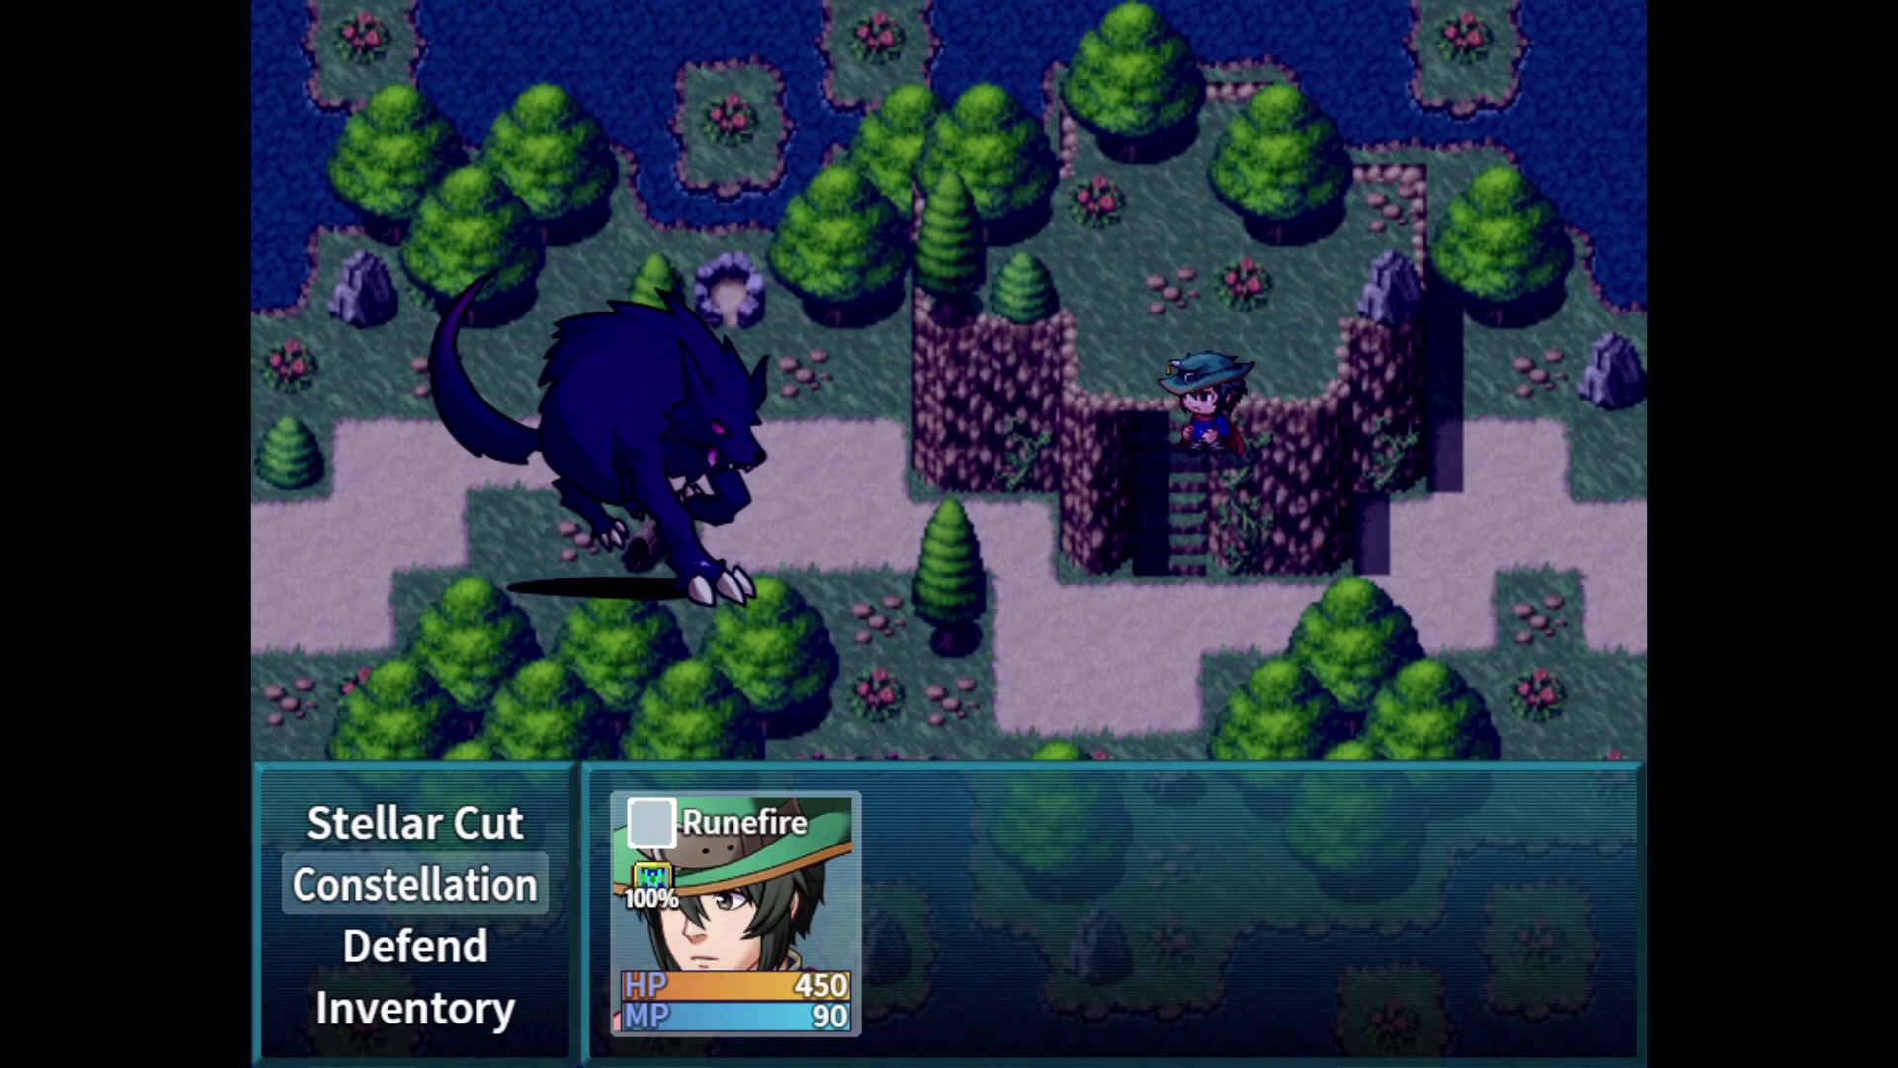
key("Return")
key("Return")
key("Return")
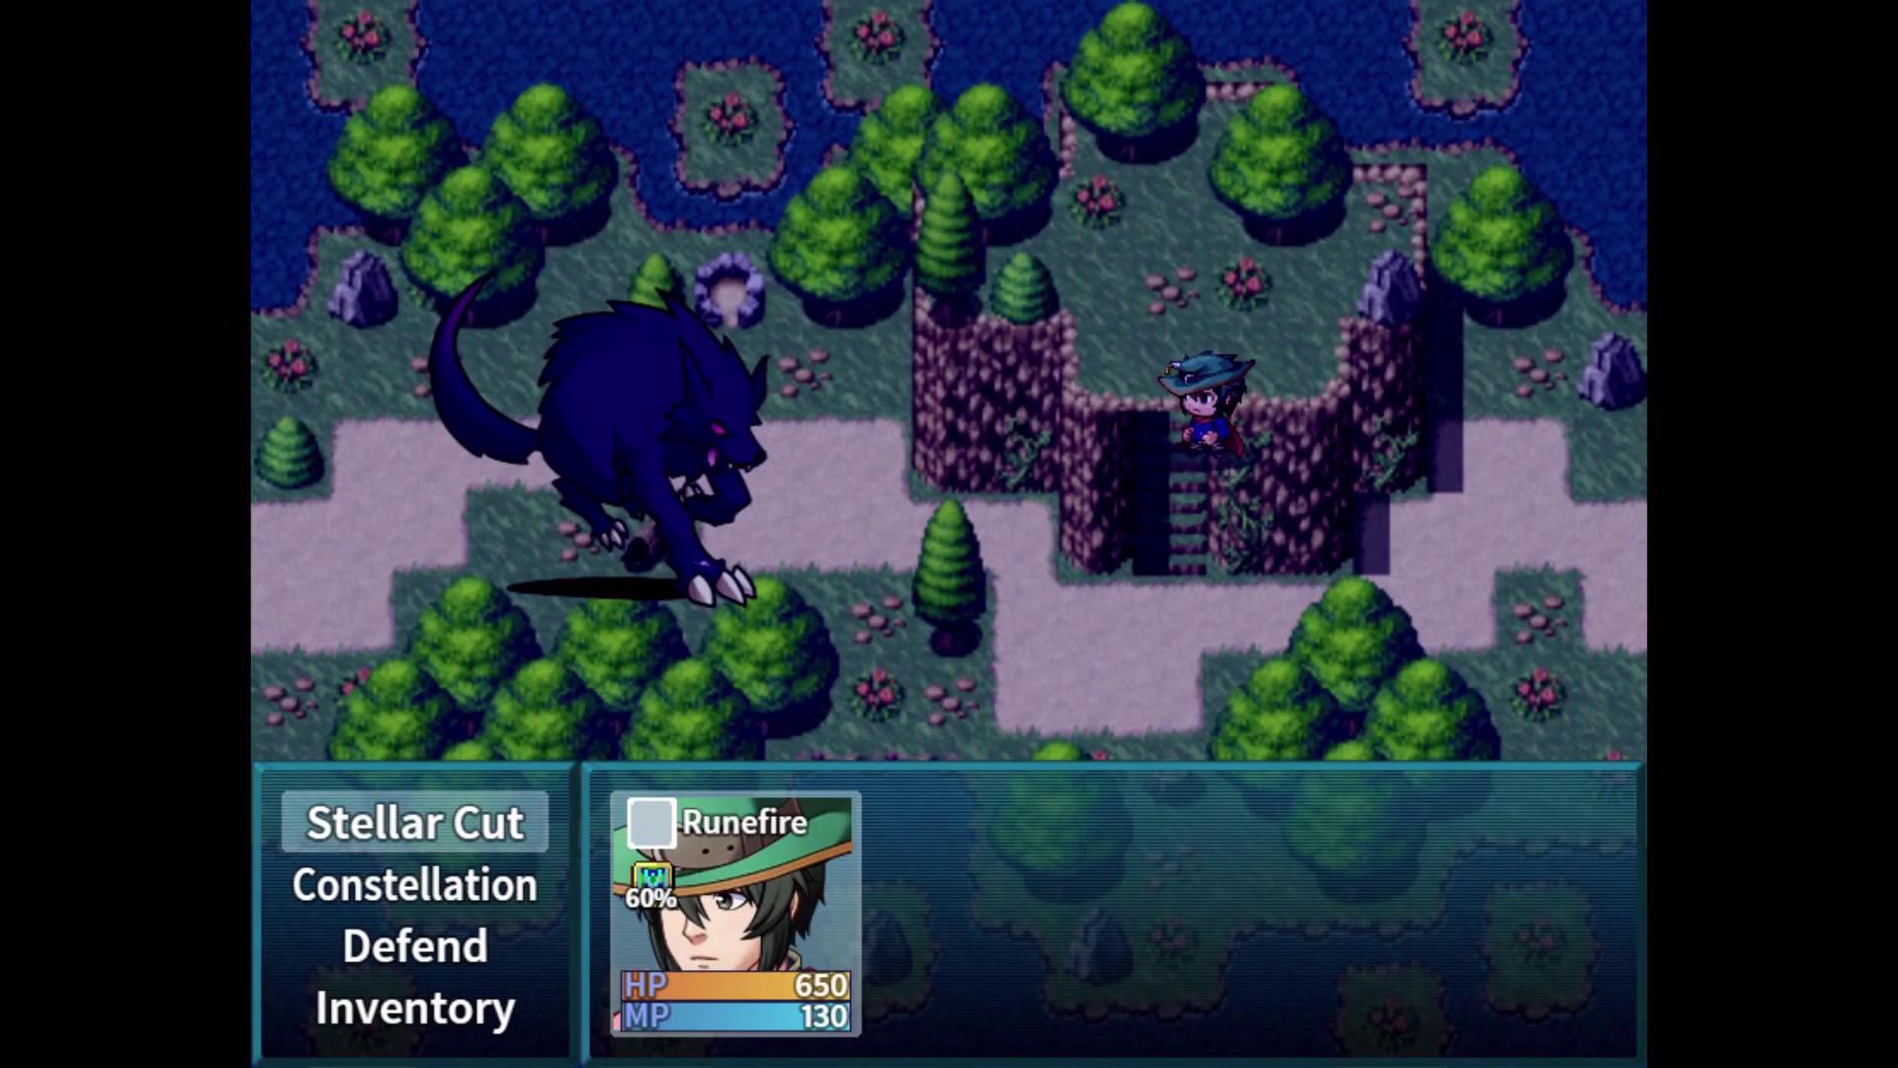
key("Down")
key("Down")
key("Down")
key("Up")
key("Up")
key("Up")
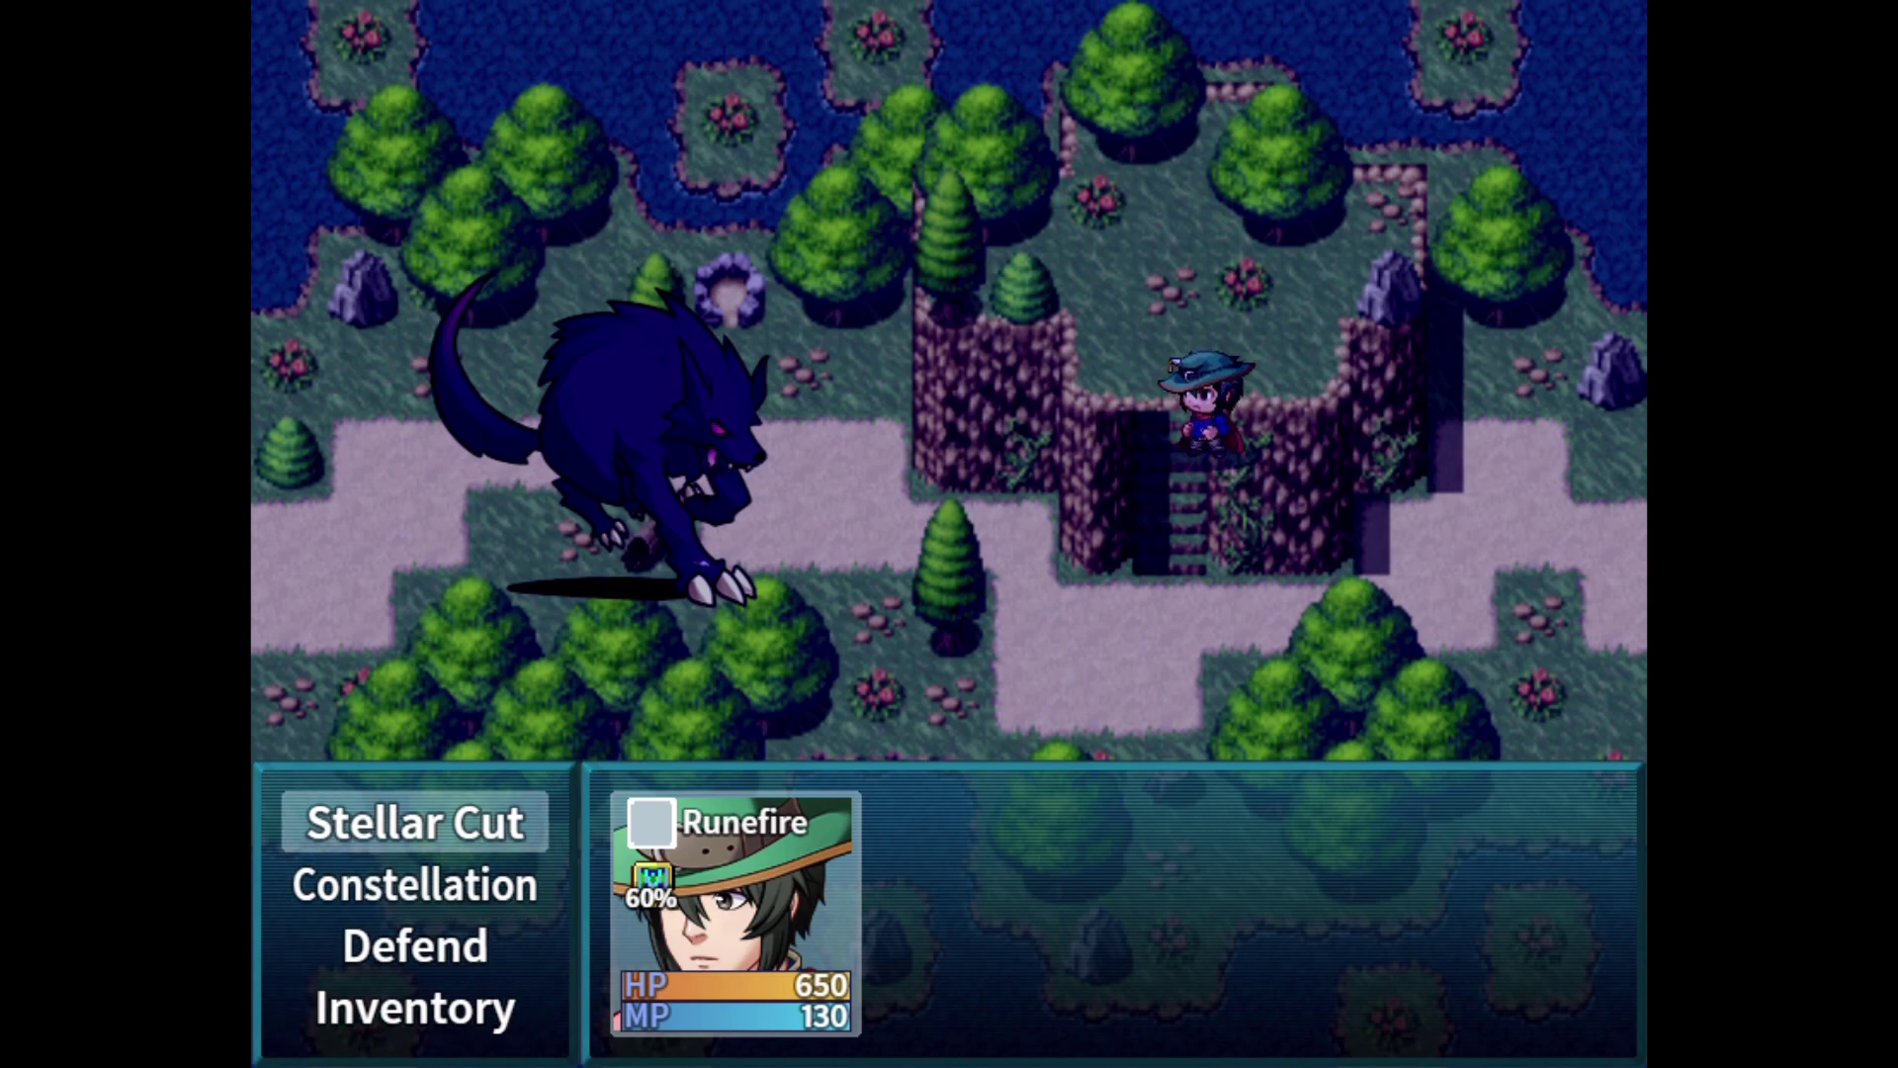
key("Down")
key("Down")
key("Down")
key("Up")
key("Up")
key("Up")
key("Down")
key("Down")
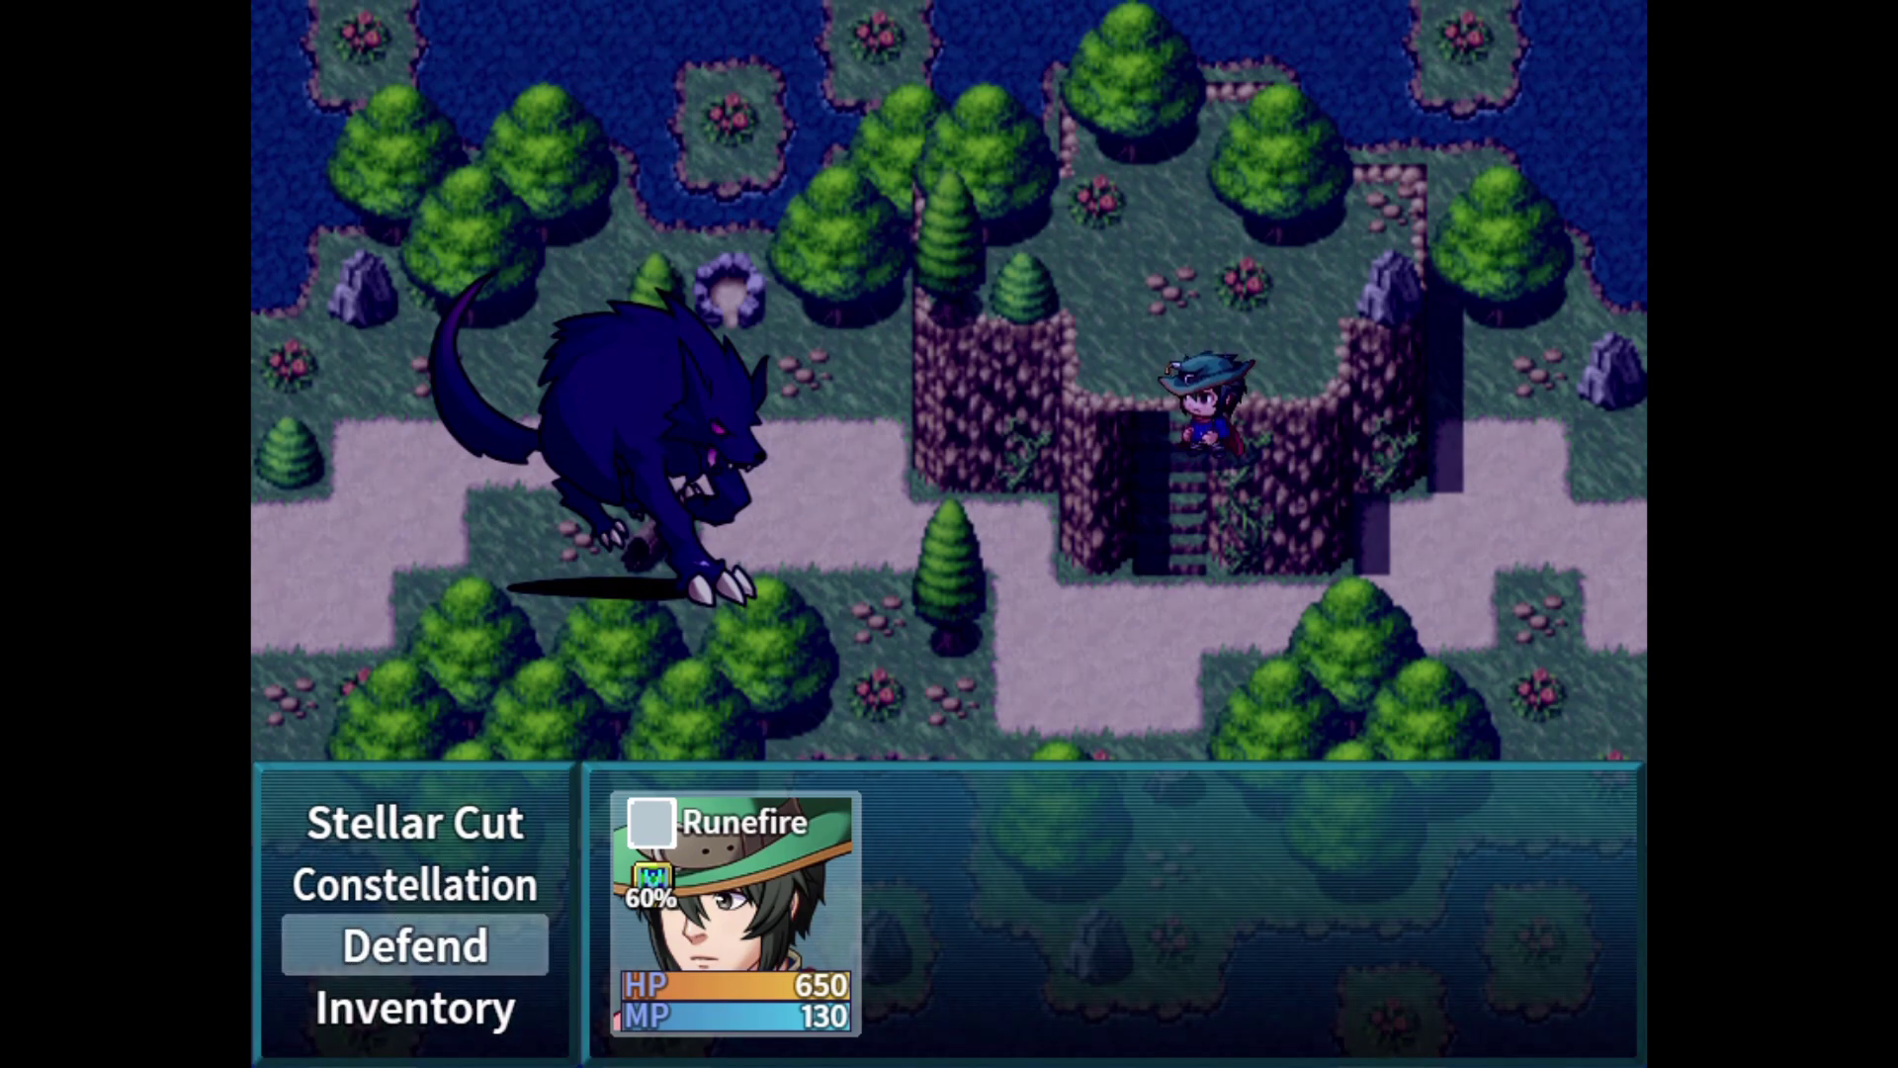
key("Down")
key("Up")
- In the test battle with the EXP 60% state, use Constellation's Astral Waltz on the Tempest Fenrir
key("Up")
key("Down")
key("Up")
key("Return")
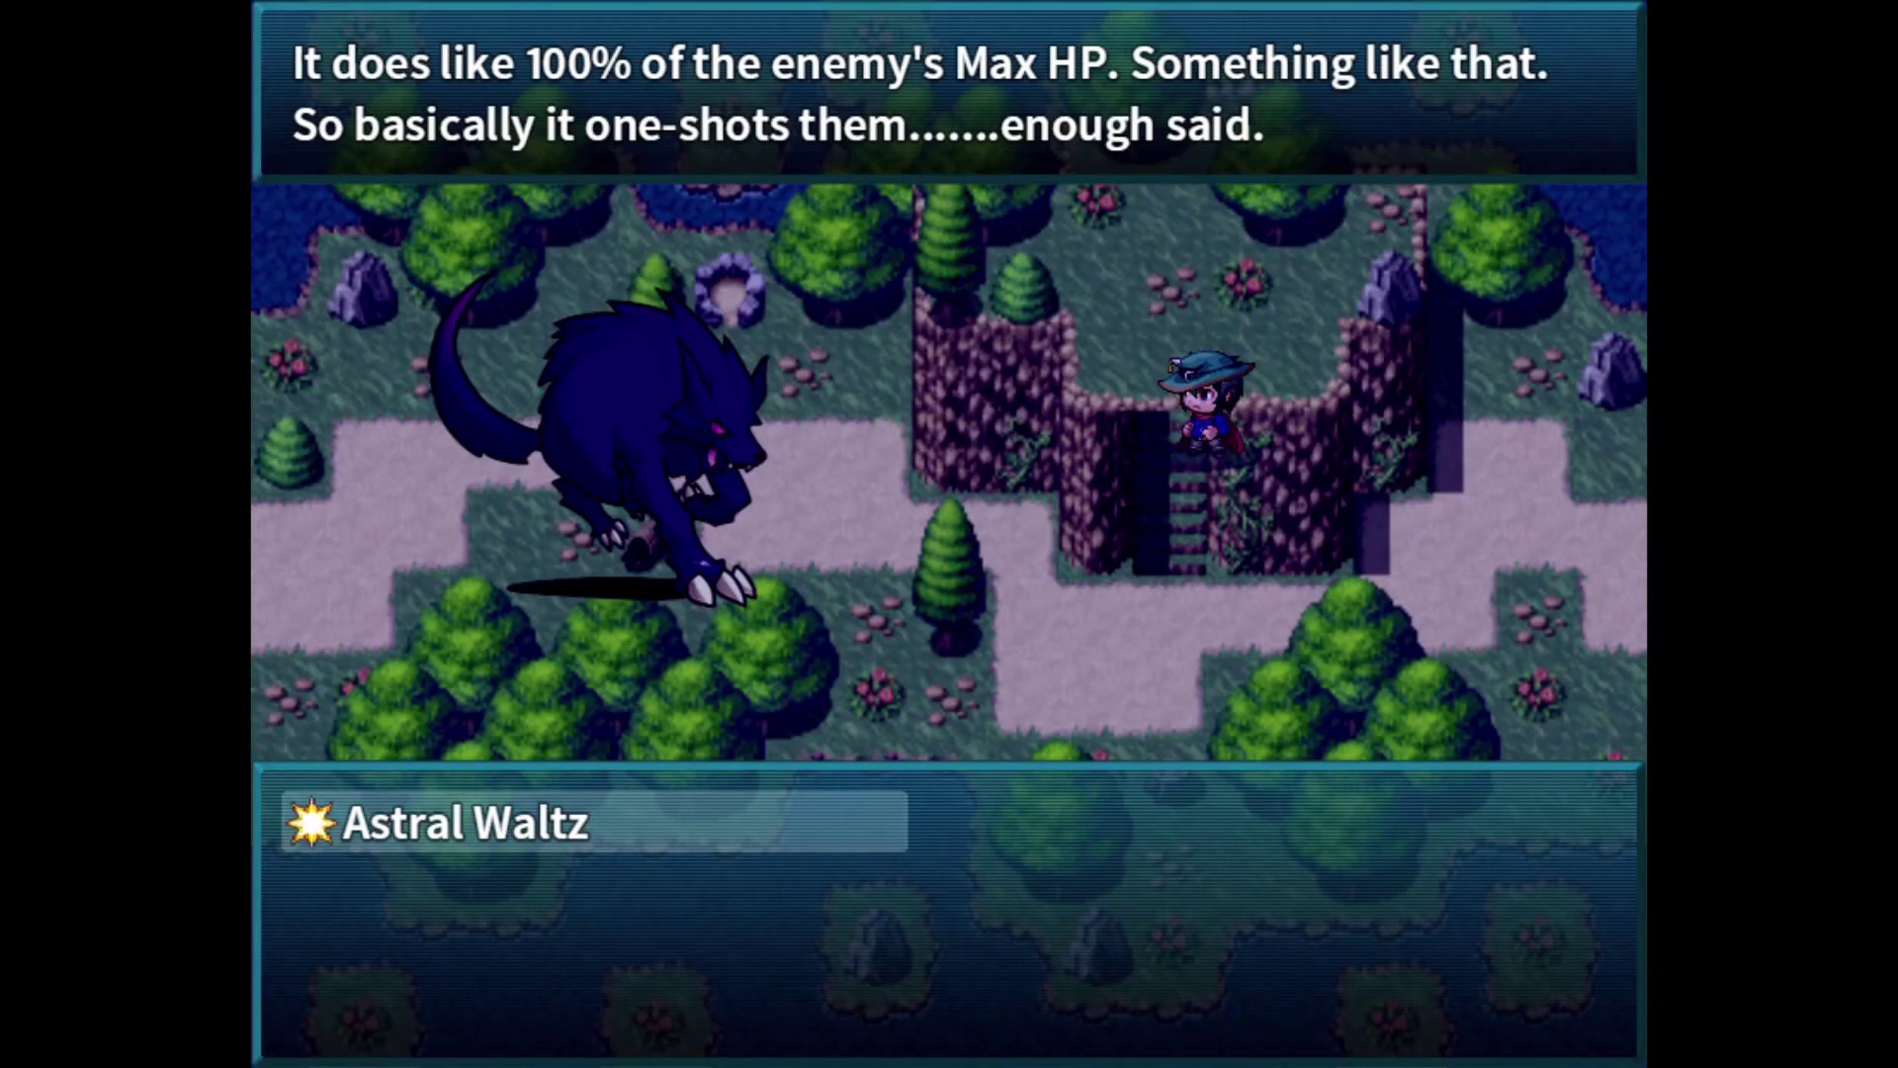
key("Return")
key("Return")
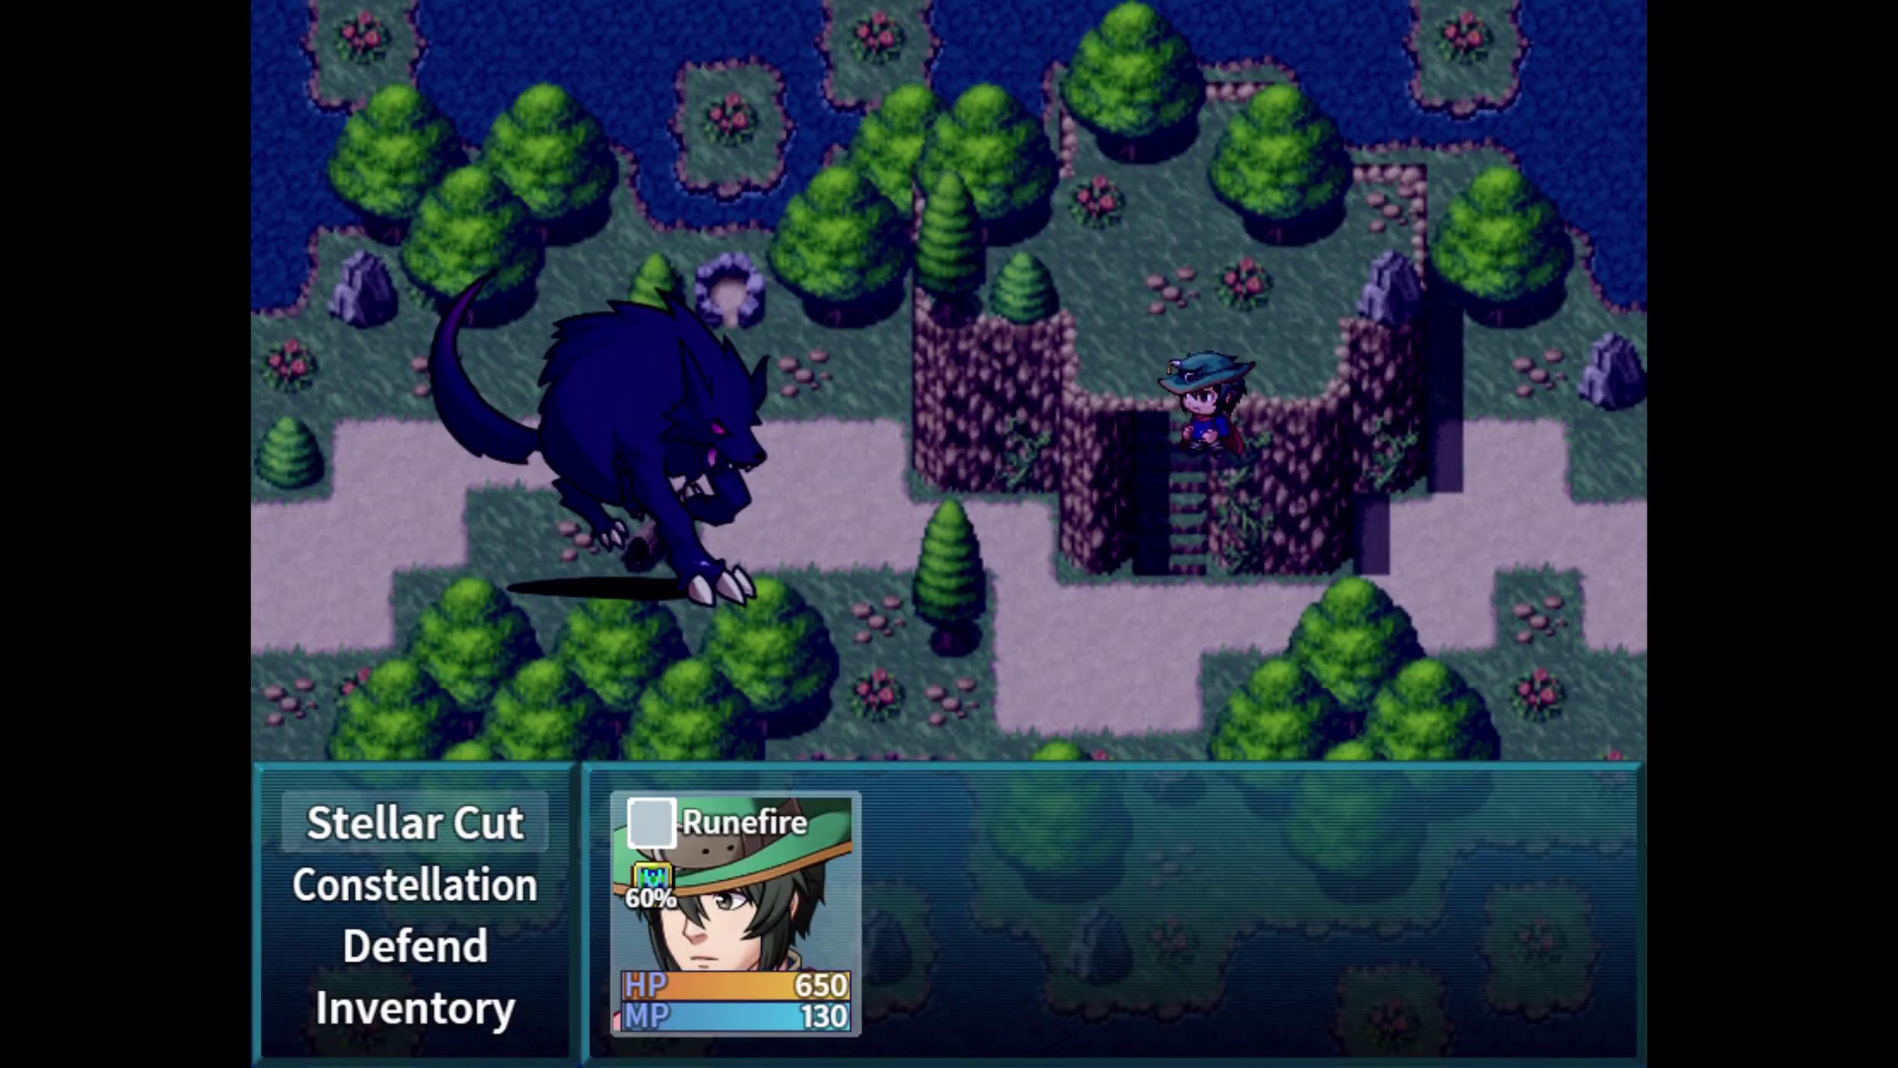
- Repeat the Constellation attack on the Tempest Fenrir in another test battle with the EXP 60% state
key("Down")
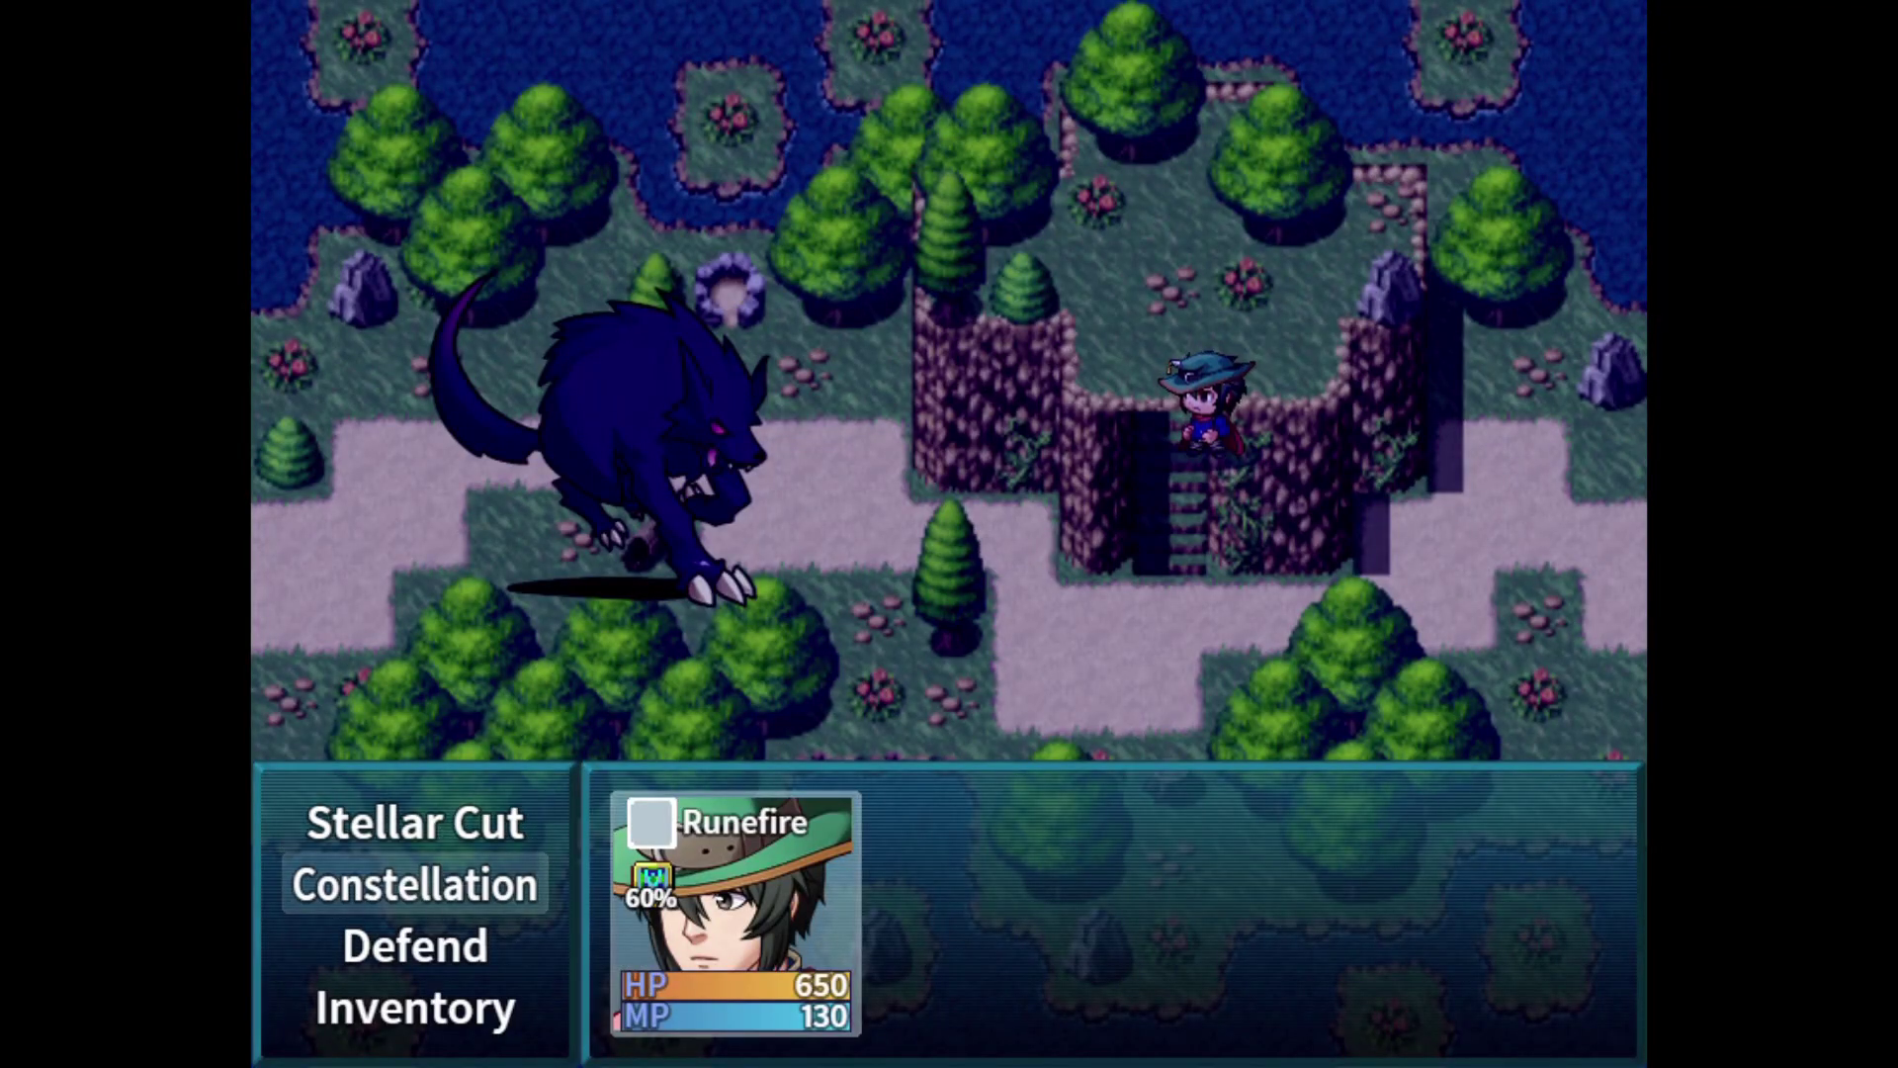
key("Return")
key("Return")
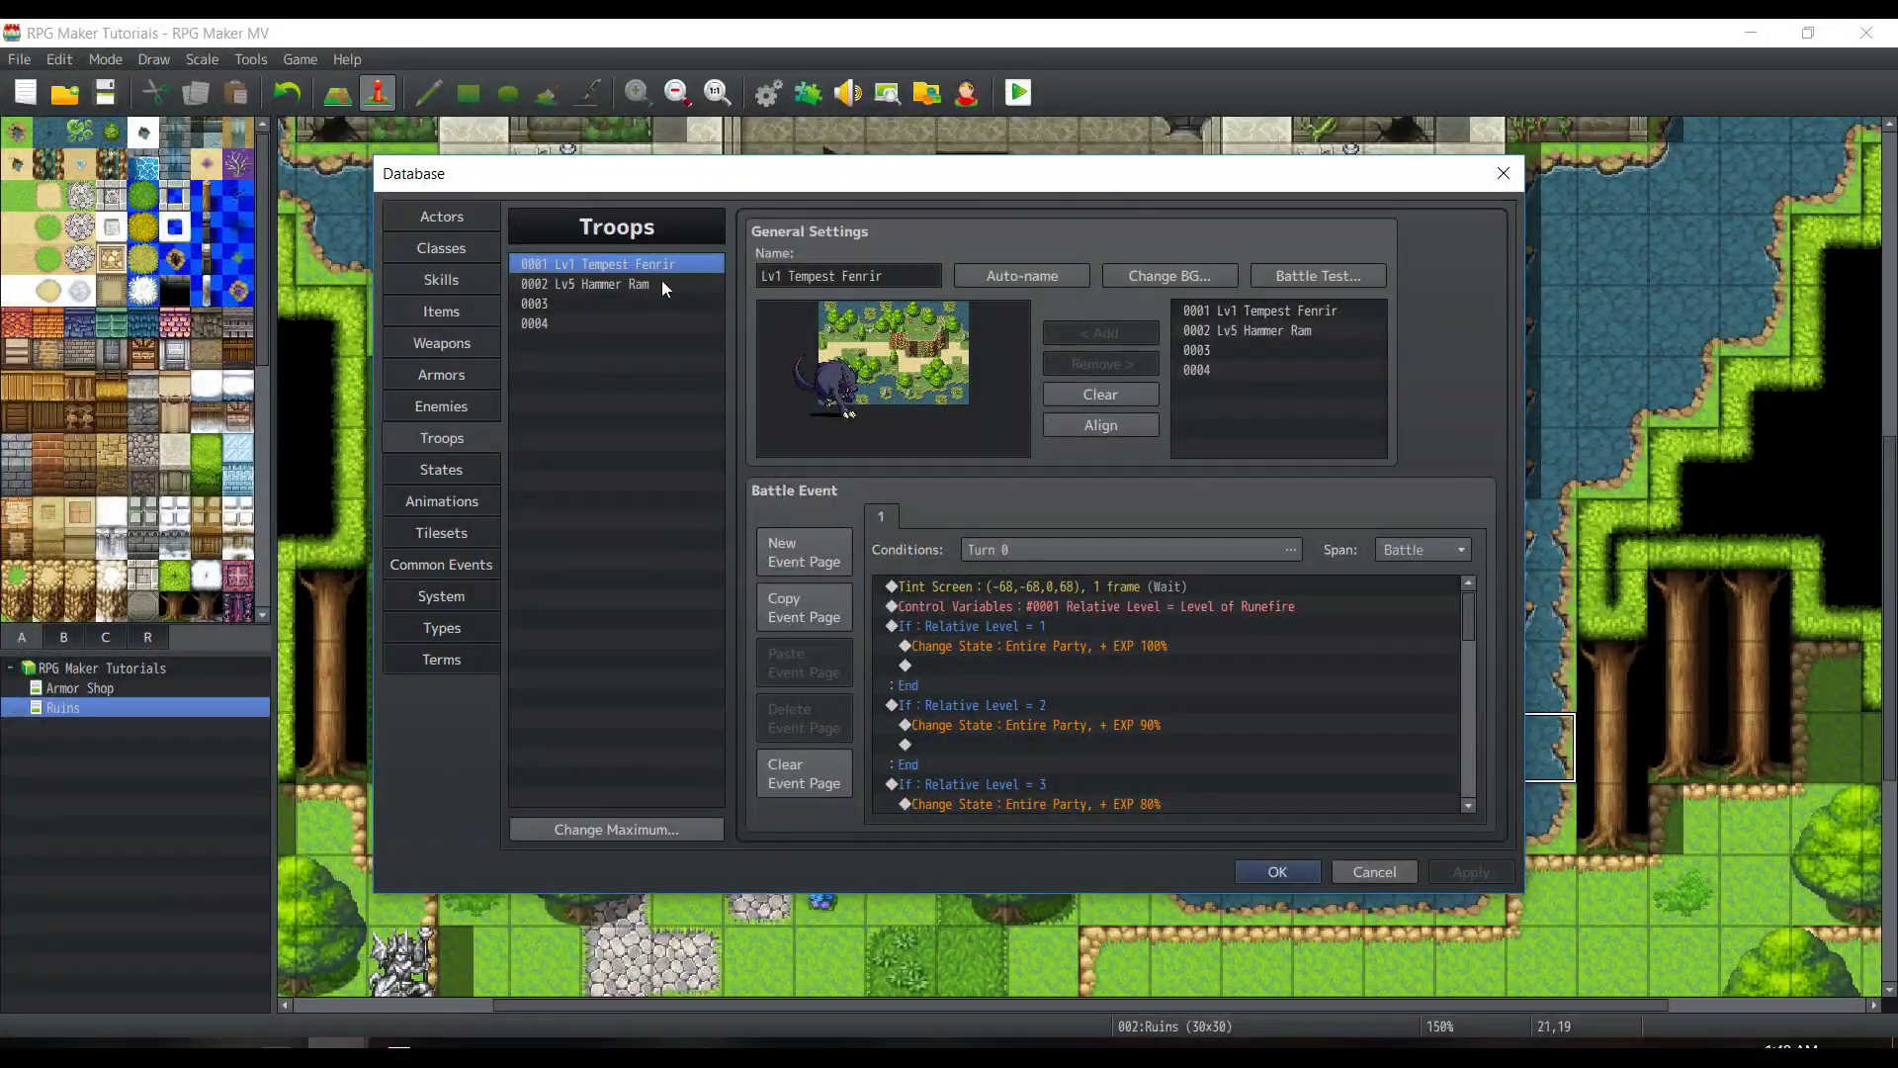
- In the database, examine the two Relative Level variable commands in the Lv5 Hammer Ram troop's battle event
left_click(661, 281)
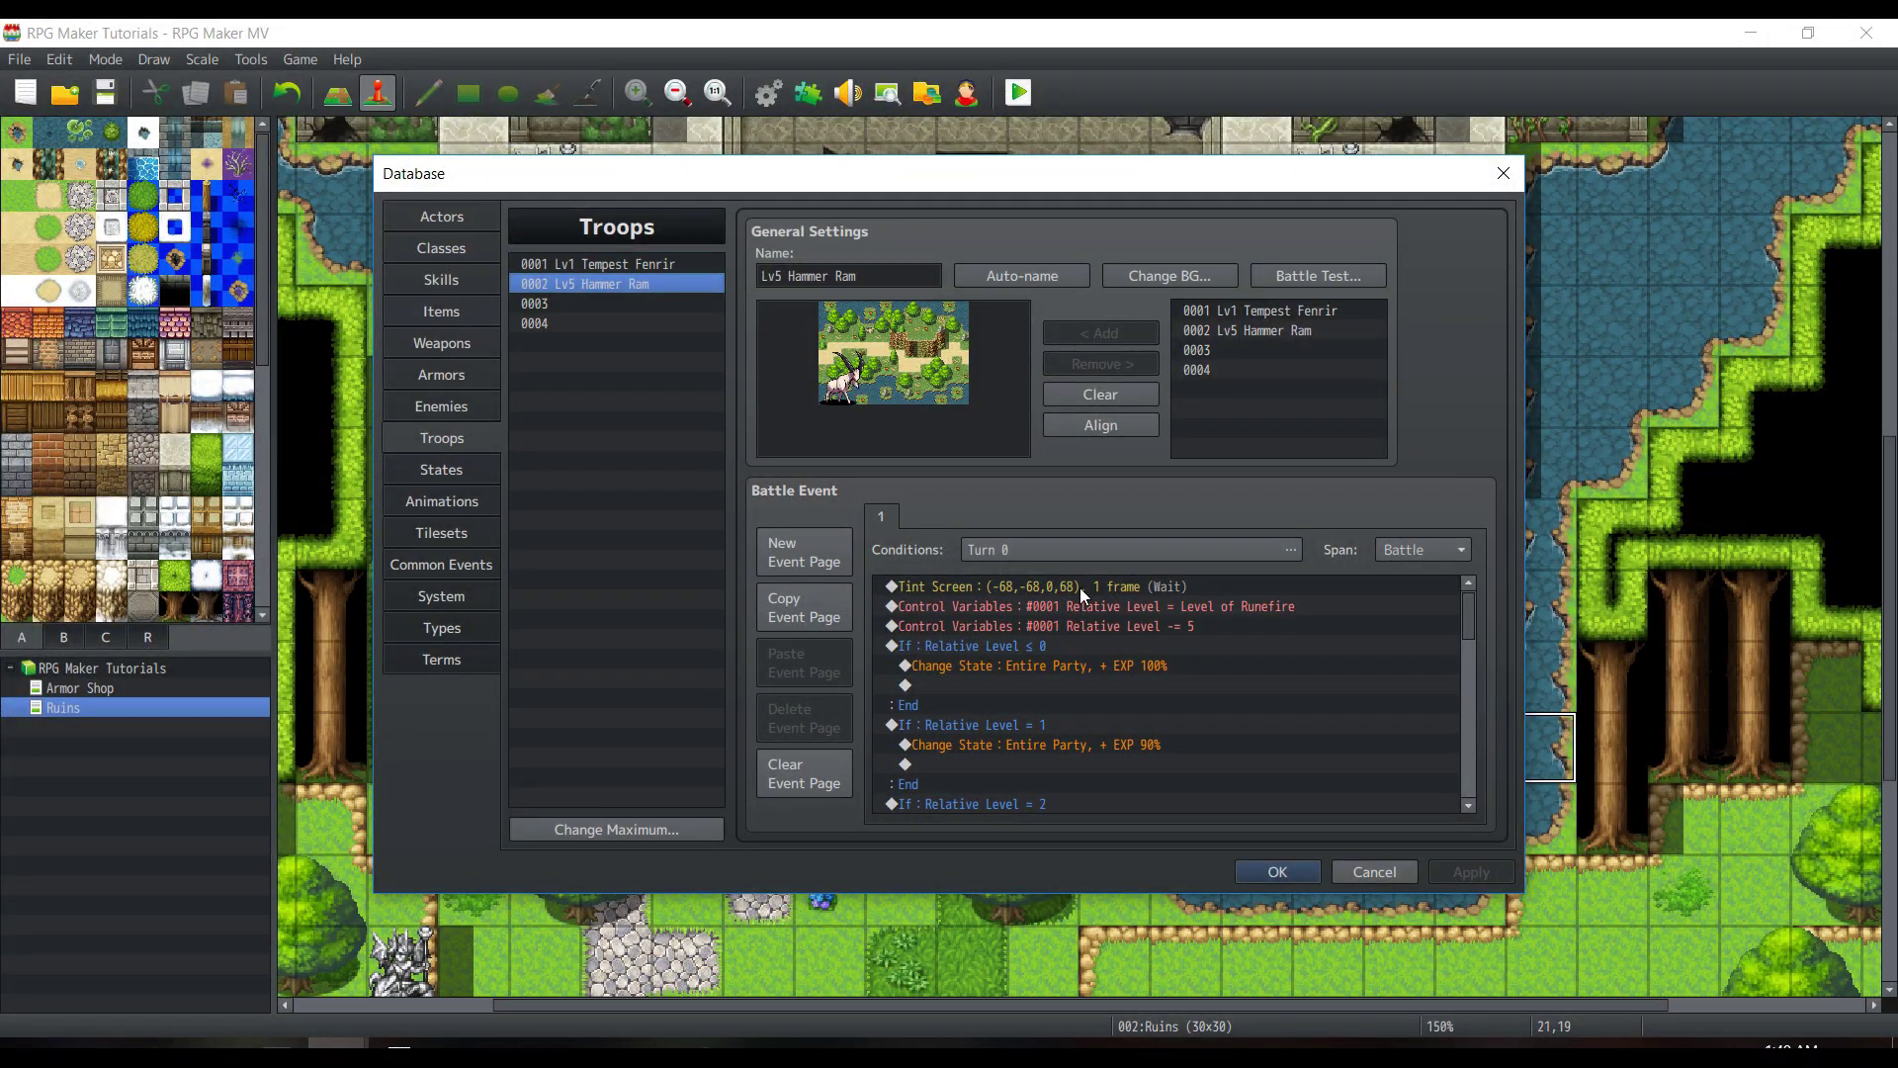
left_click(1137, 605)
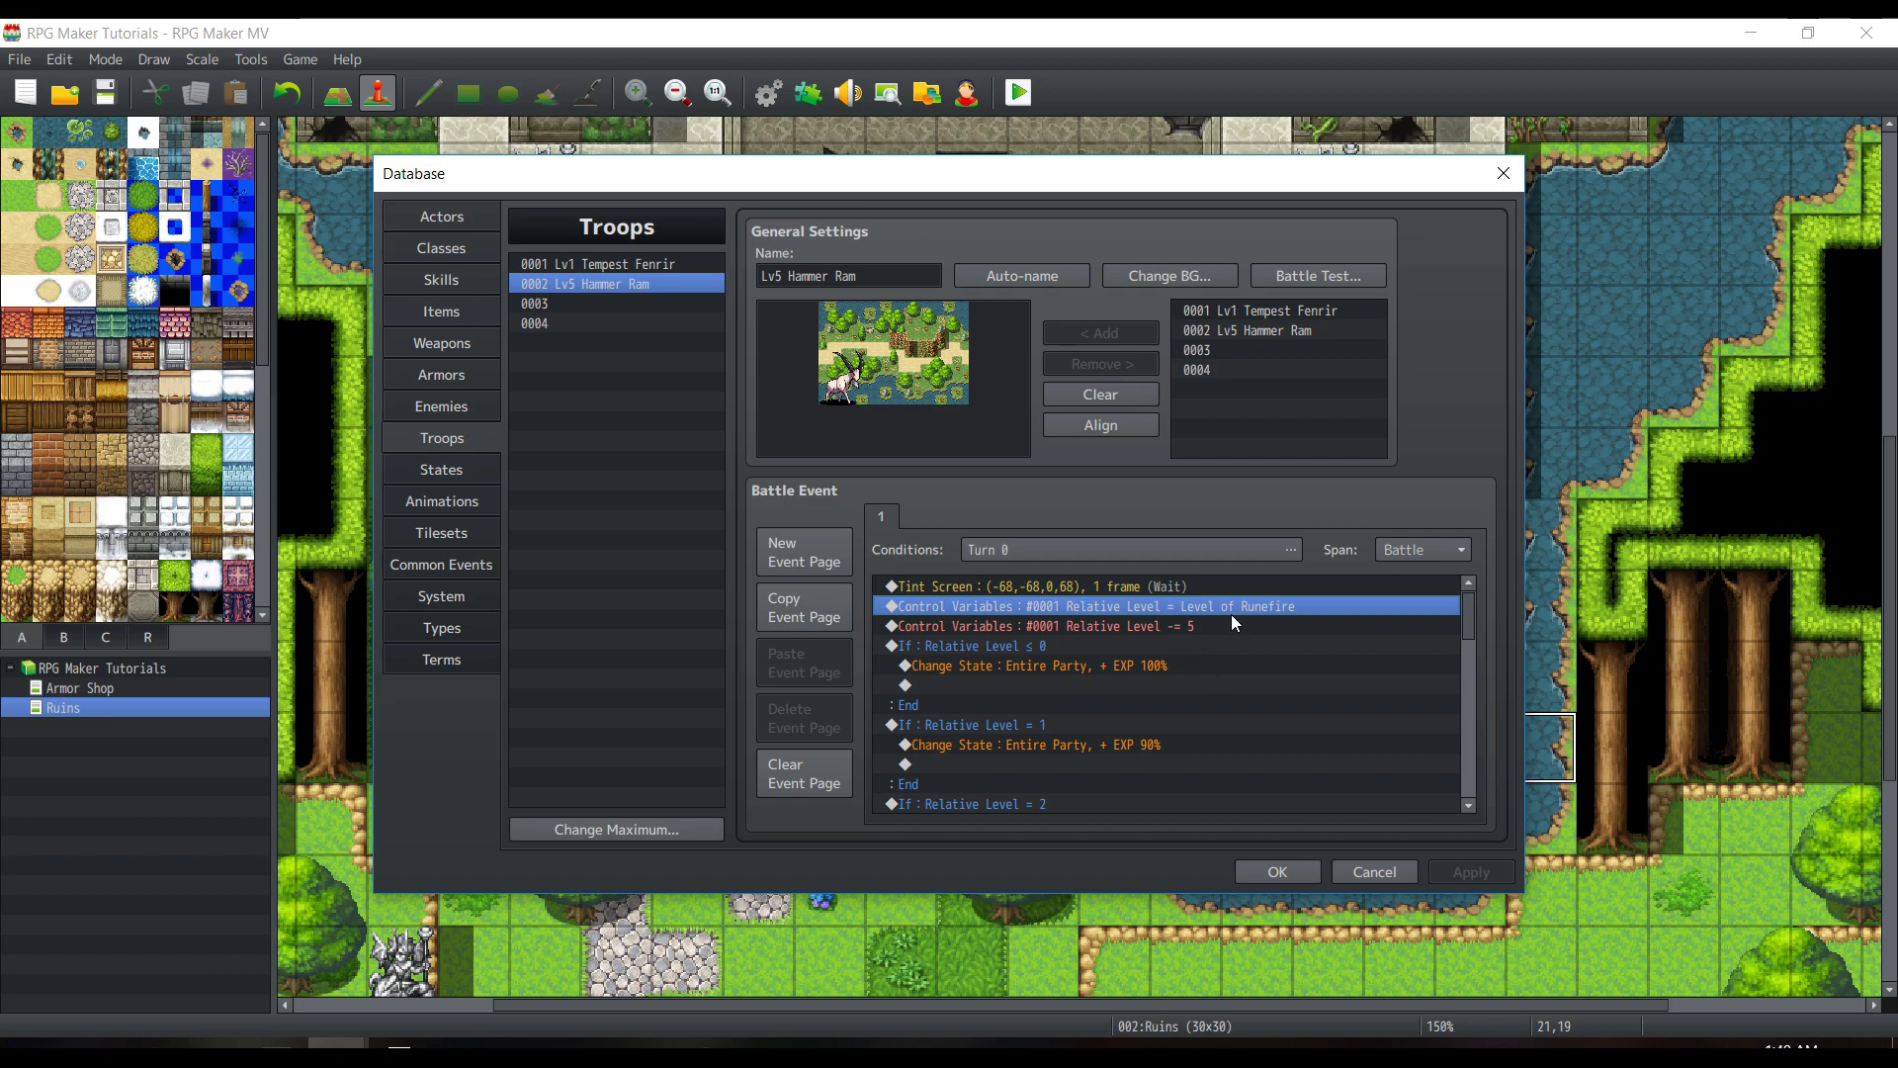
left_click(1212, 627)
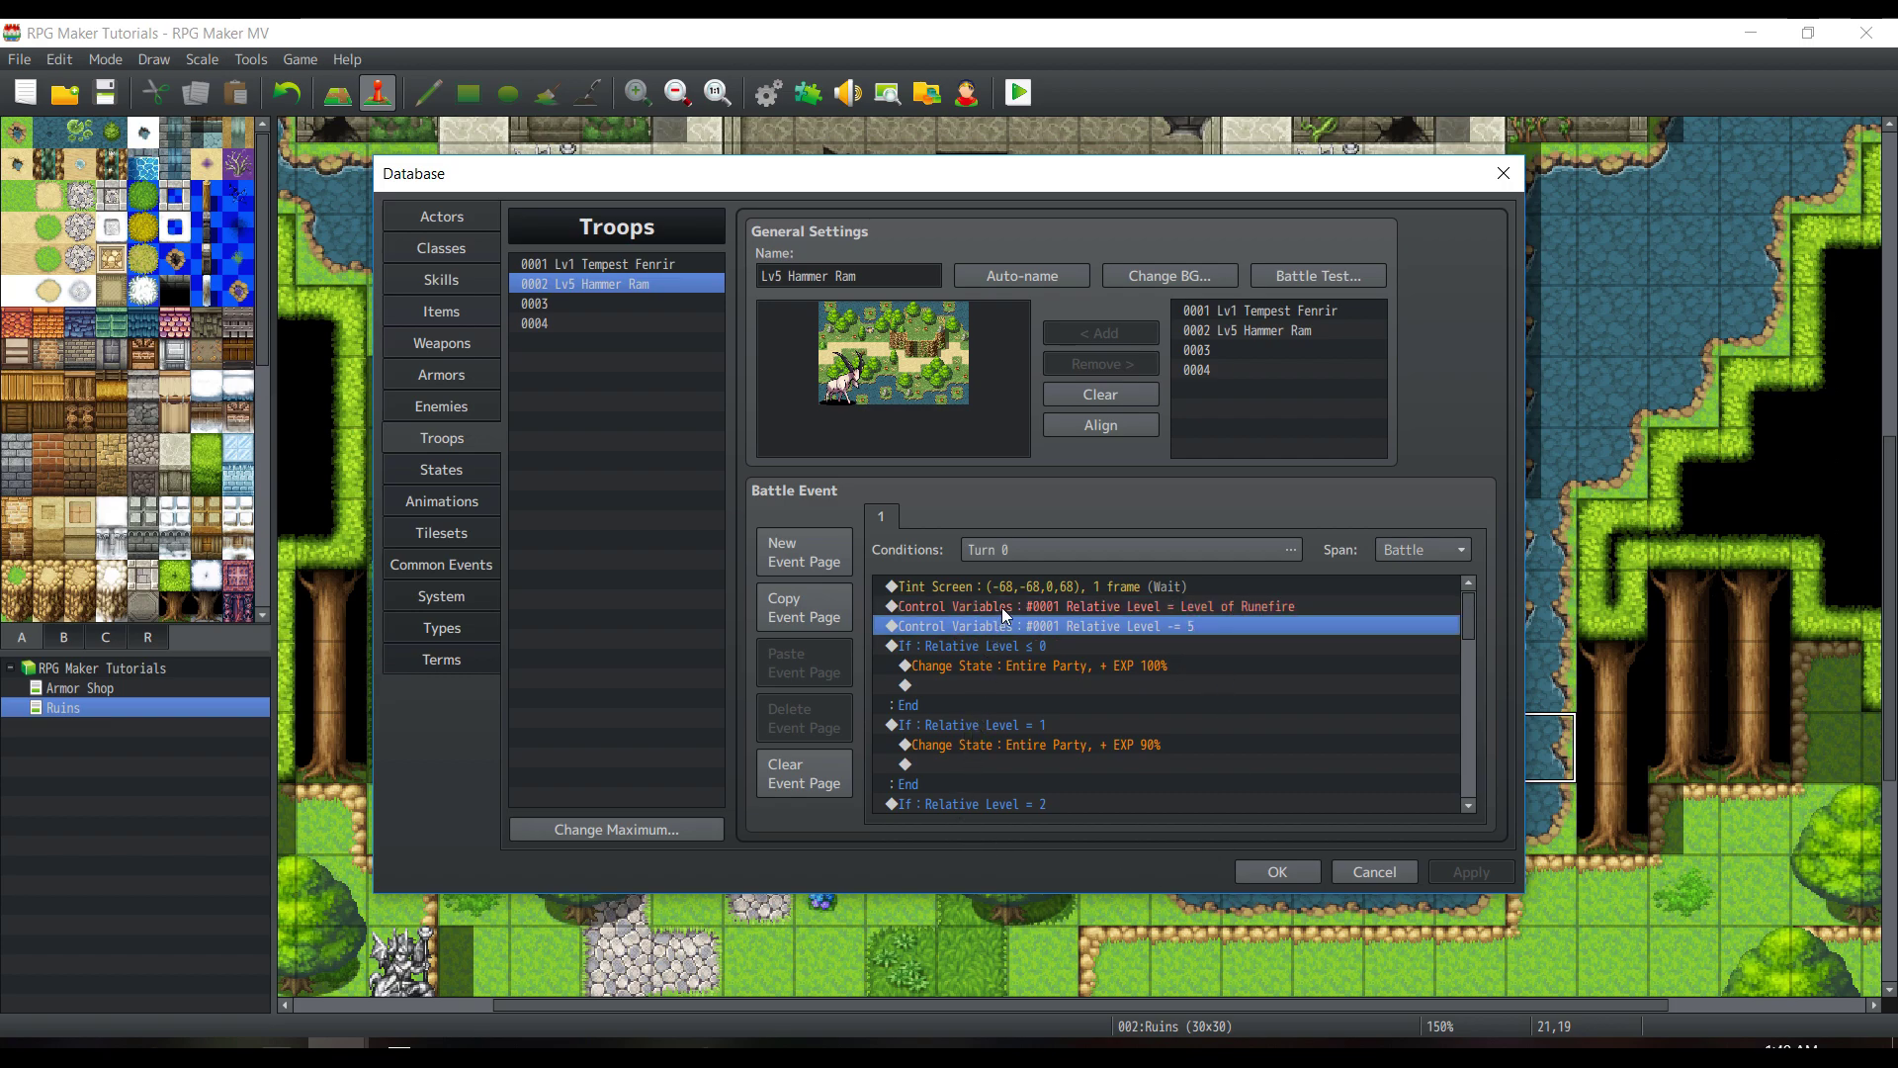
left_click(1178, 638, "shift")
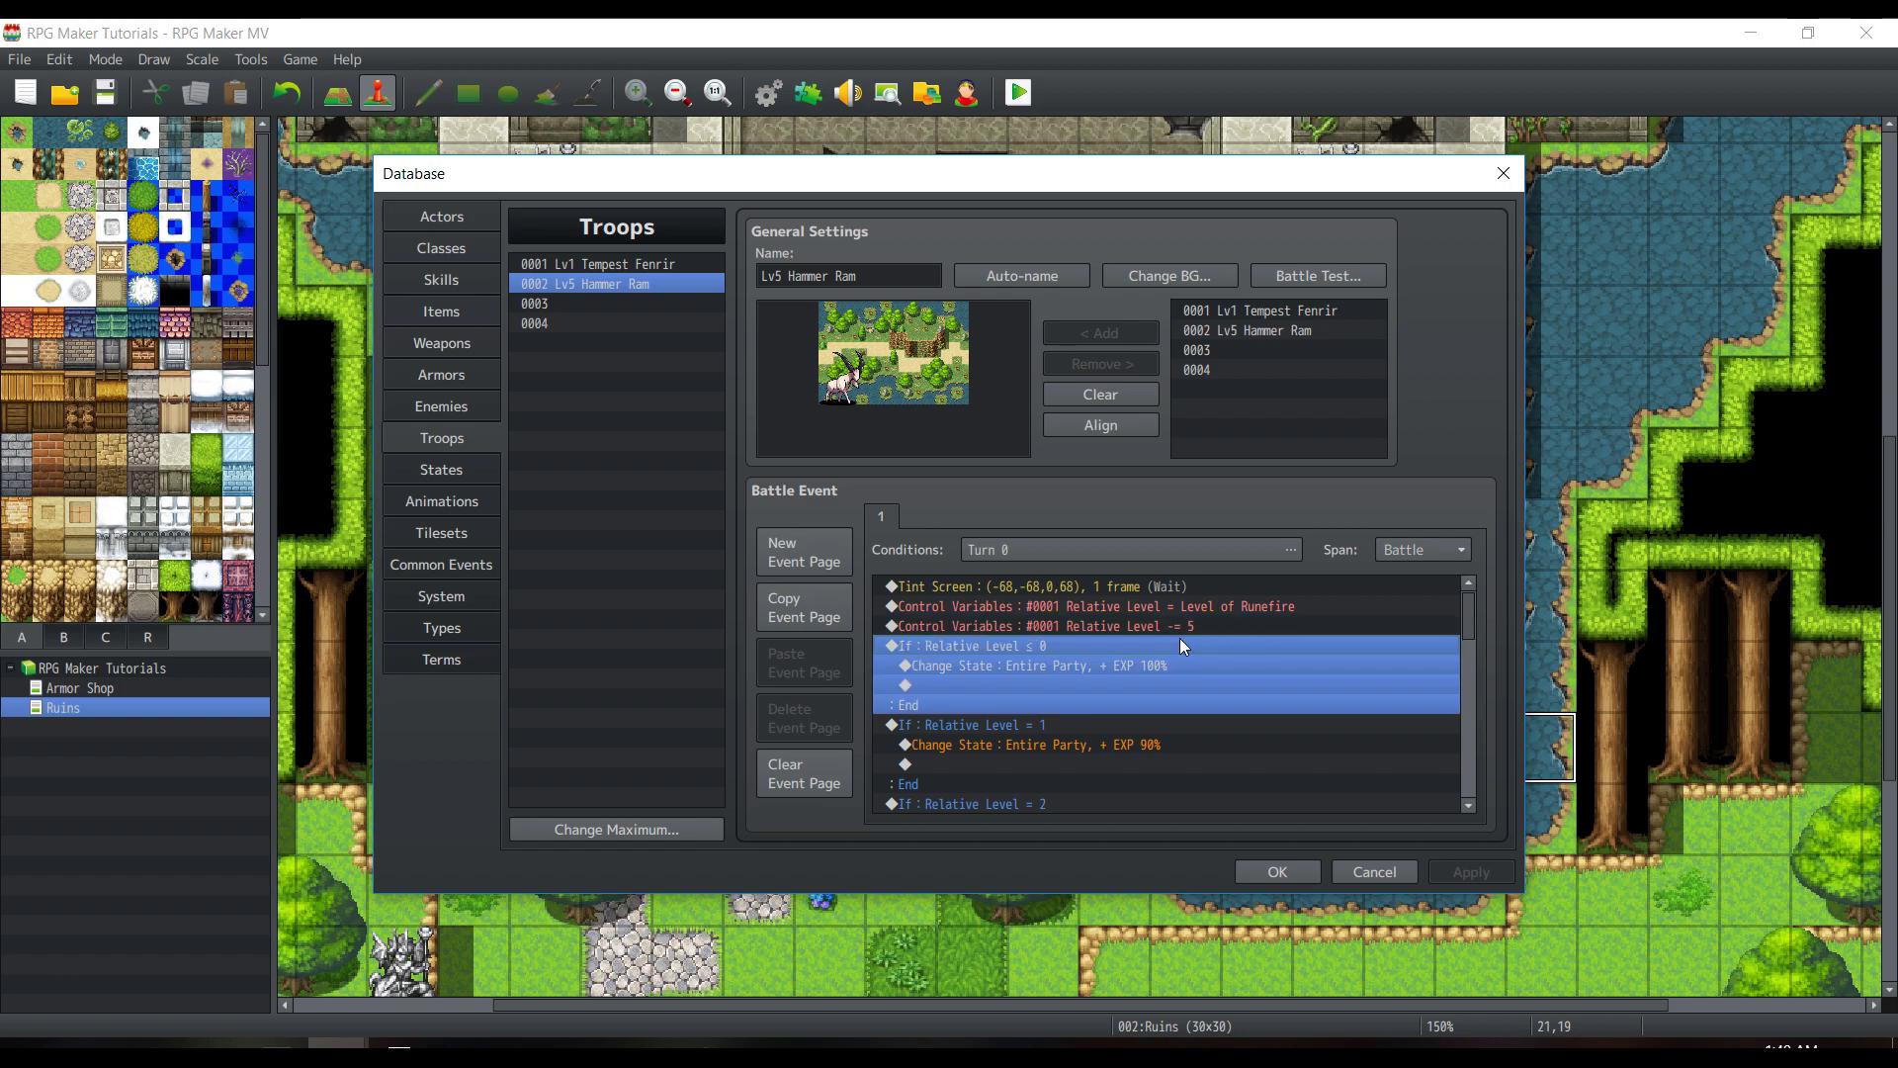
left_click(1133, 627)
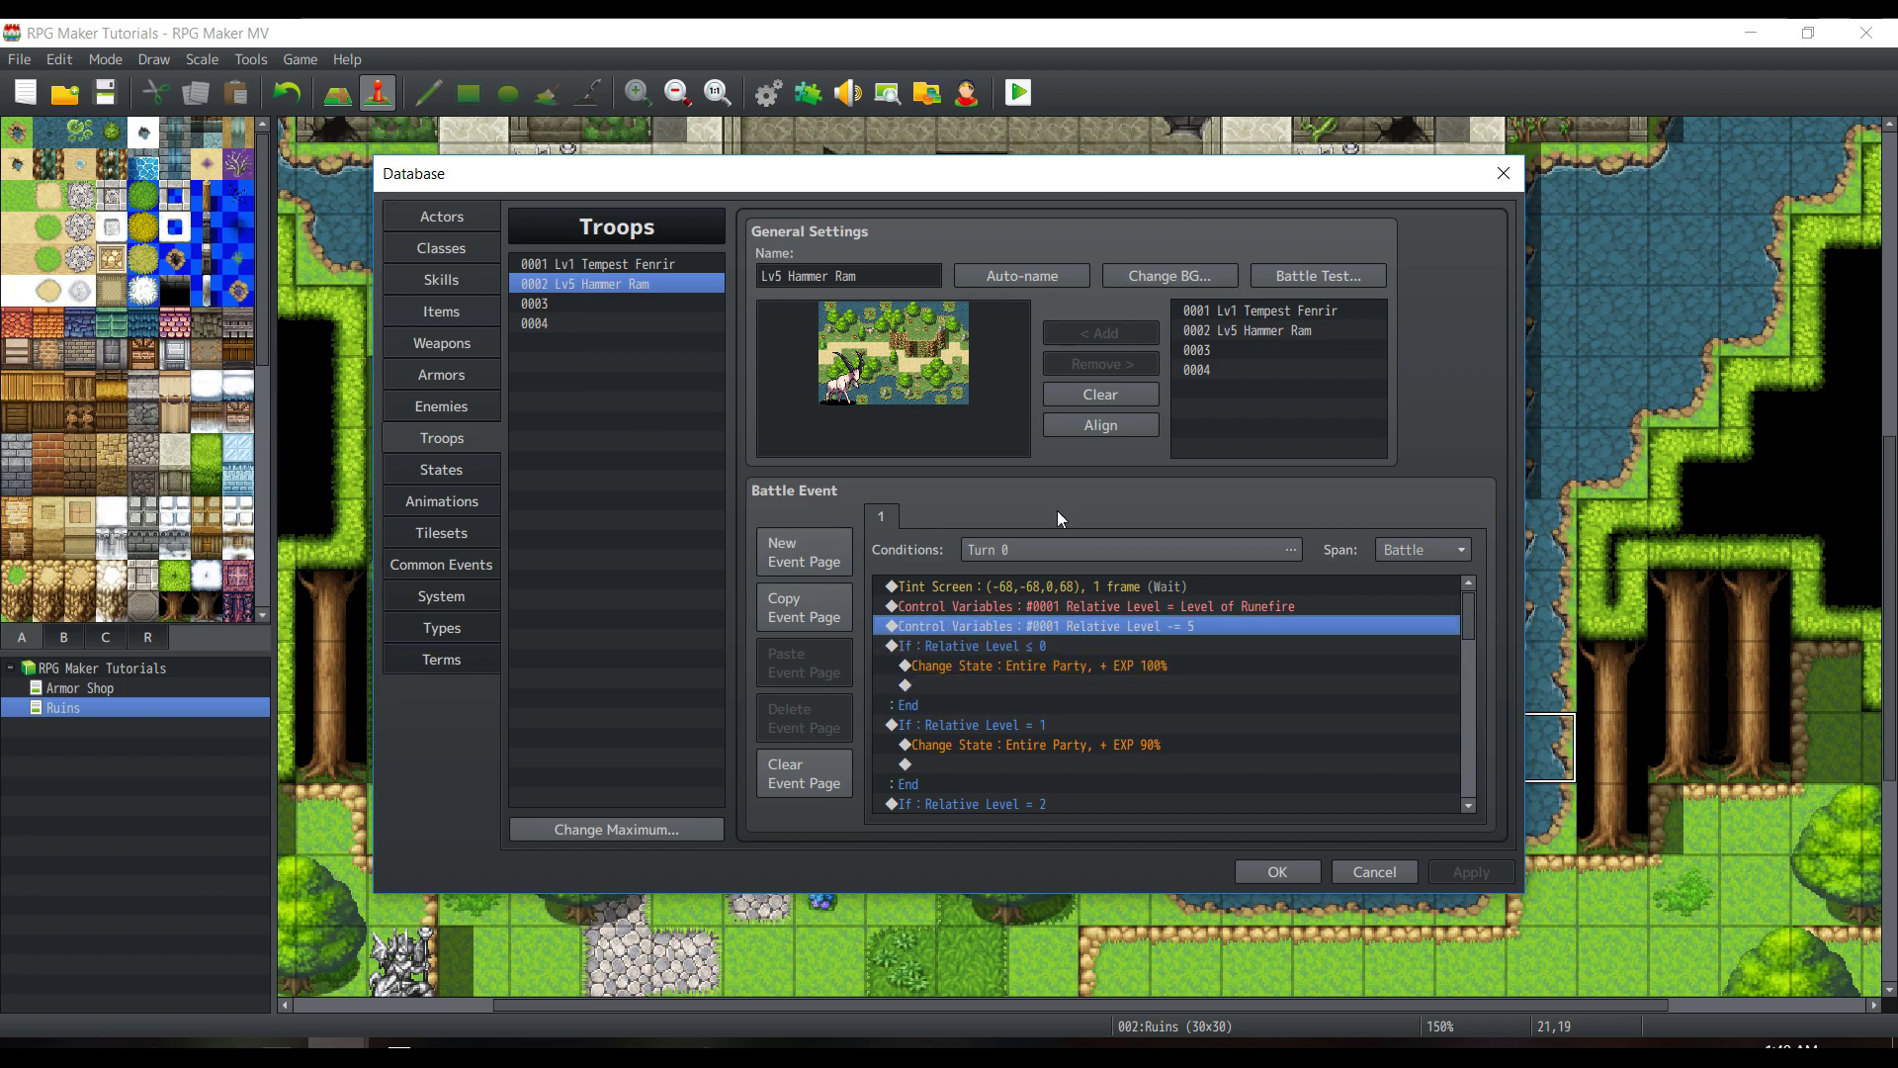
- Examine the Relative Level ≤ 0 branch of the Lv5 Hammer Ram event, its EXP 100% state change, and the branches below it
left_click(1046, 641)
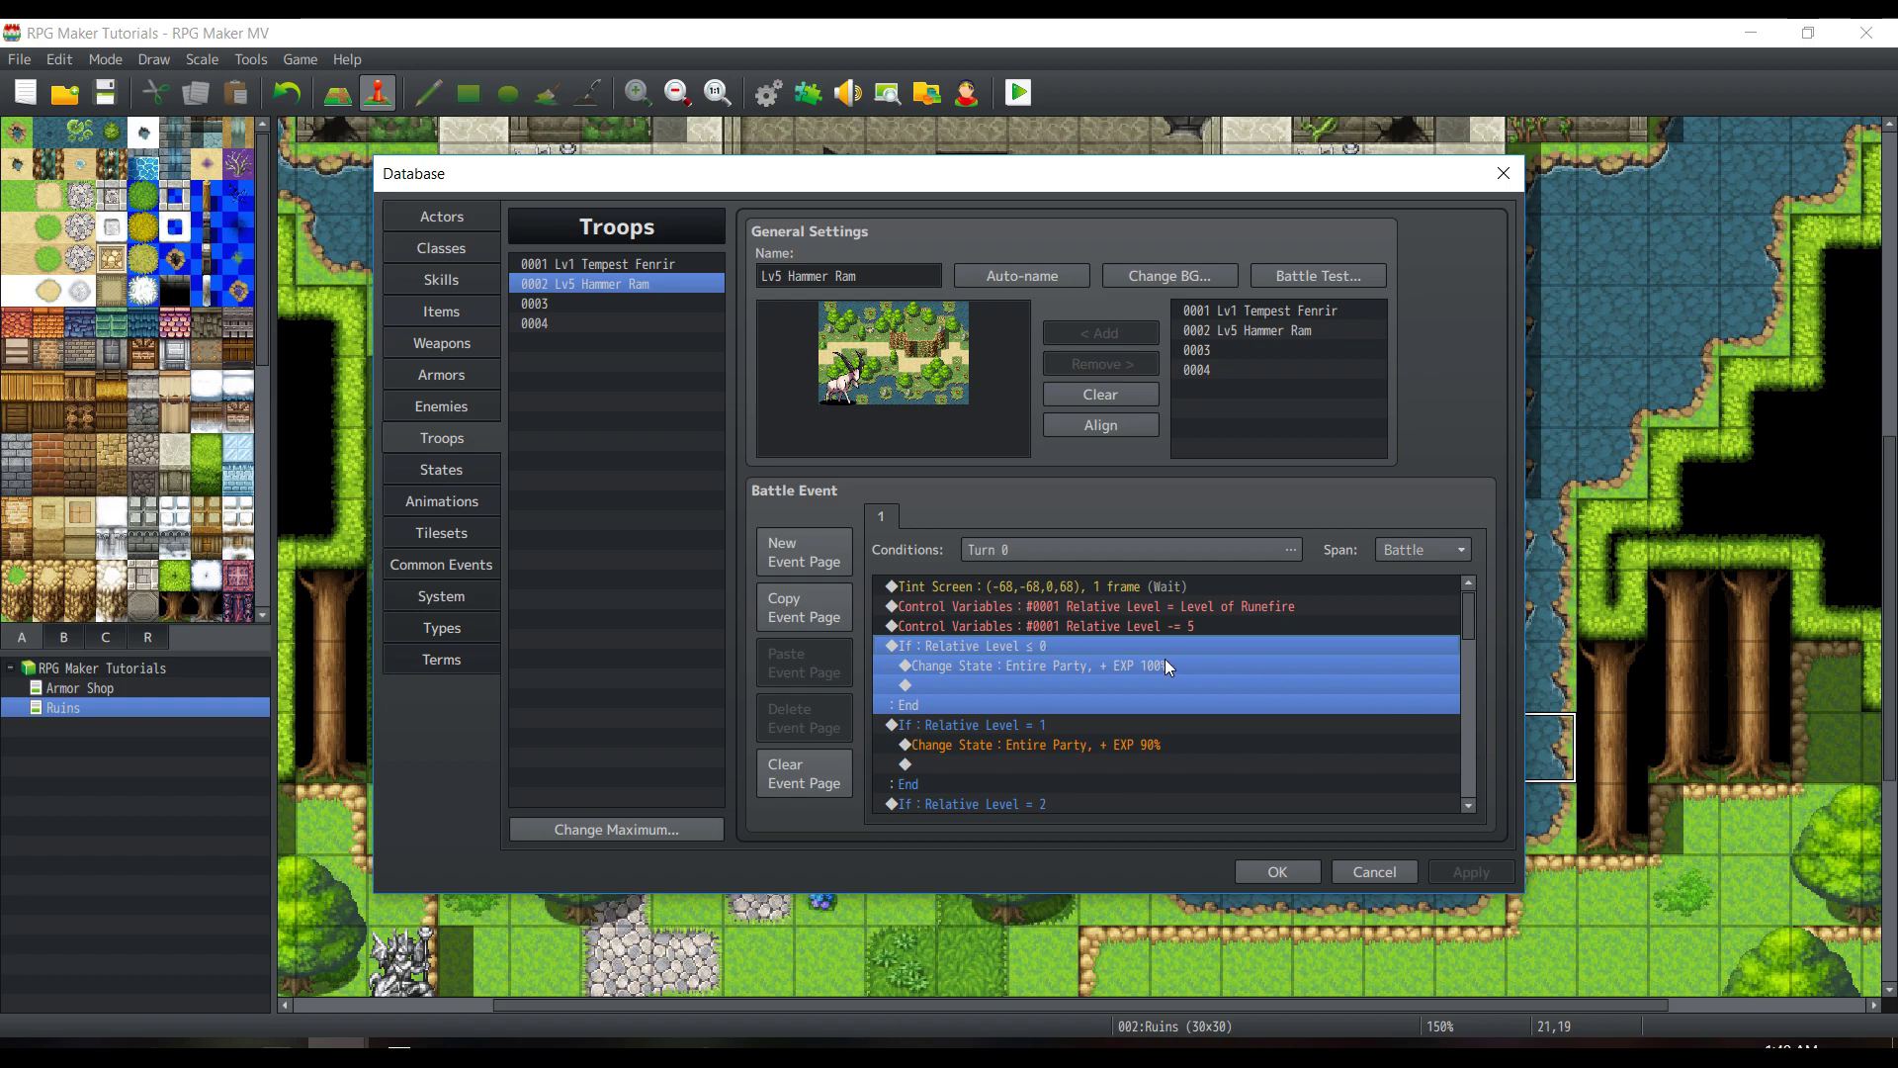
left_click(1044, 667)
left_click(996, 645)
left_click(1056, 664)
left_click(1048, 649)
left_click(1052, 668)
left_click(1082, 649)
left_click(1057, 668)
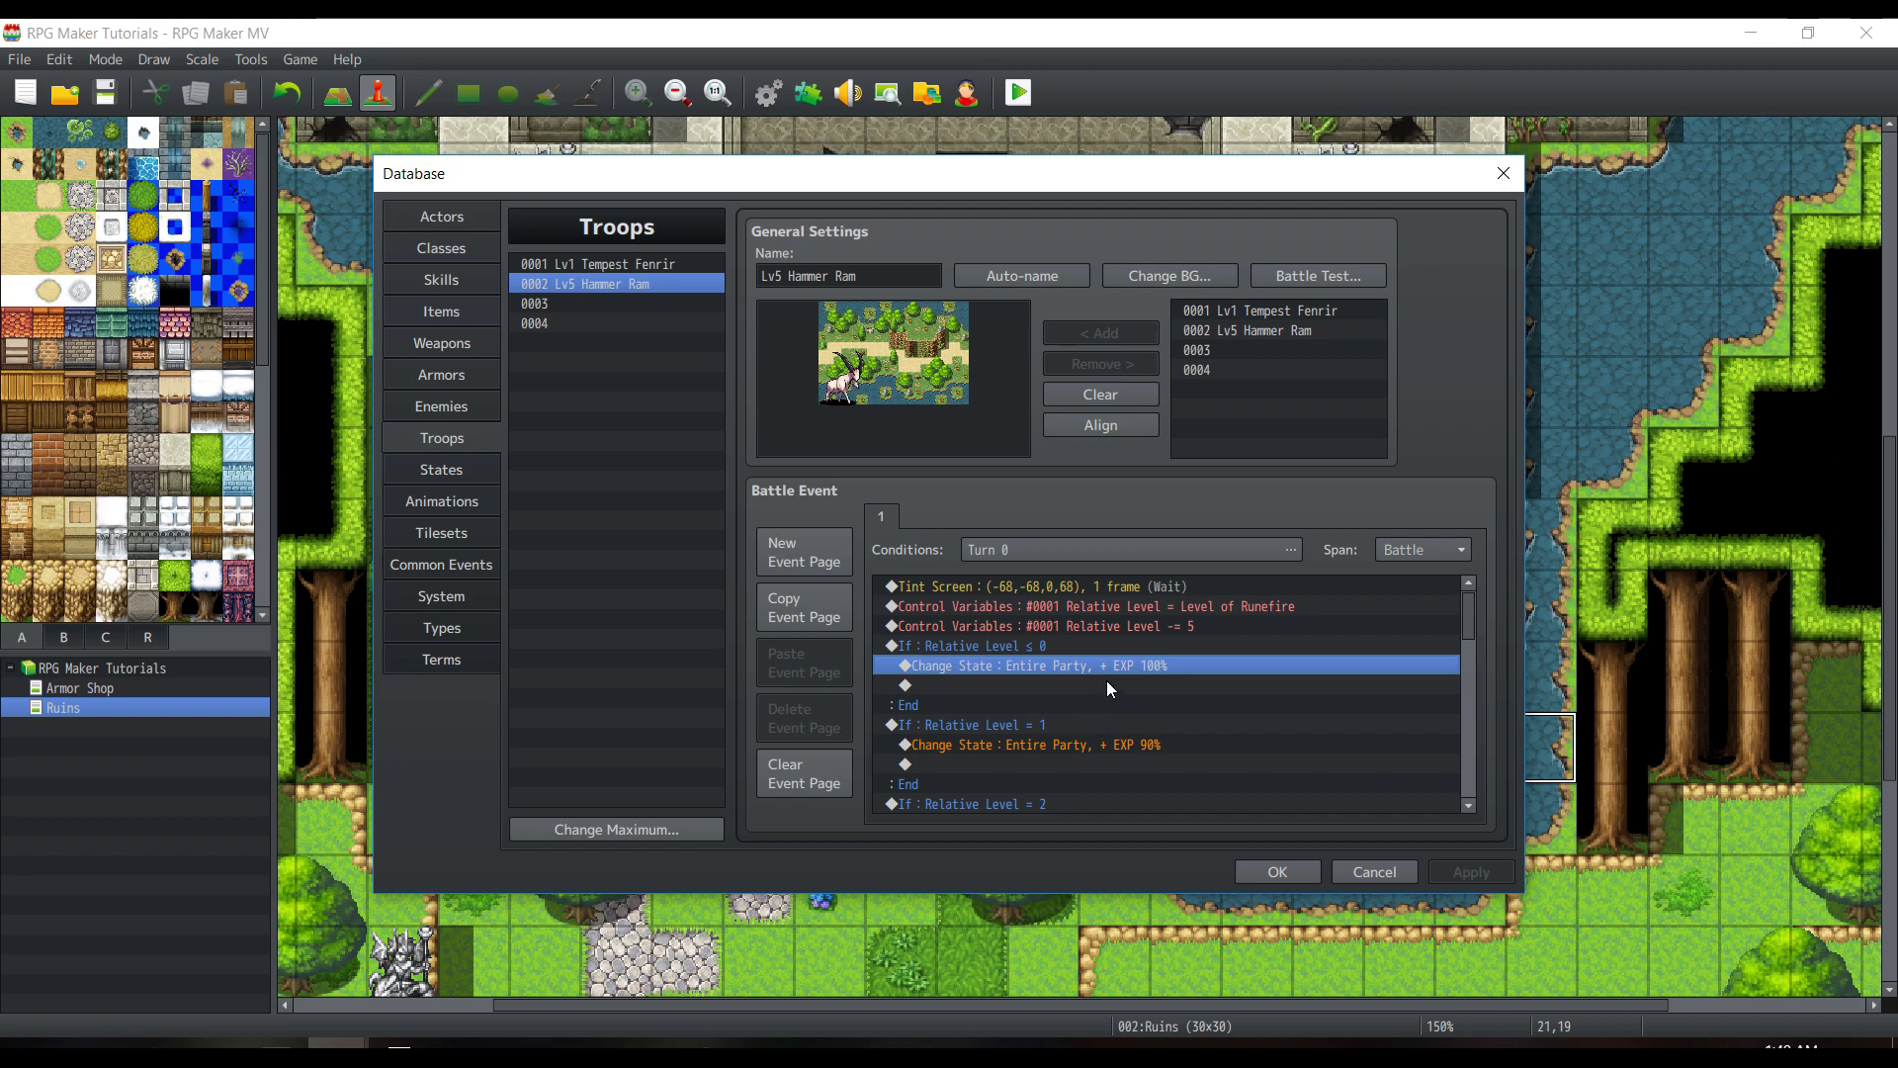
scroll(1120, 718, "down", 12)
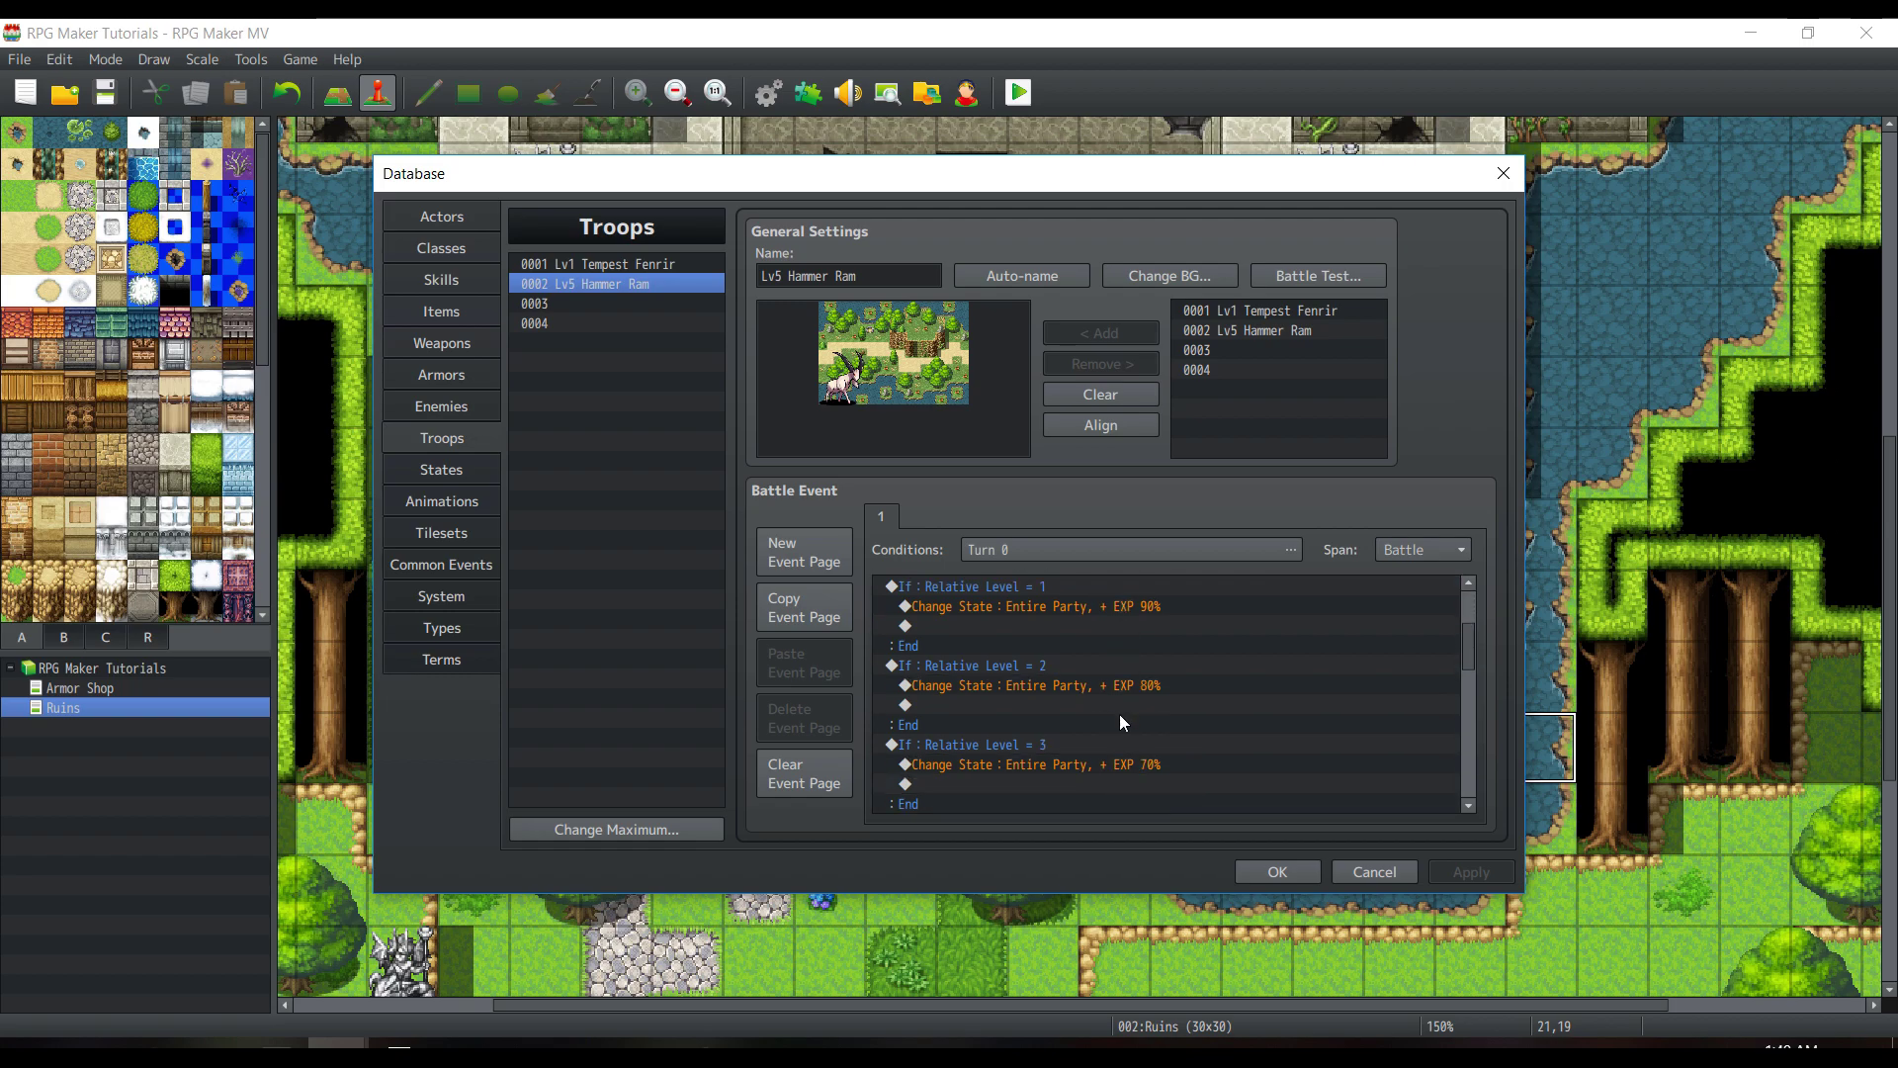
- Review the Lv5 Hammer Ram event's remaining Relative Level branches down to Relative Level = 10 with EXP 1%
scroll(1152, 682, "up", 10)
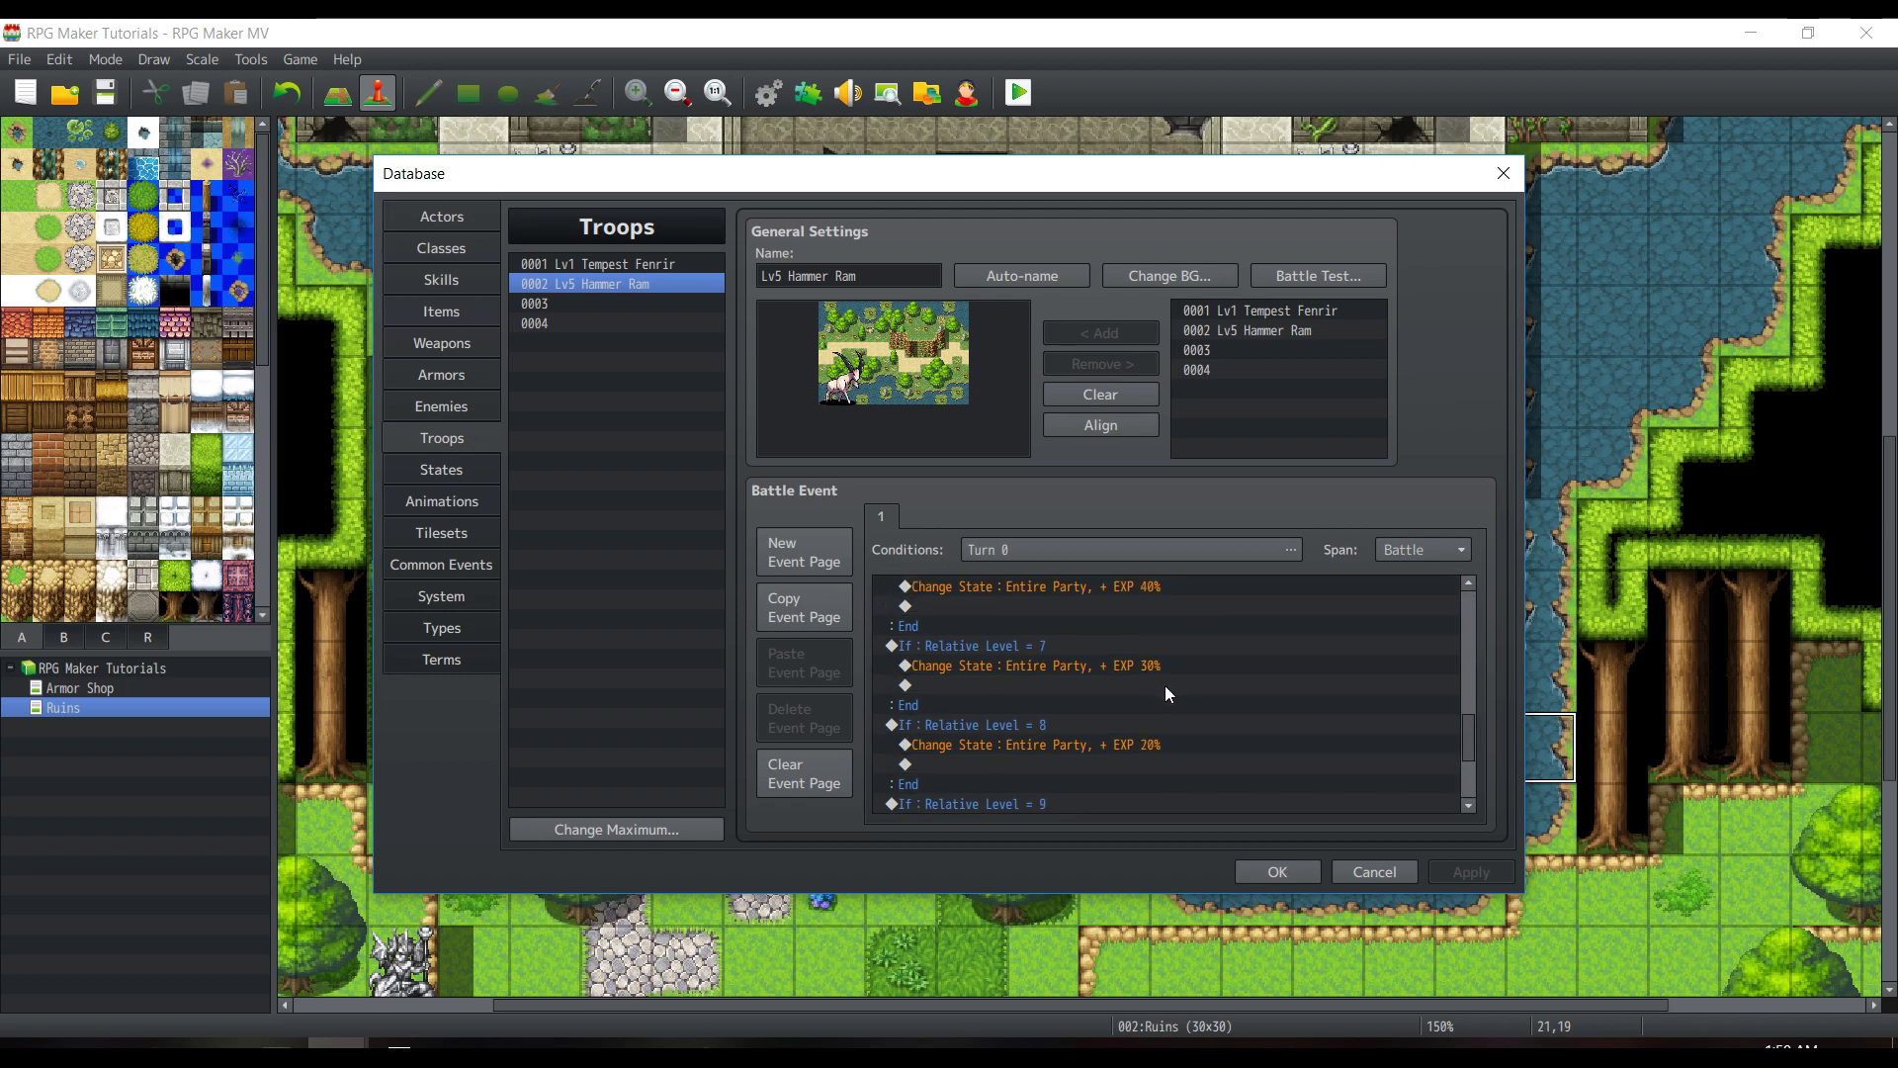
scroll(1164, 699, "down", 8)
scroll(1117, 716, "up", 10)
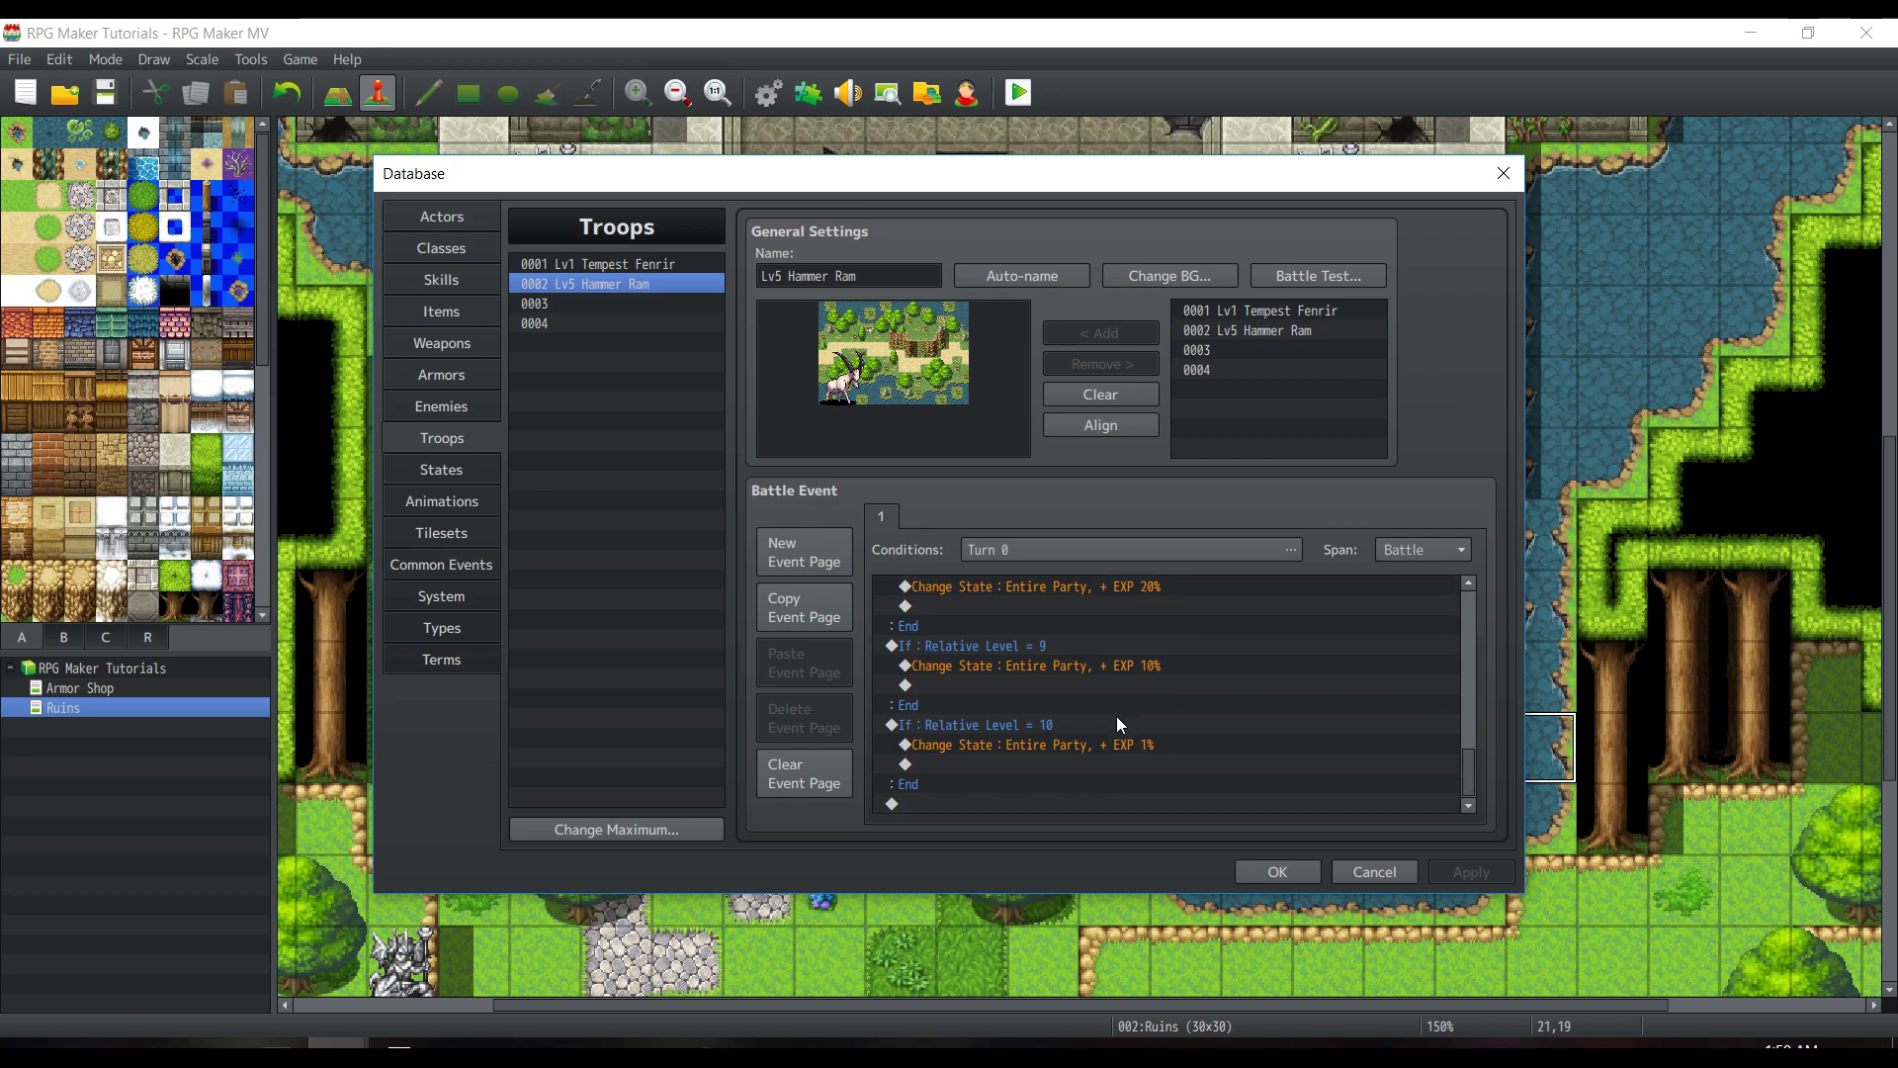
- Compare the Lv5 Hammer Ram event's two Relative Level variable commands with its Relative Level ≤ 0 branch
left_click(1069, 647)
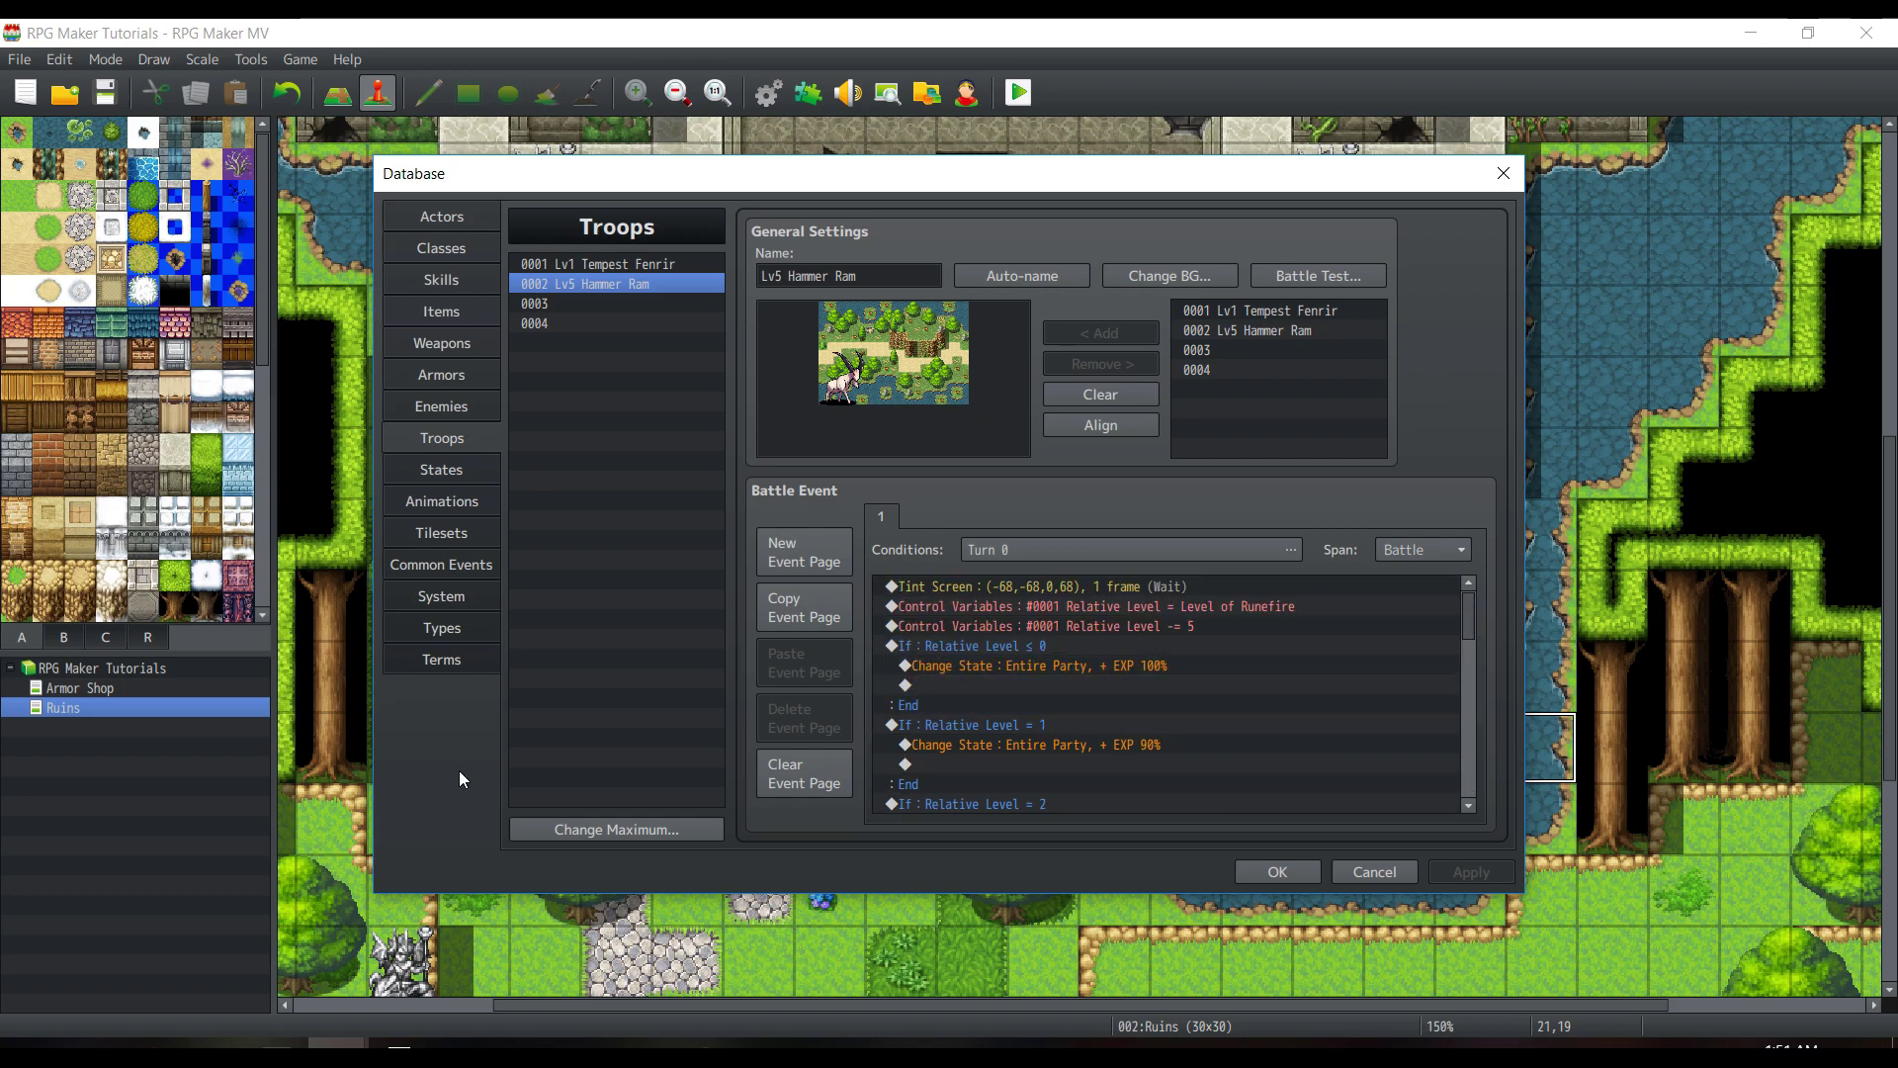
left_click(906, 626)
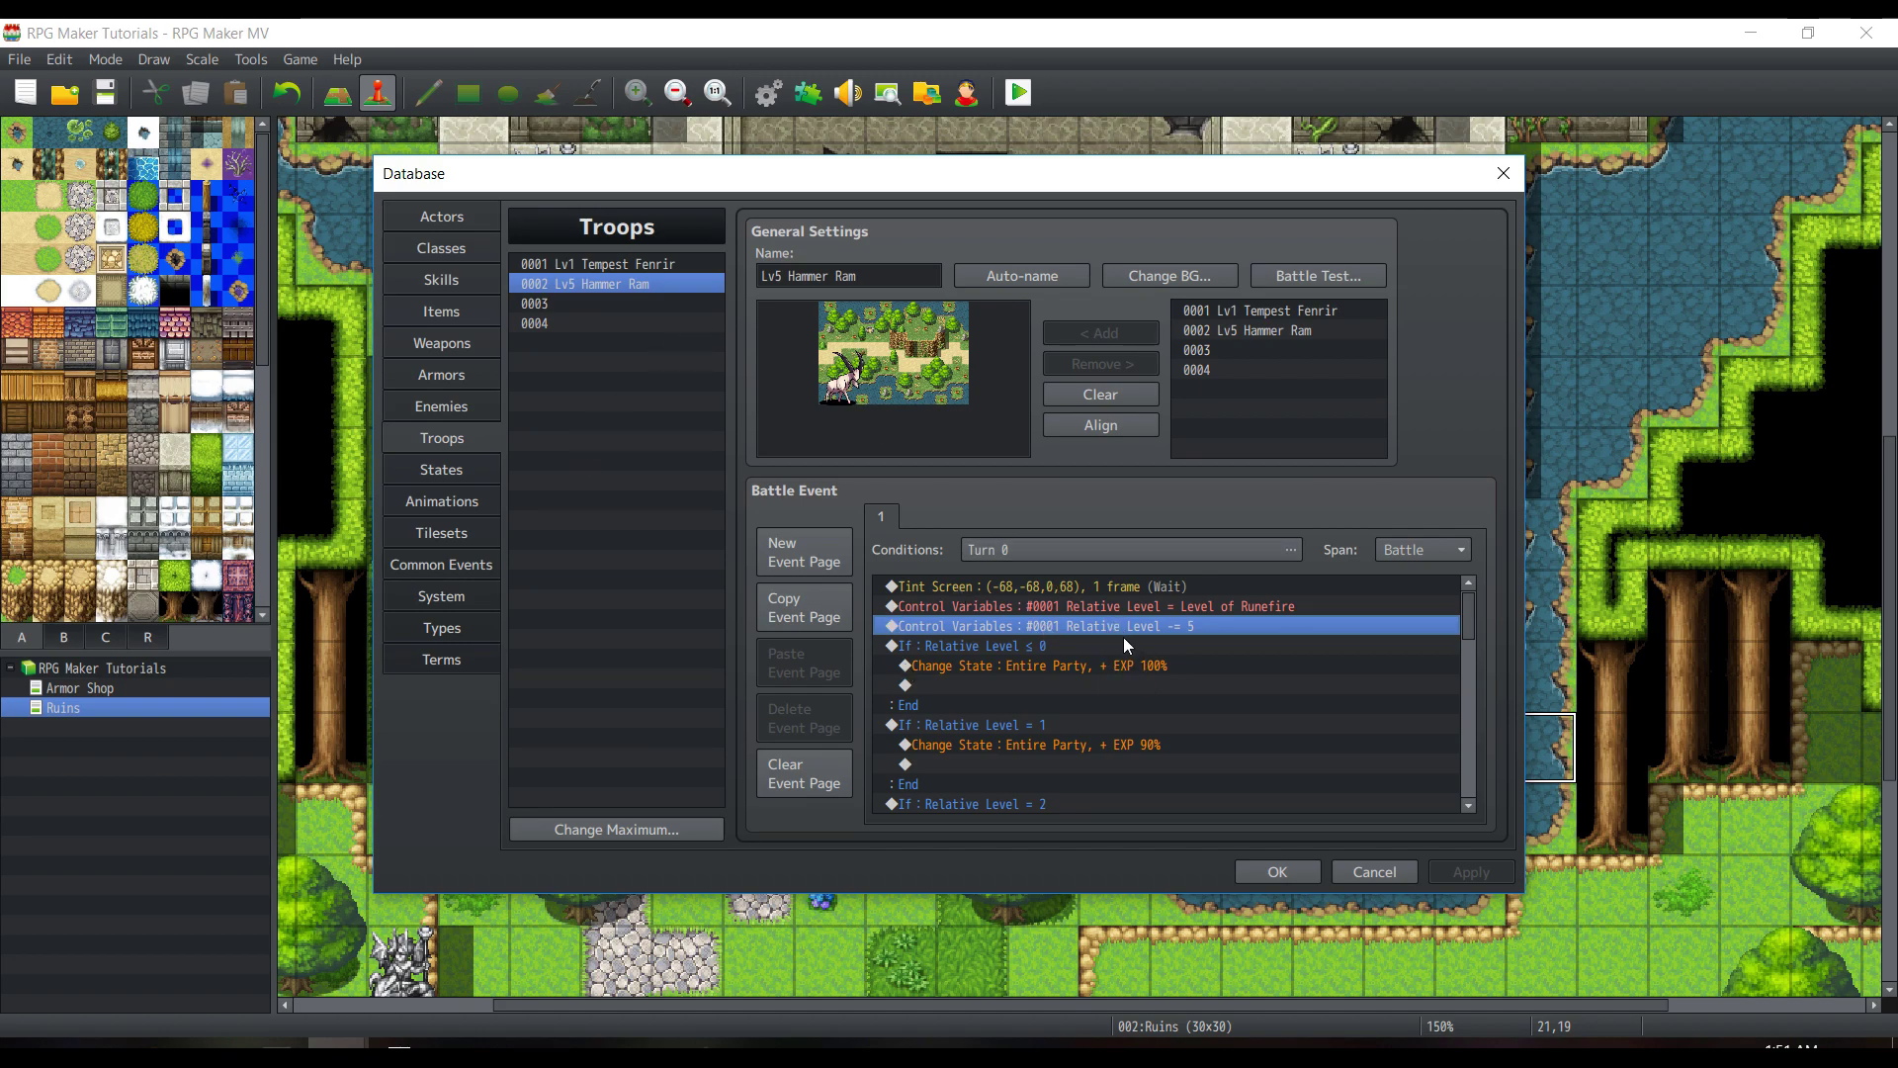
left_click_drag(1123, 636, 1091, 629)
key("Up")
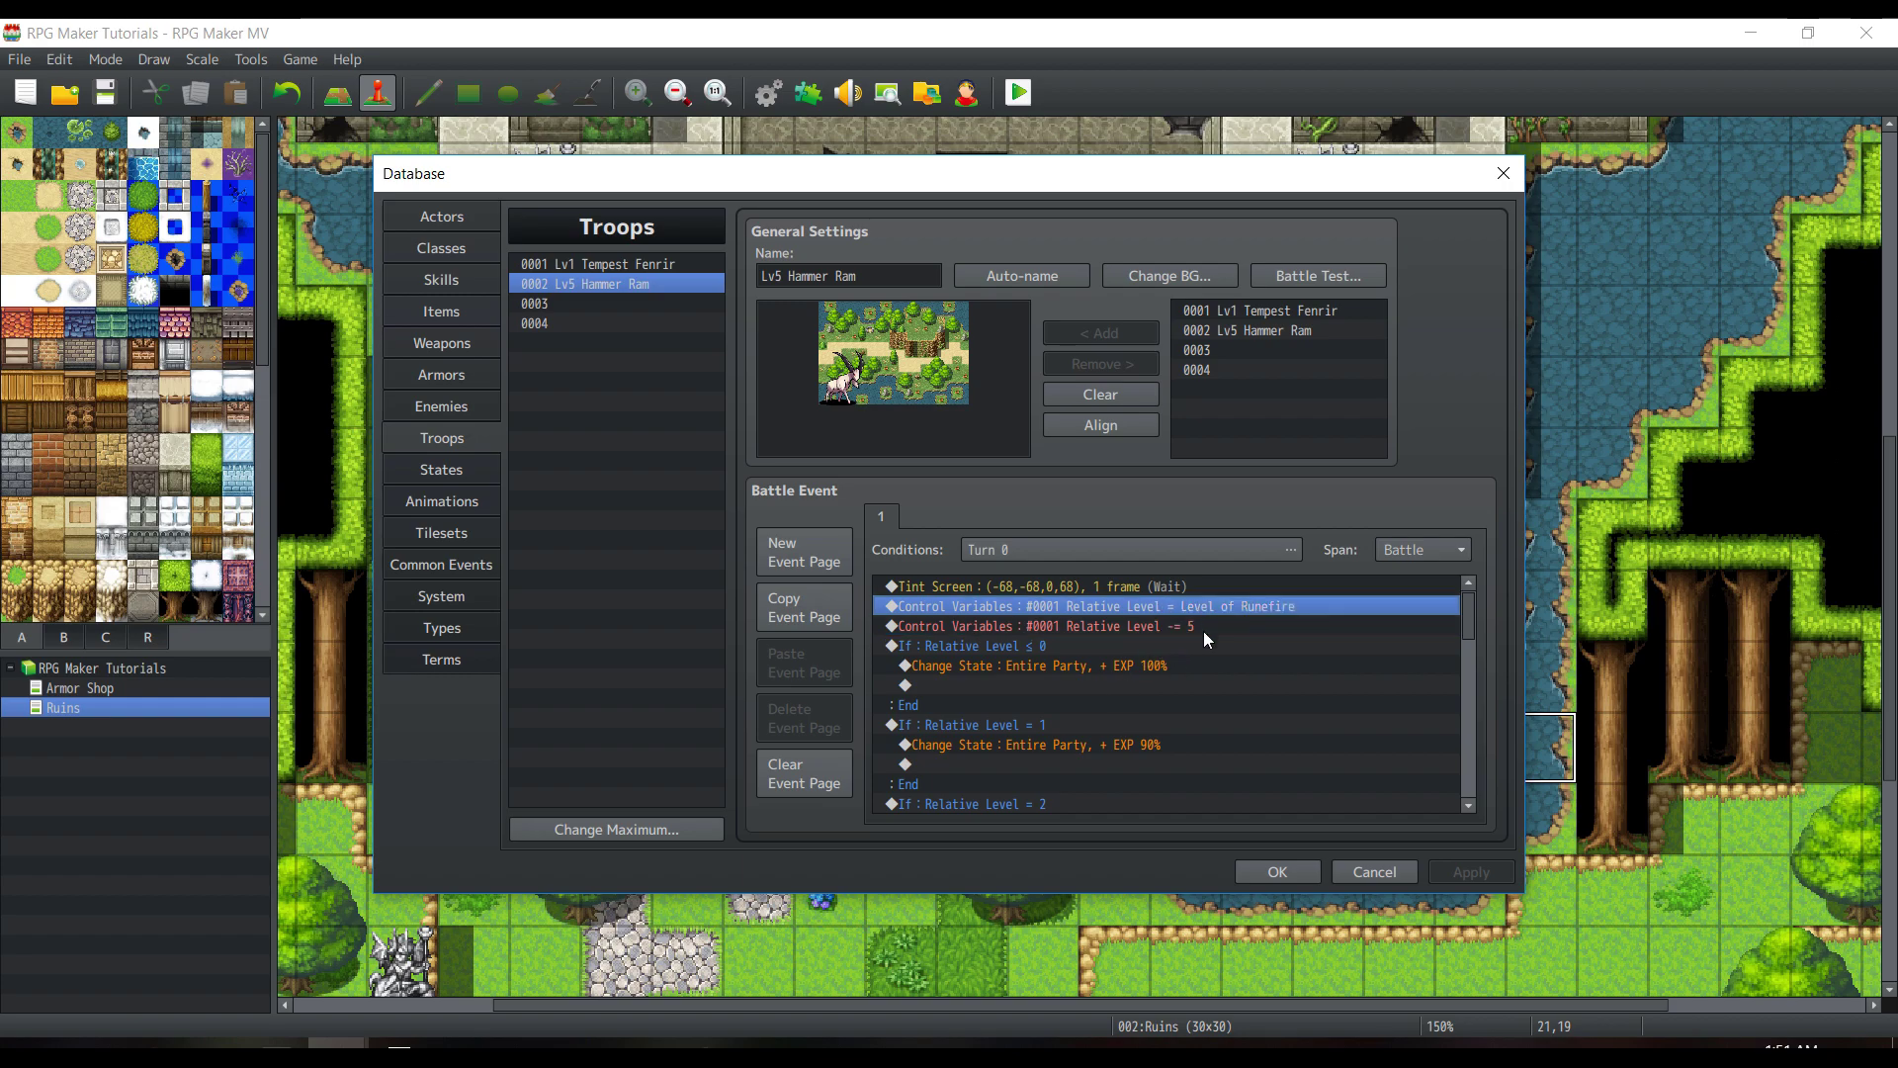
left_click(1123, 648)
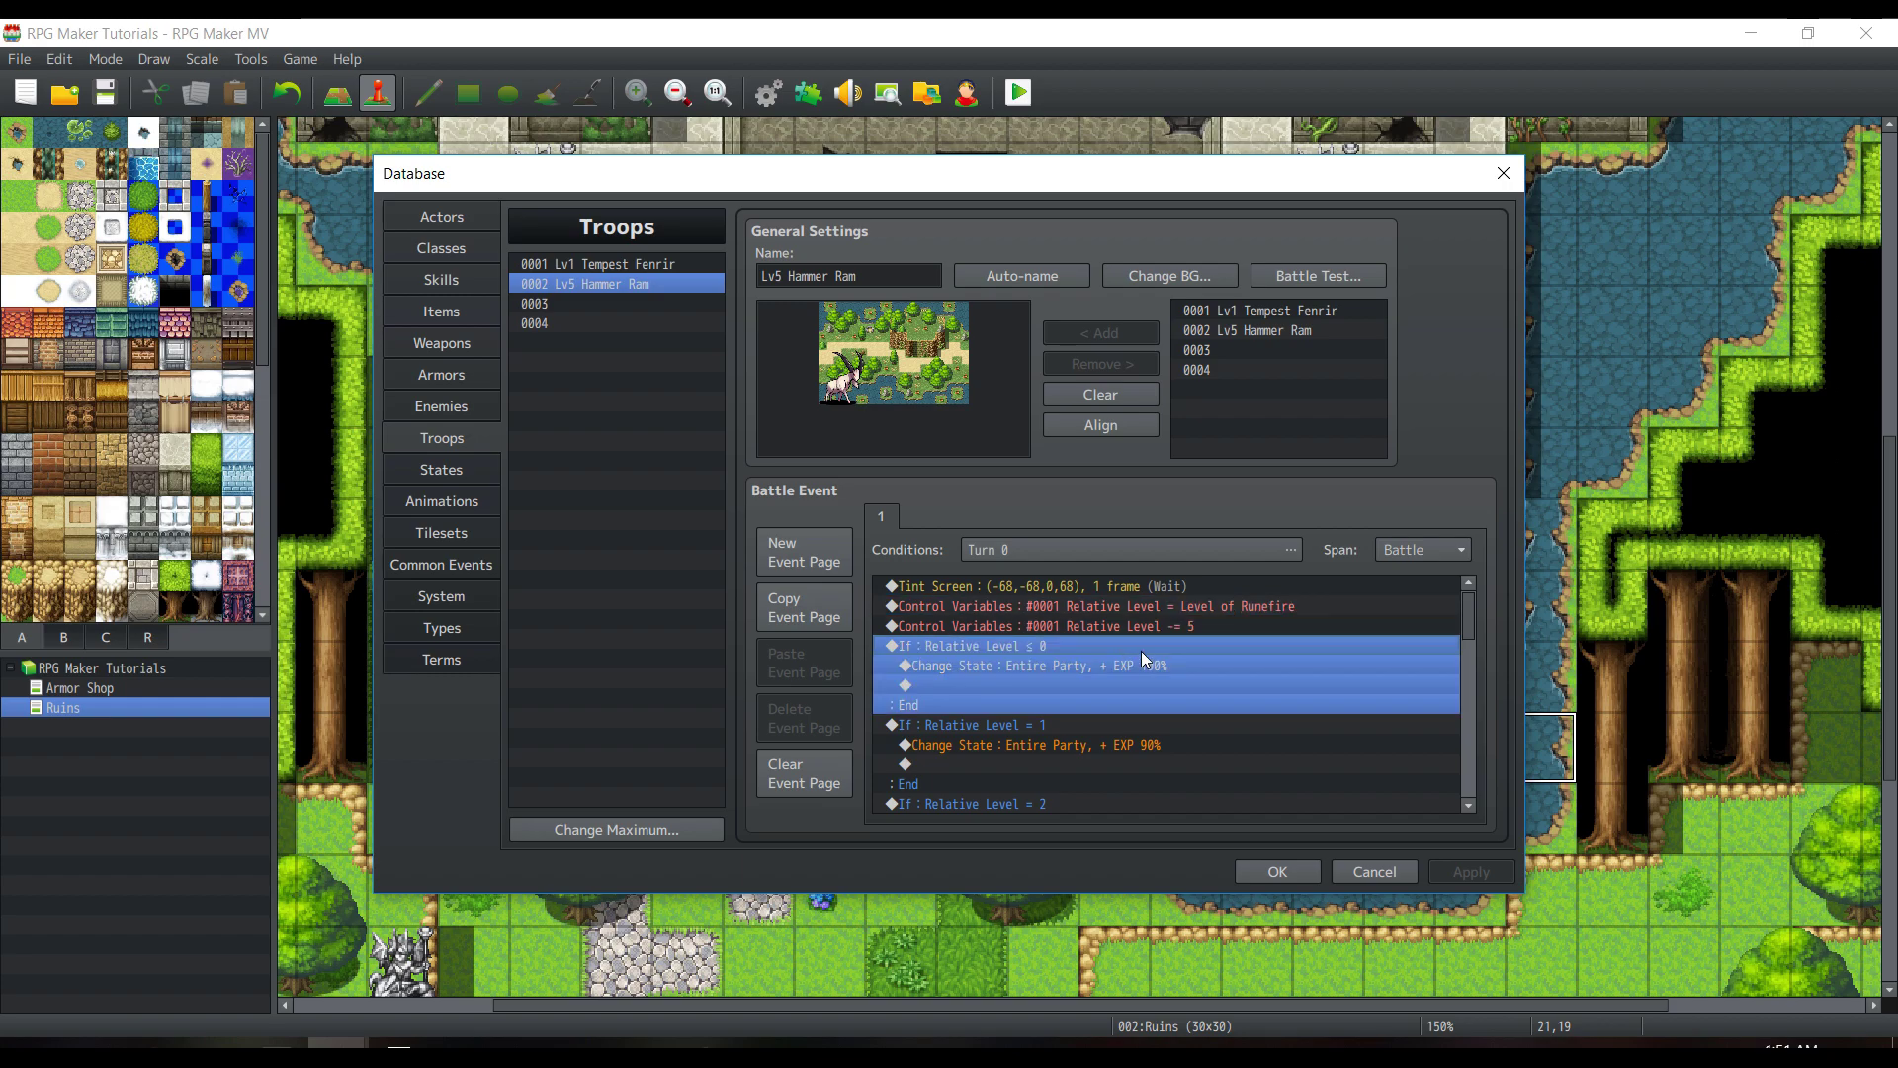
- Open the Lv1 Tempest Fenrir troop and review the Relative Level branches in its battle event
left_click(692, 265)
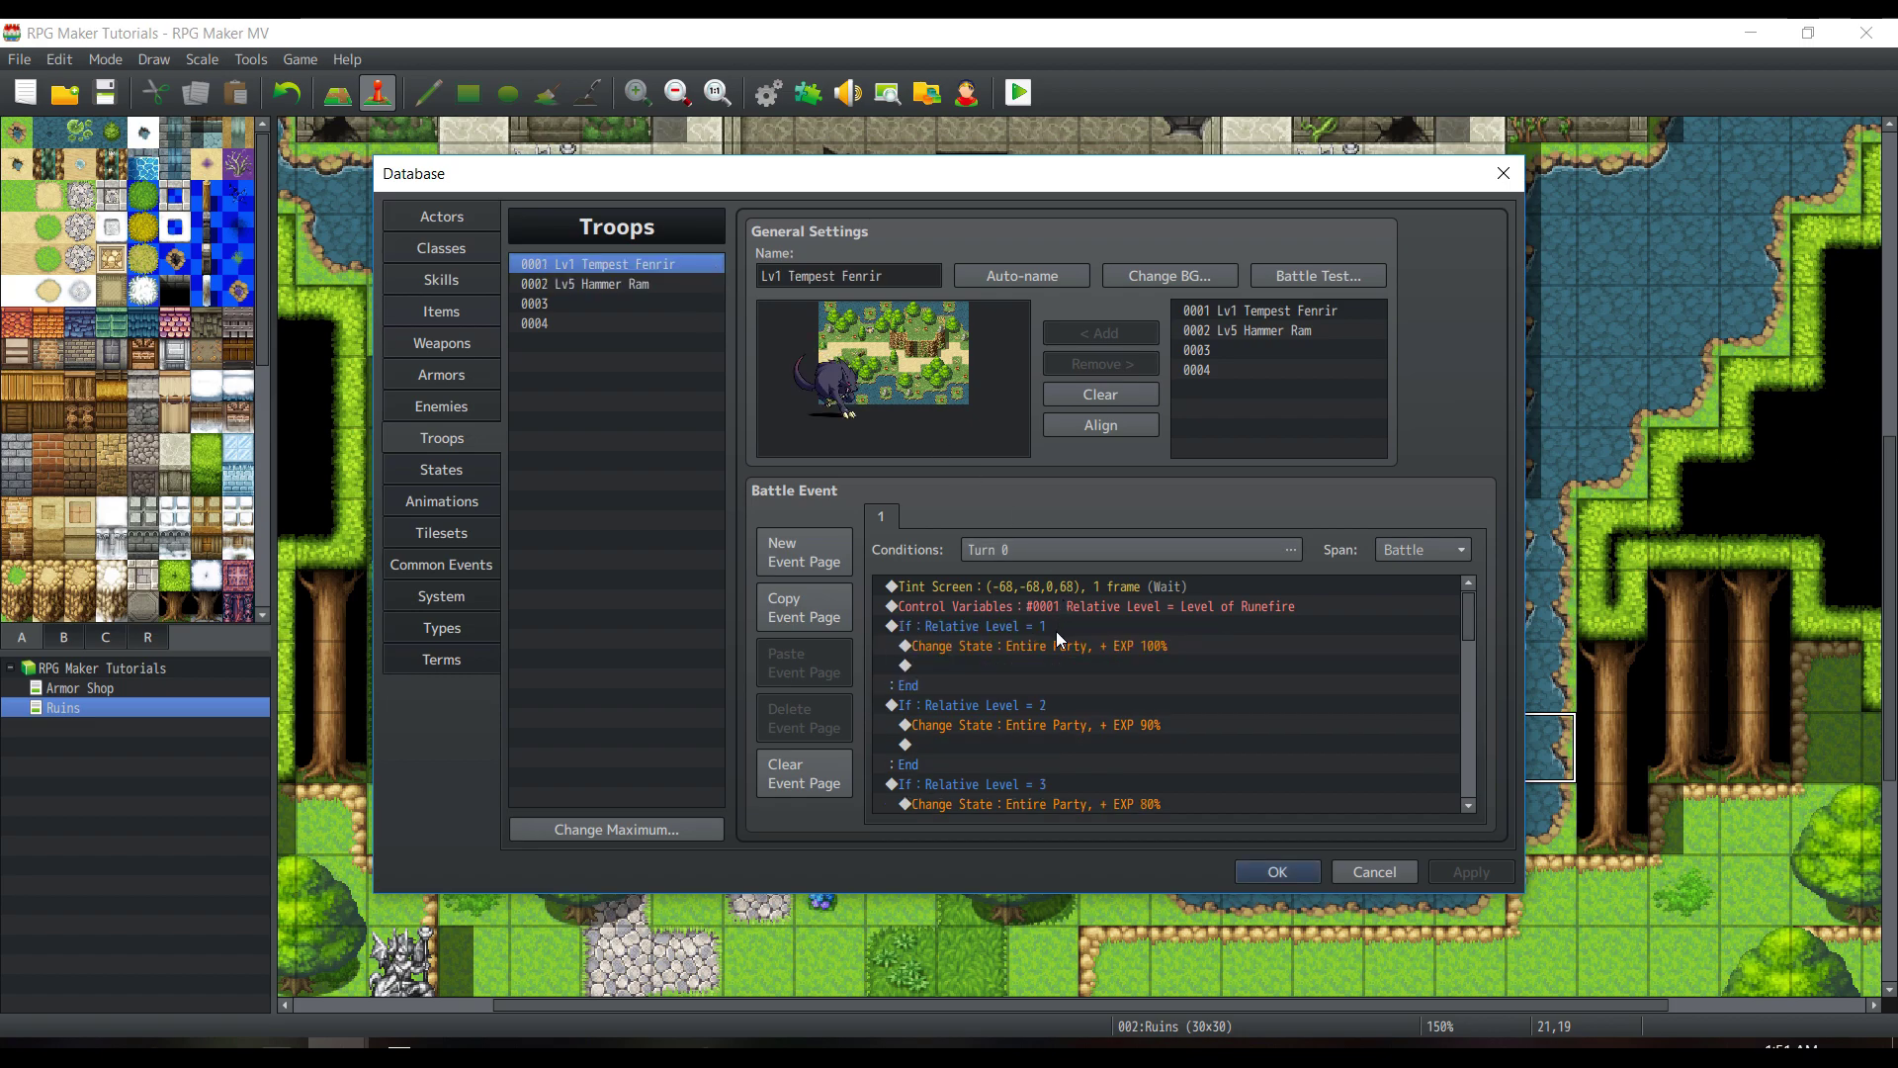
left_click(1119, 690)
scroll(1106, 698, "down", 2)
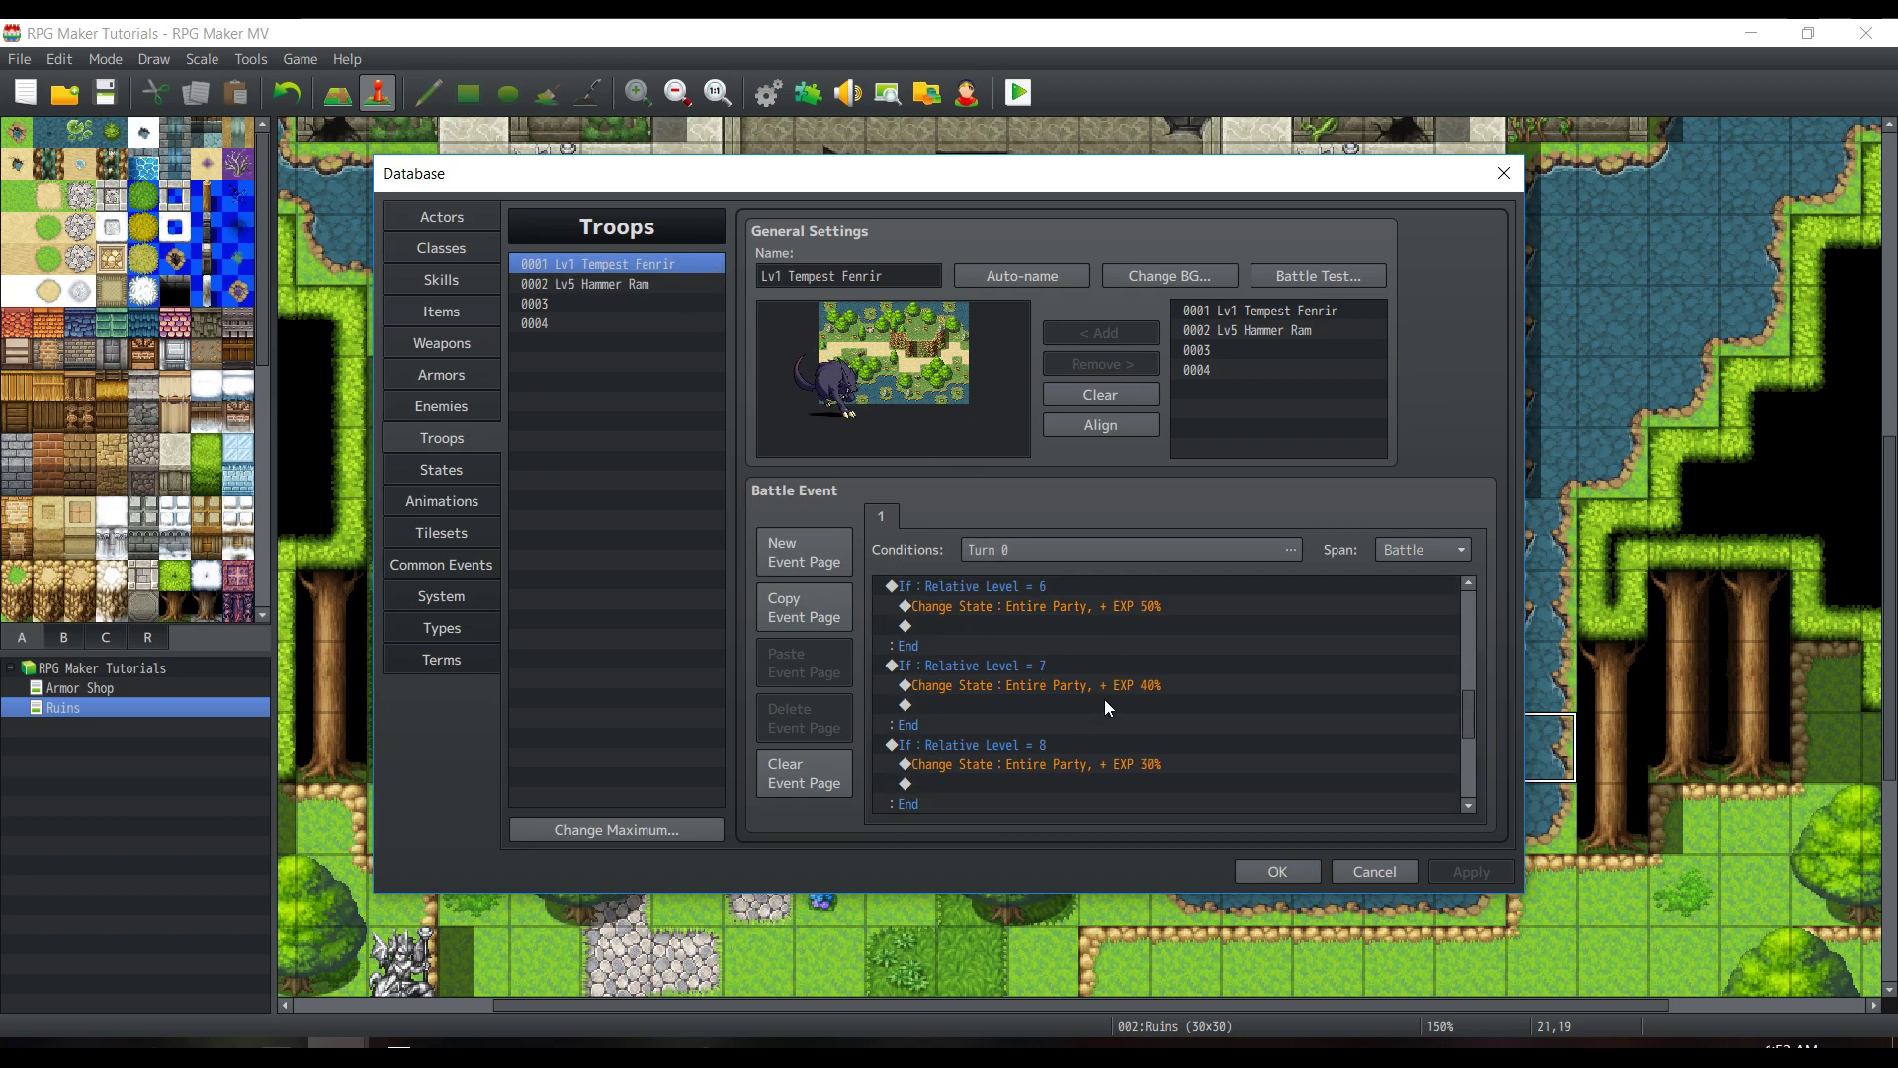
scroll(1112, 692, "up", 3)
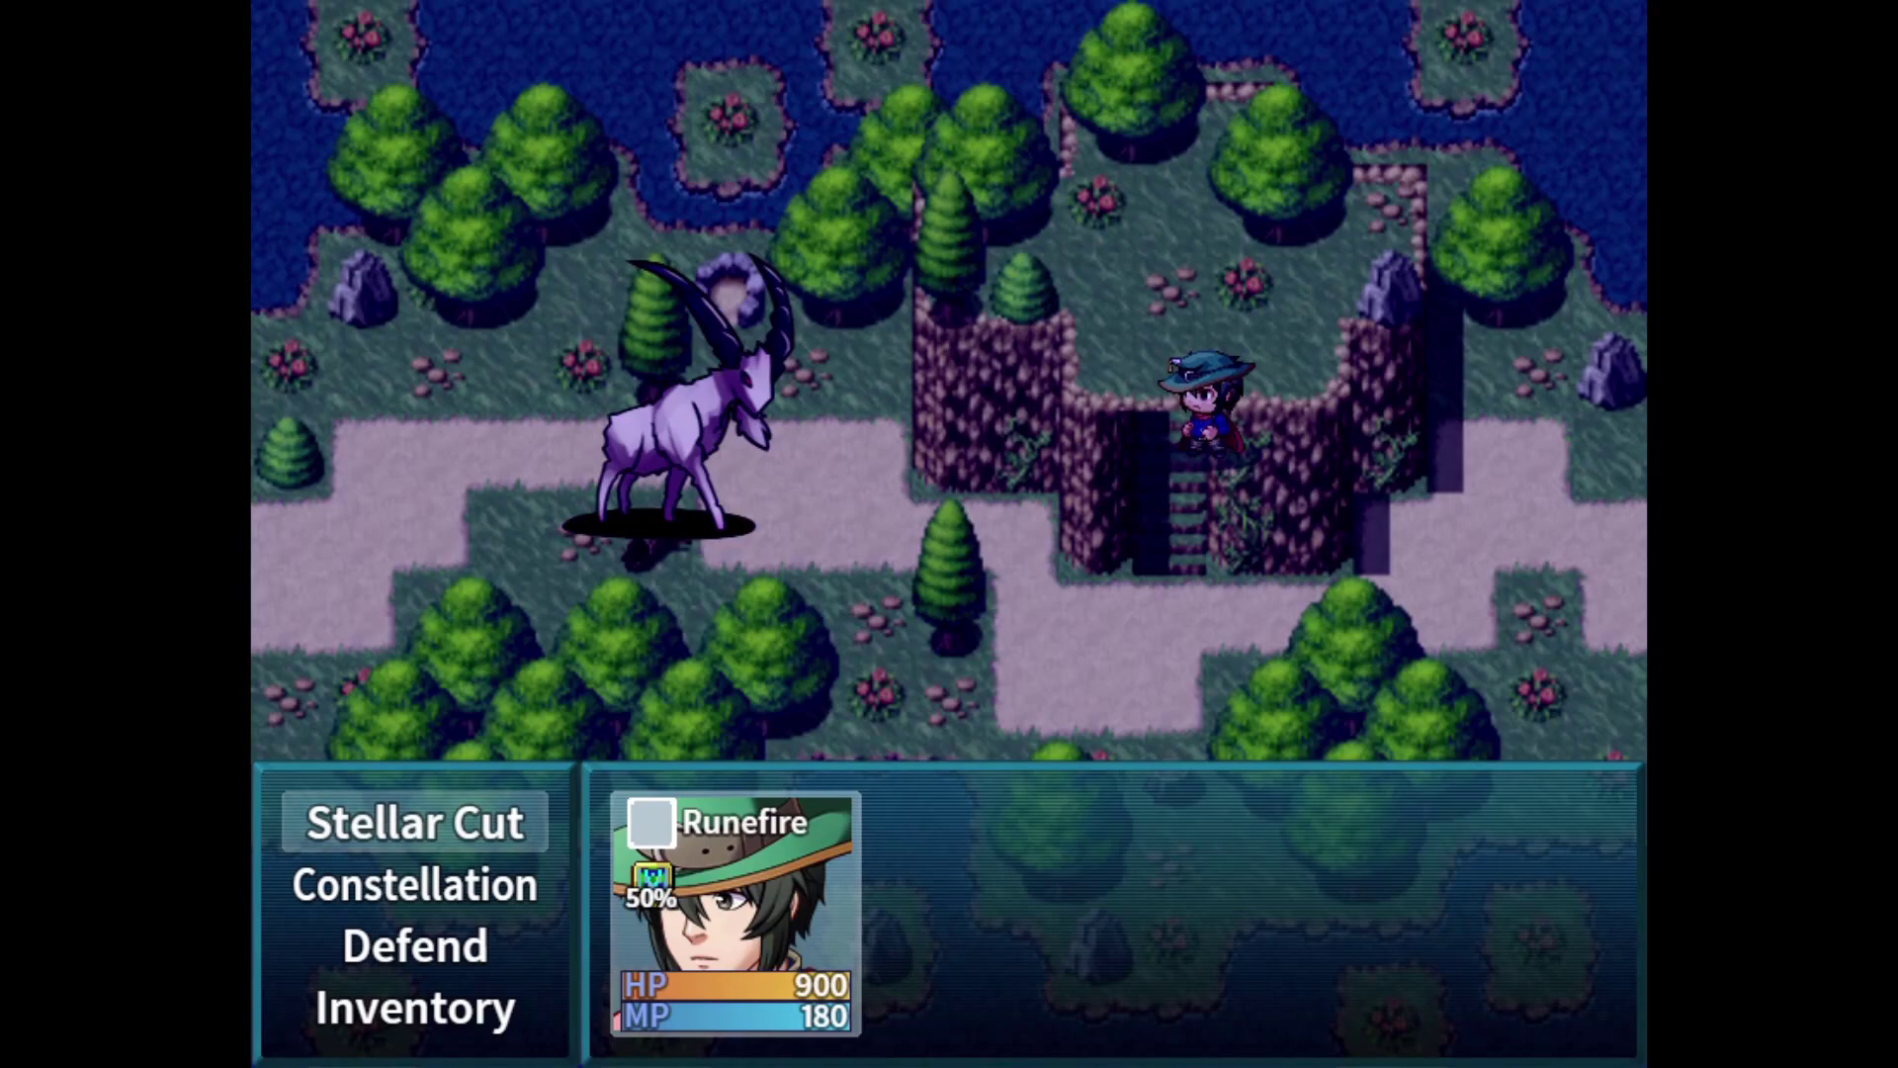
key("Down")
key("Down")
key("Up")
key("Up")
key("Down")
key("Down")
key("Up")
key("Up")
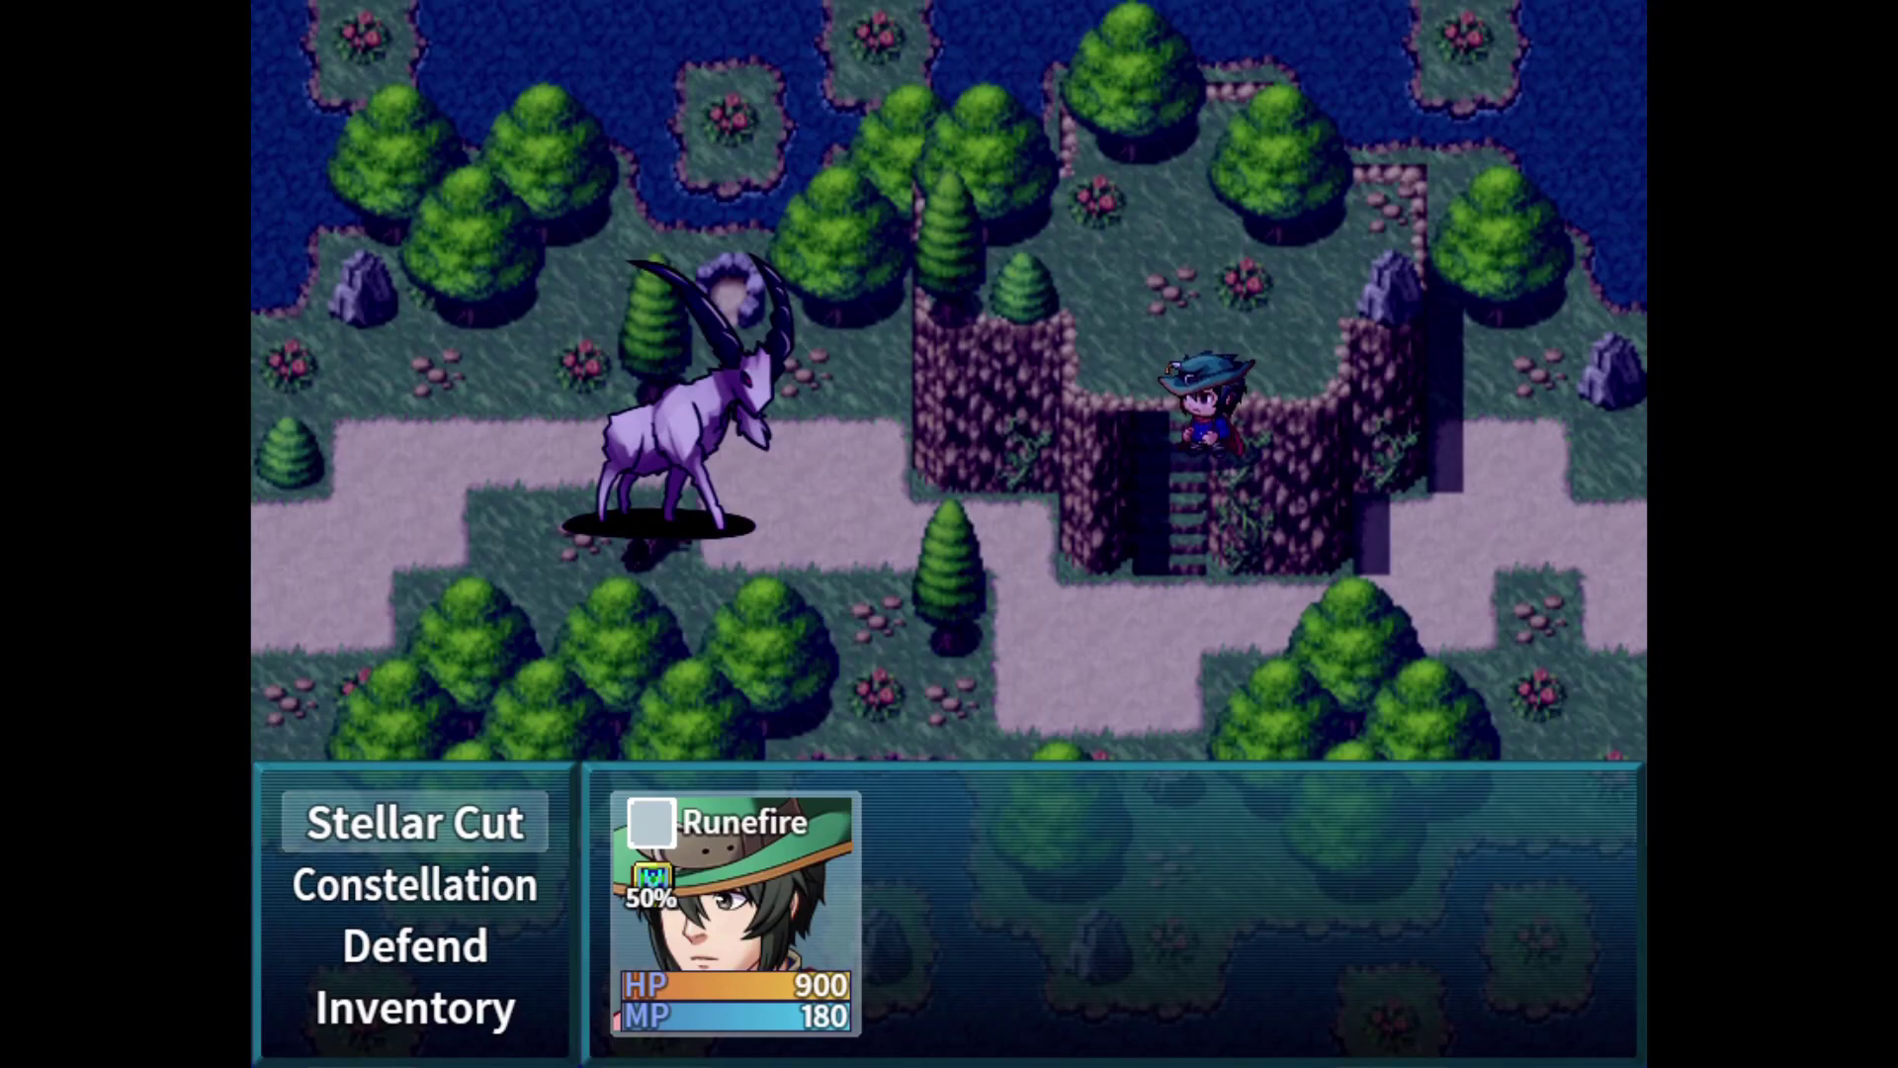
- In the battle with the EXP 50% state, use Constellation's Astral Waltz on the Hammer Ram
key("Down")
key("Return")
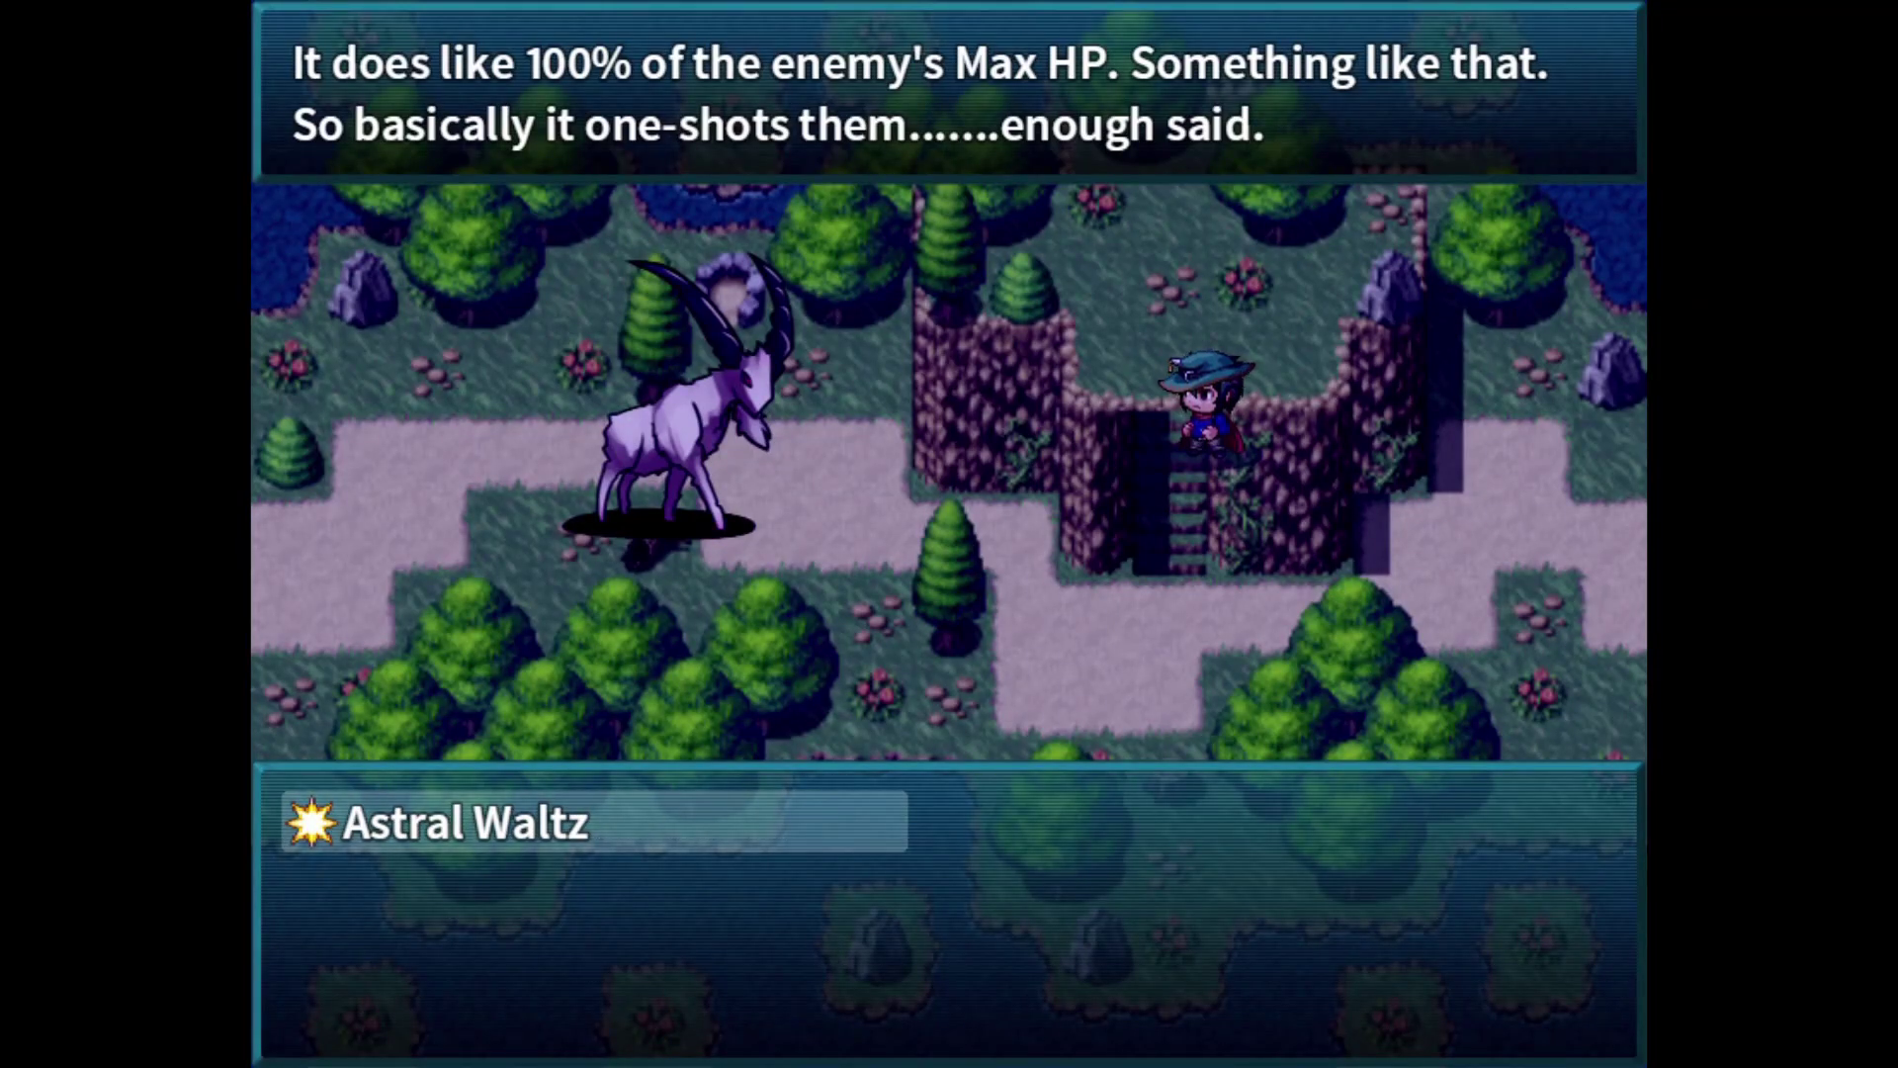
key("Escape")
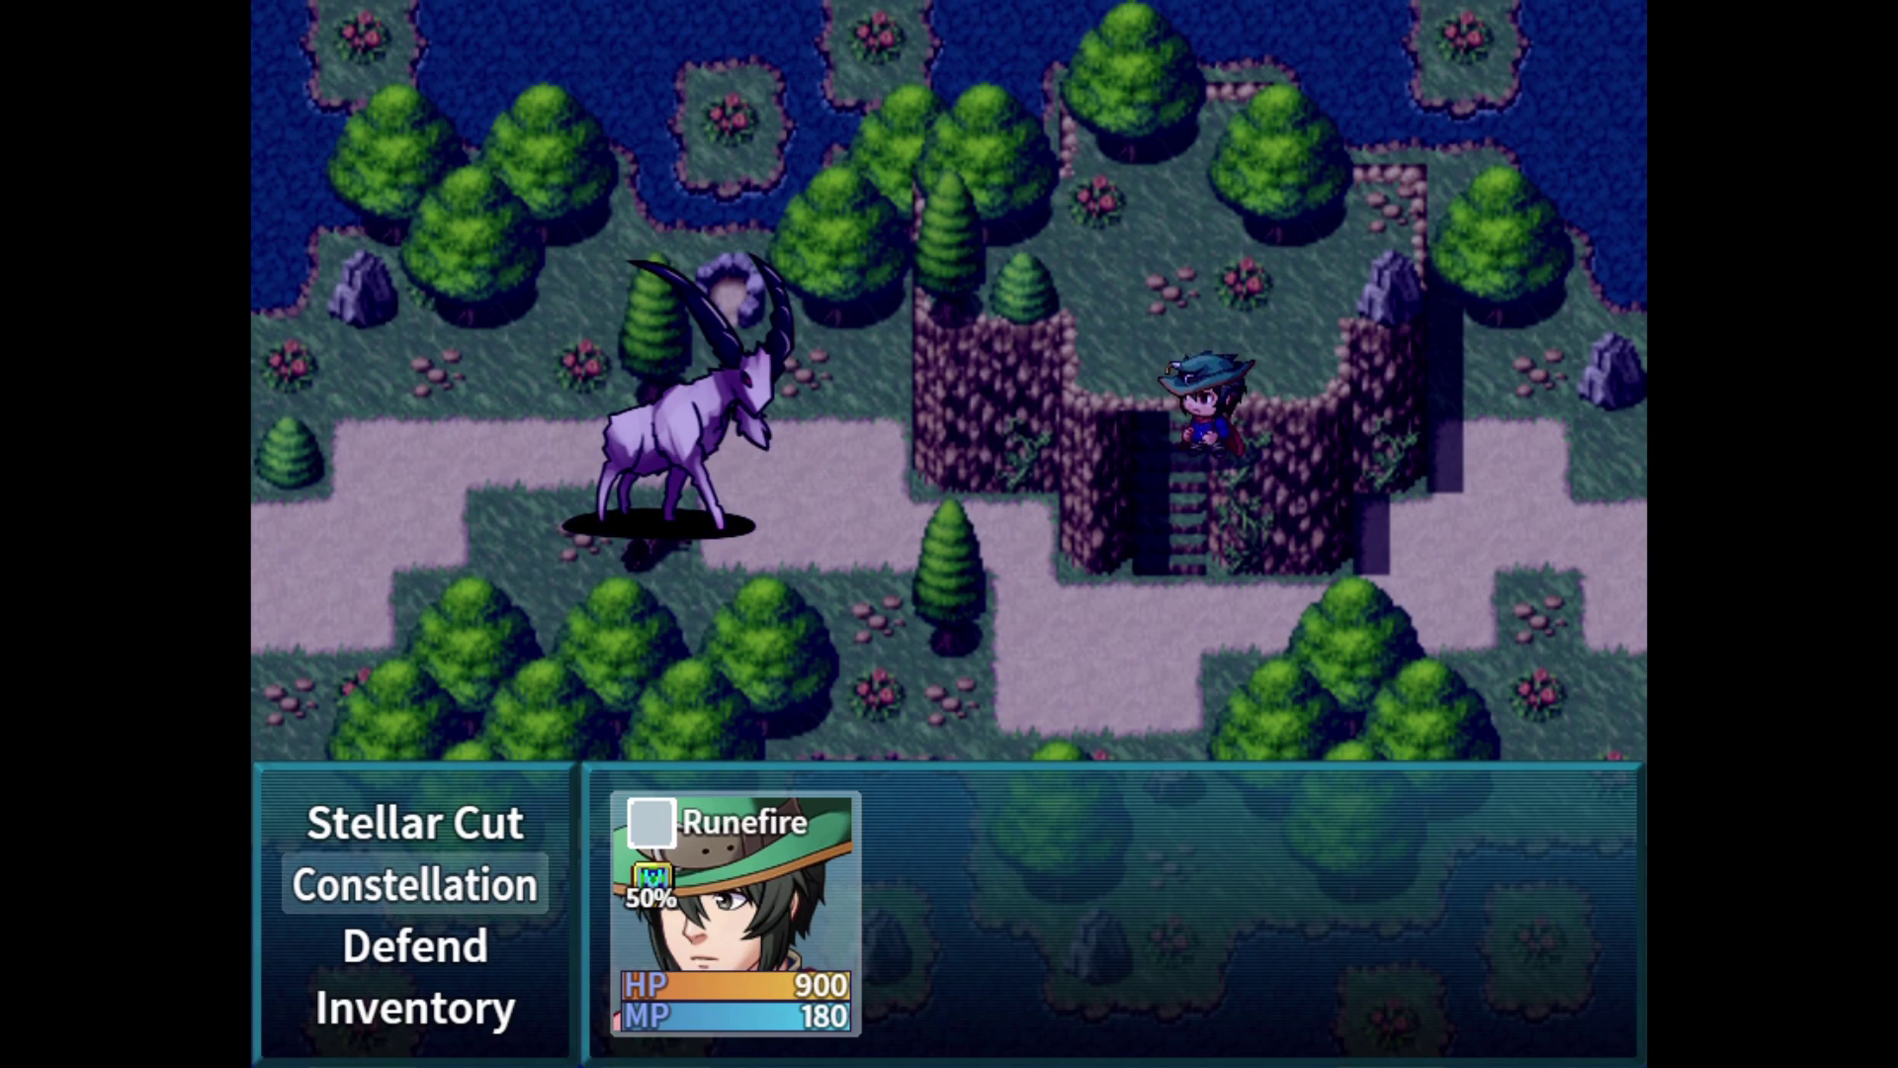
key("Return")
key("Return")
key("Return")
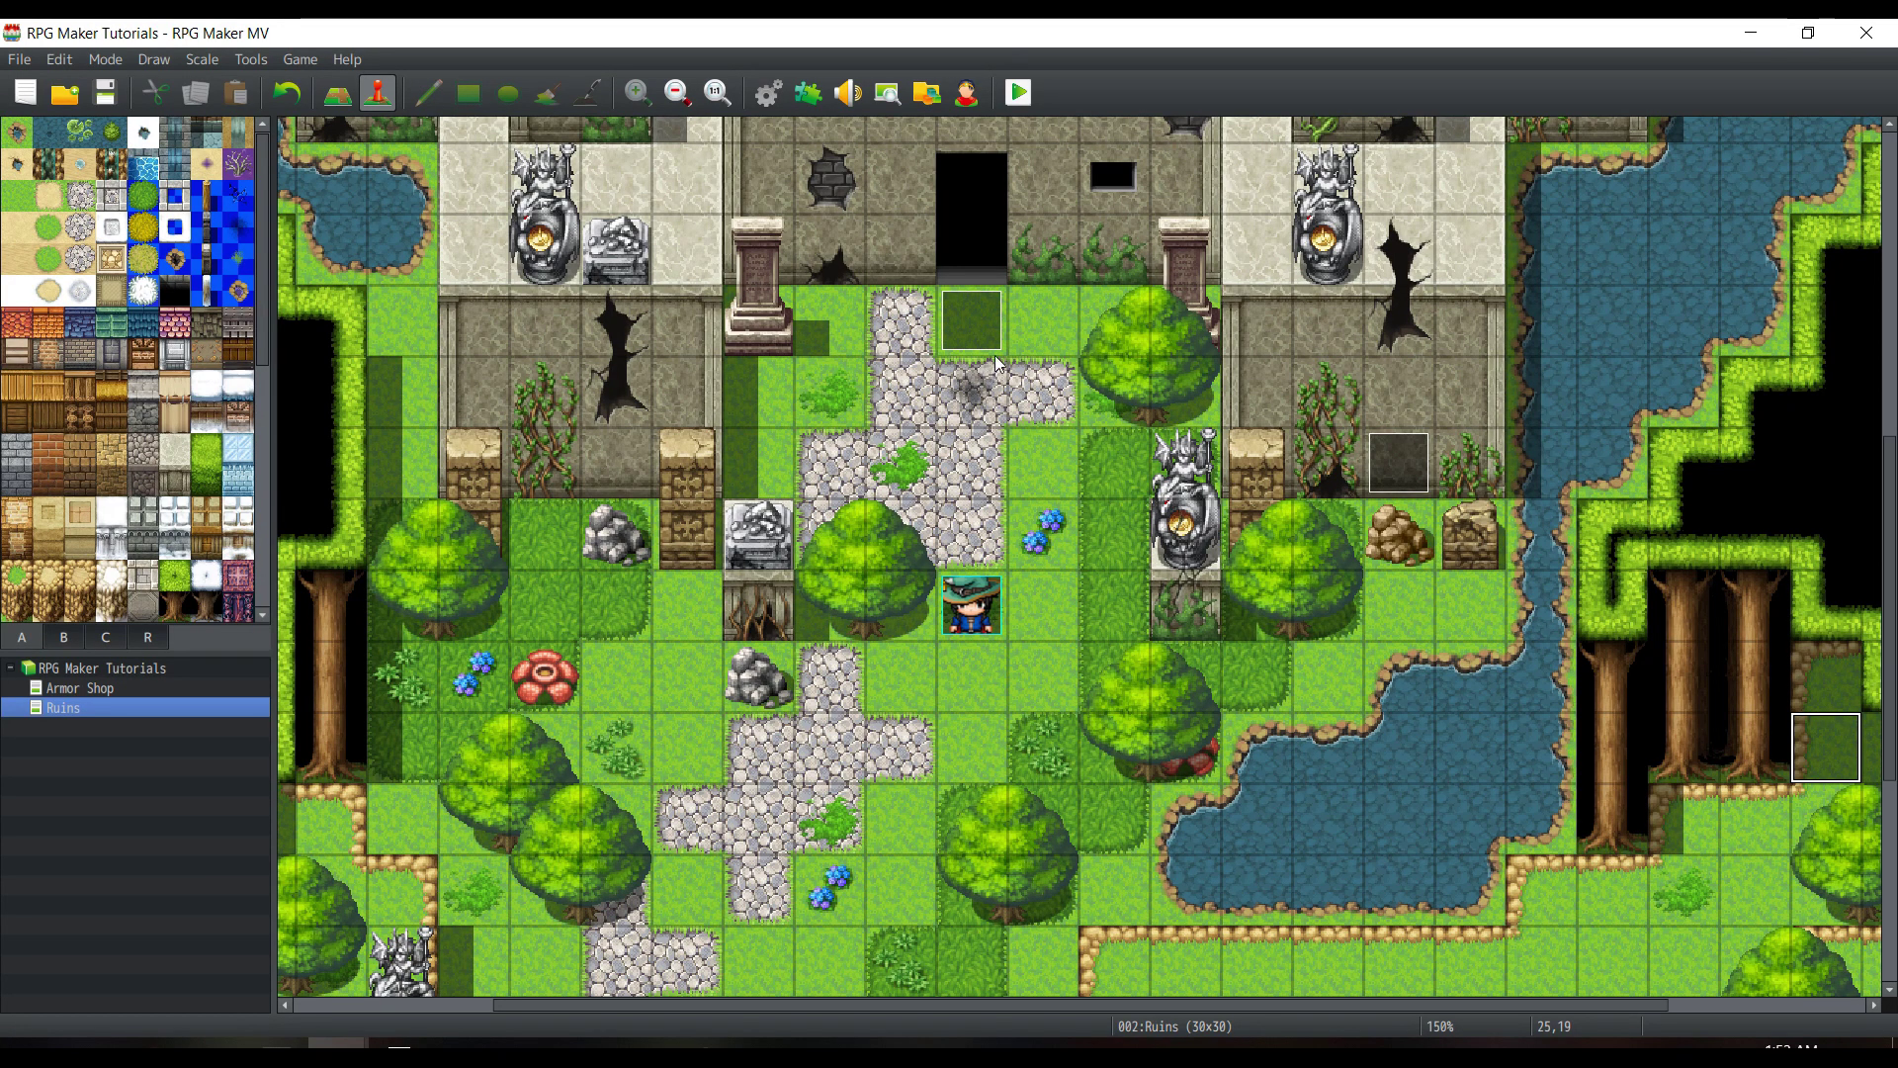
- Inspect the Battle Processing command in event EV006 in front of the ruins doorway, and close the event
double_click(985, 316)
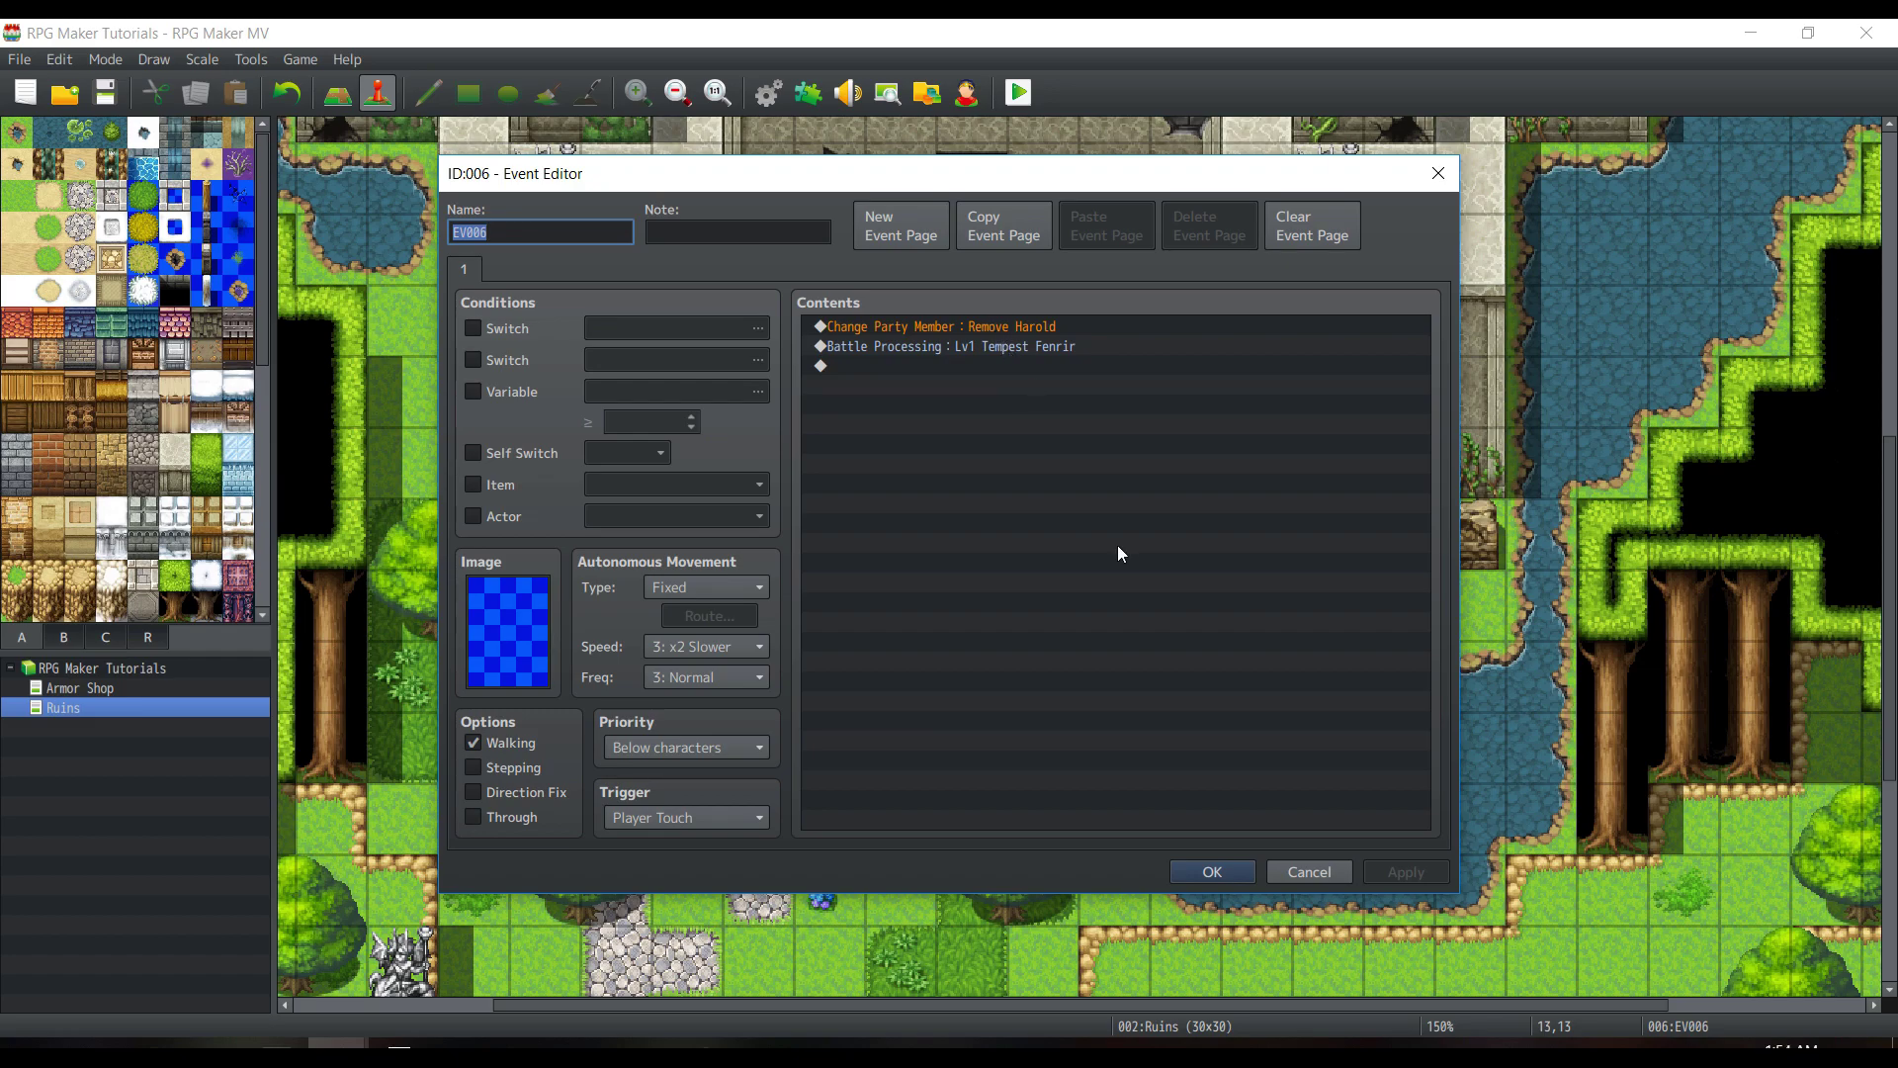
left_click(1068, 349)
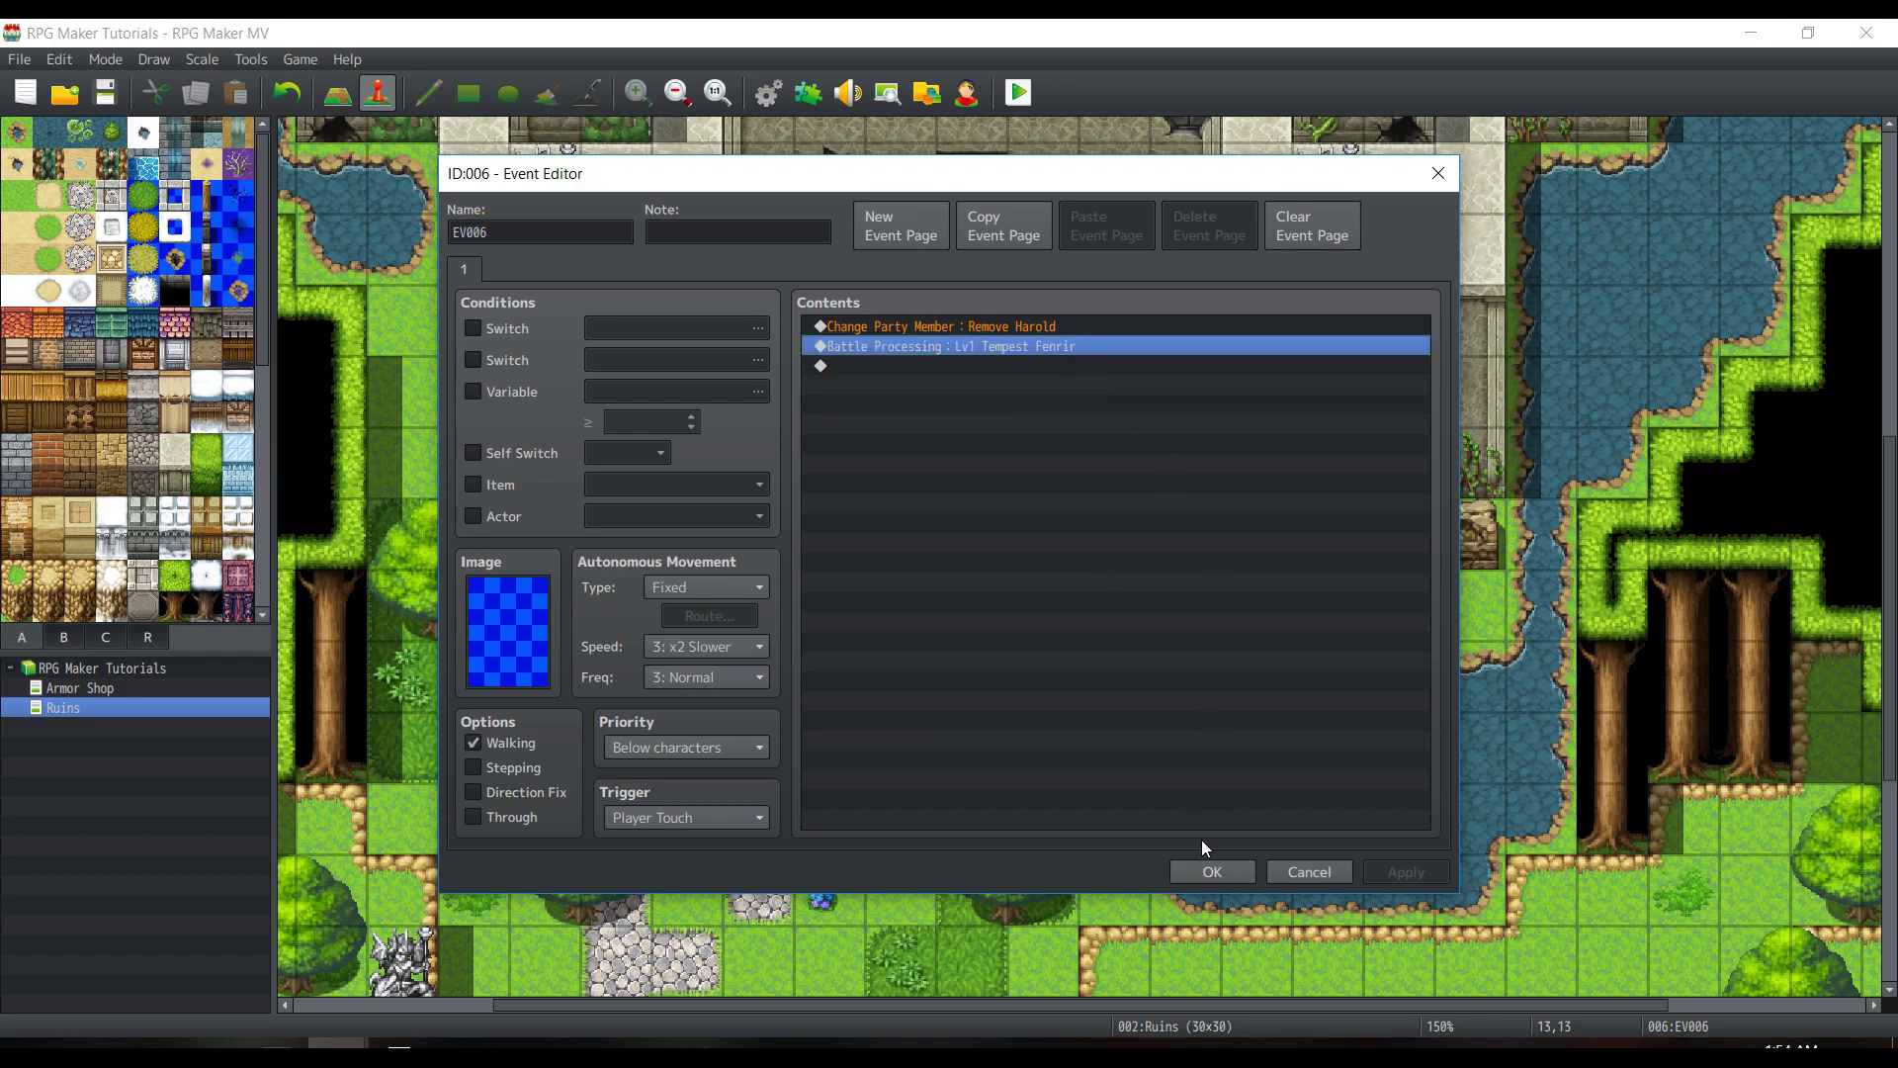
left_click(1230, 872)
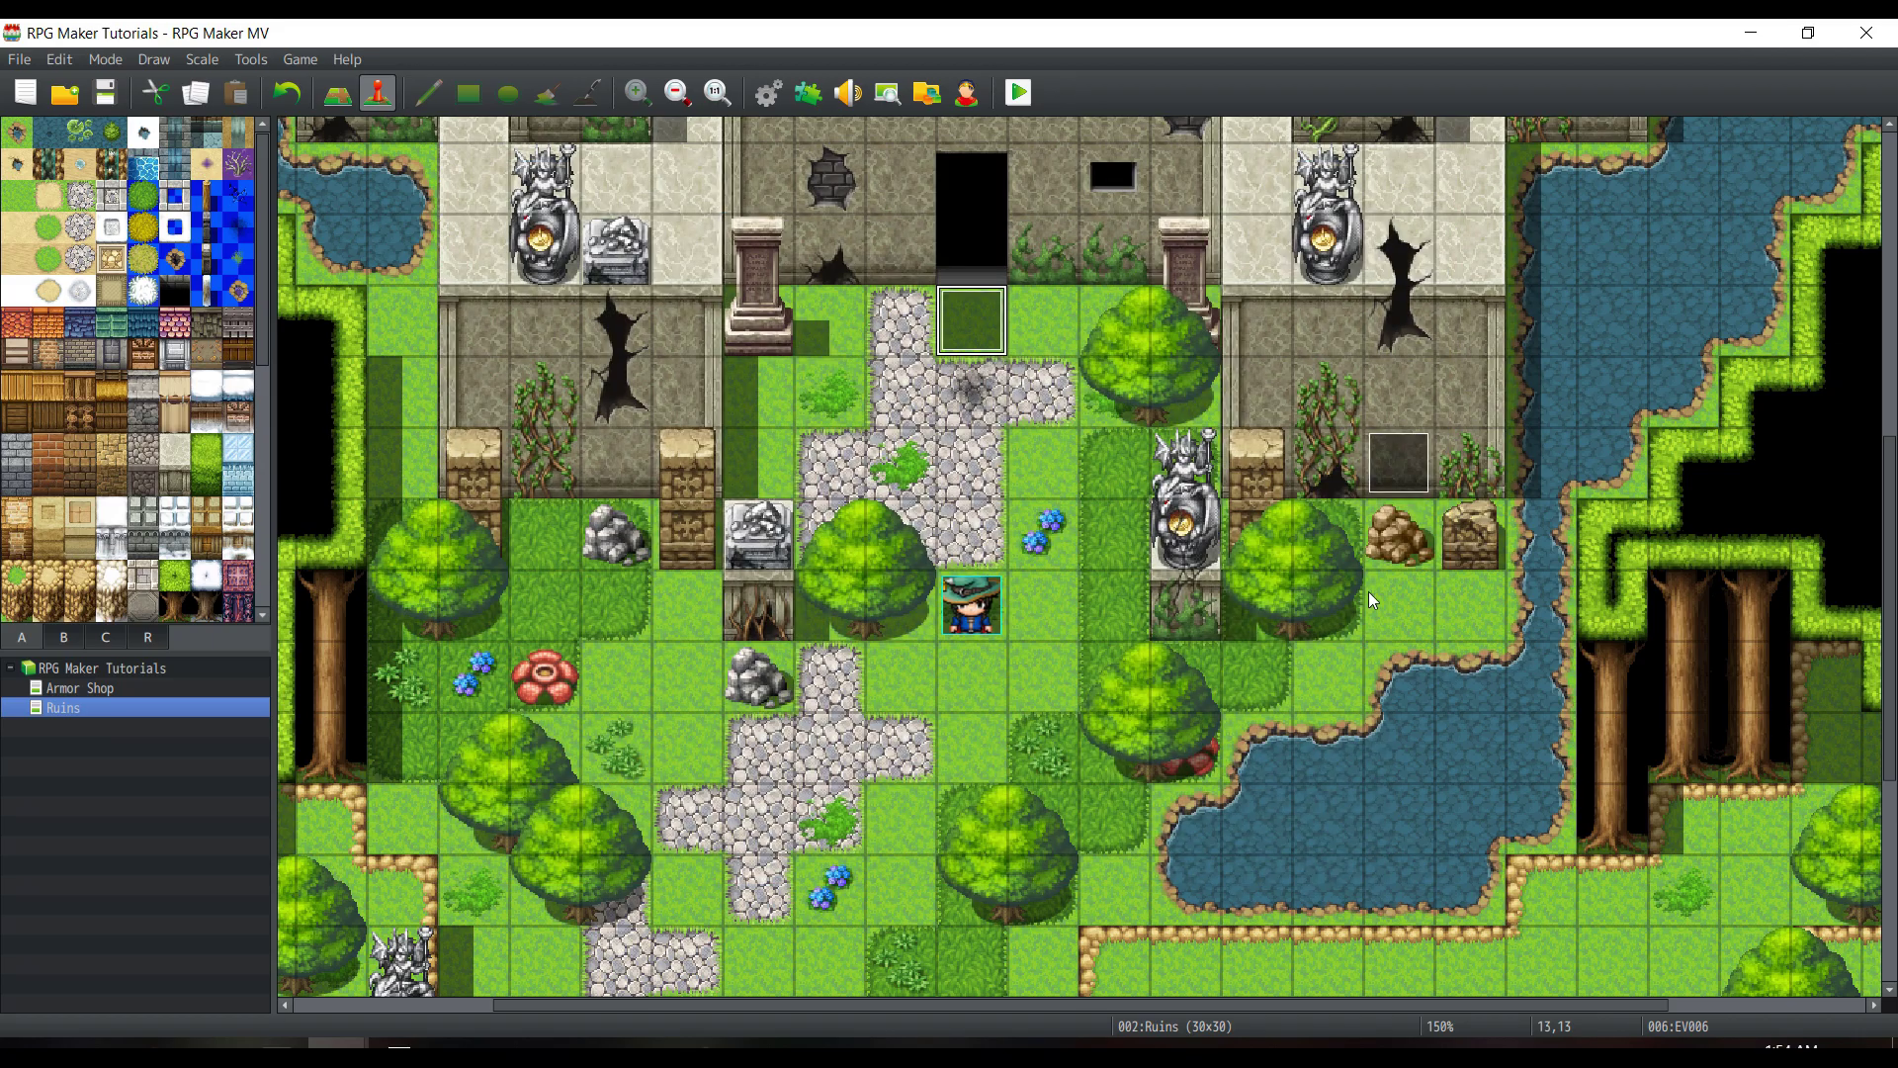
- Examine the parallel event EV007 and its commands removing the EXP 100% through EXP 1% states from the entire party, and close it
double_click(1400, 472)
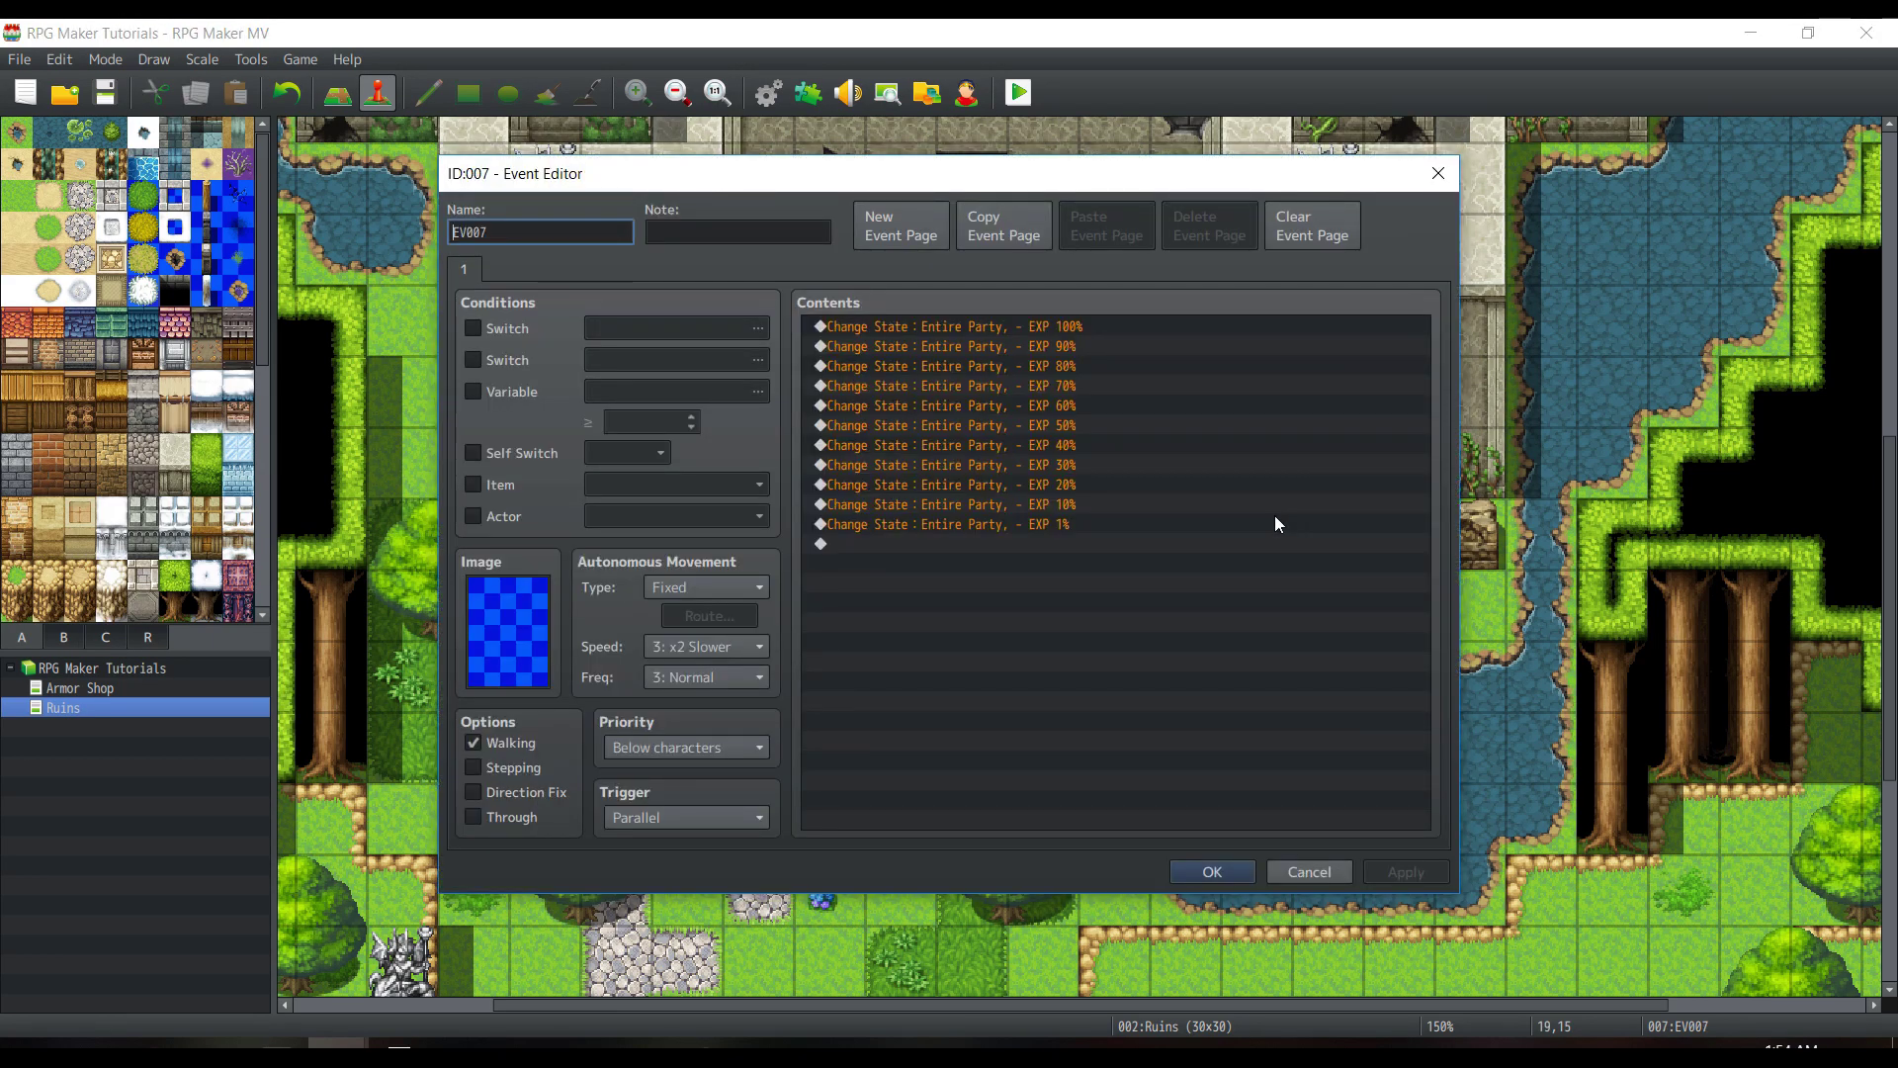
left_click(1054, 345)
left_click(999, 524)
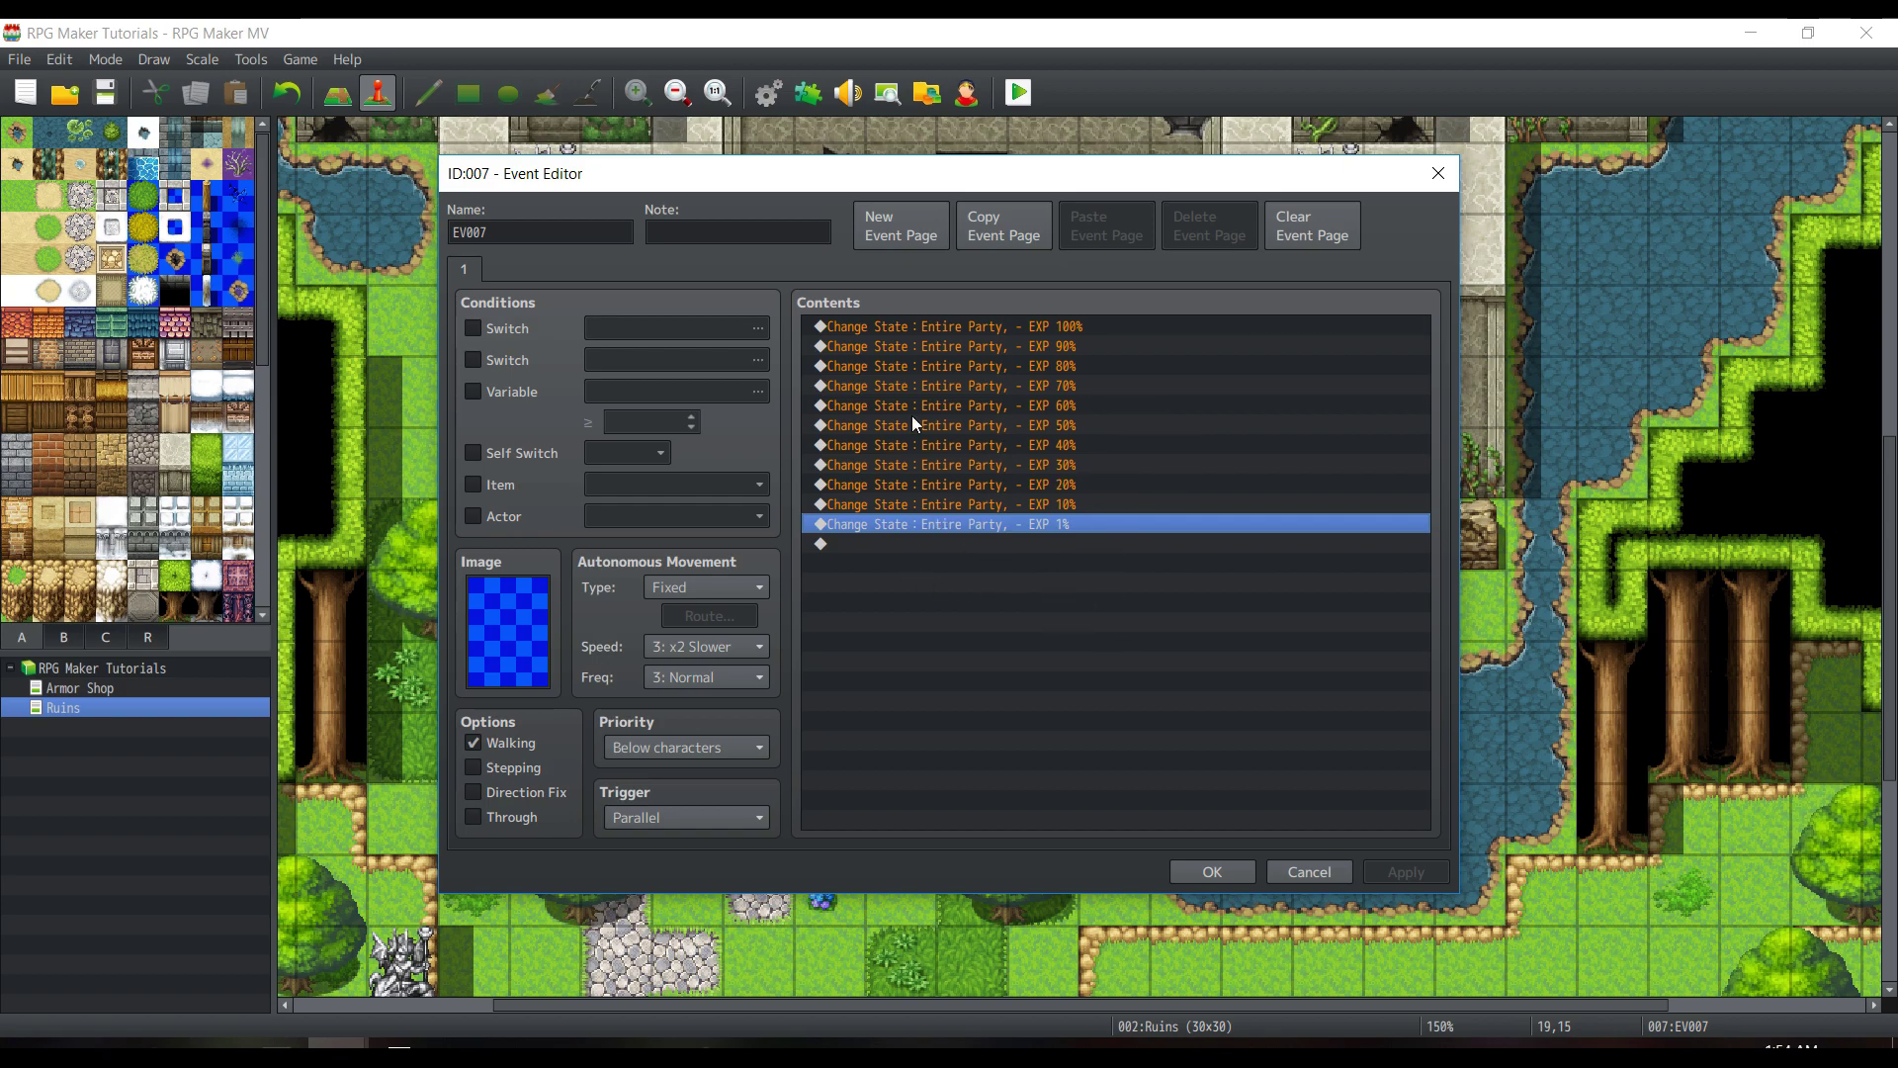
left_click(1105, 484)
left_click(1212, 871)
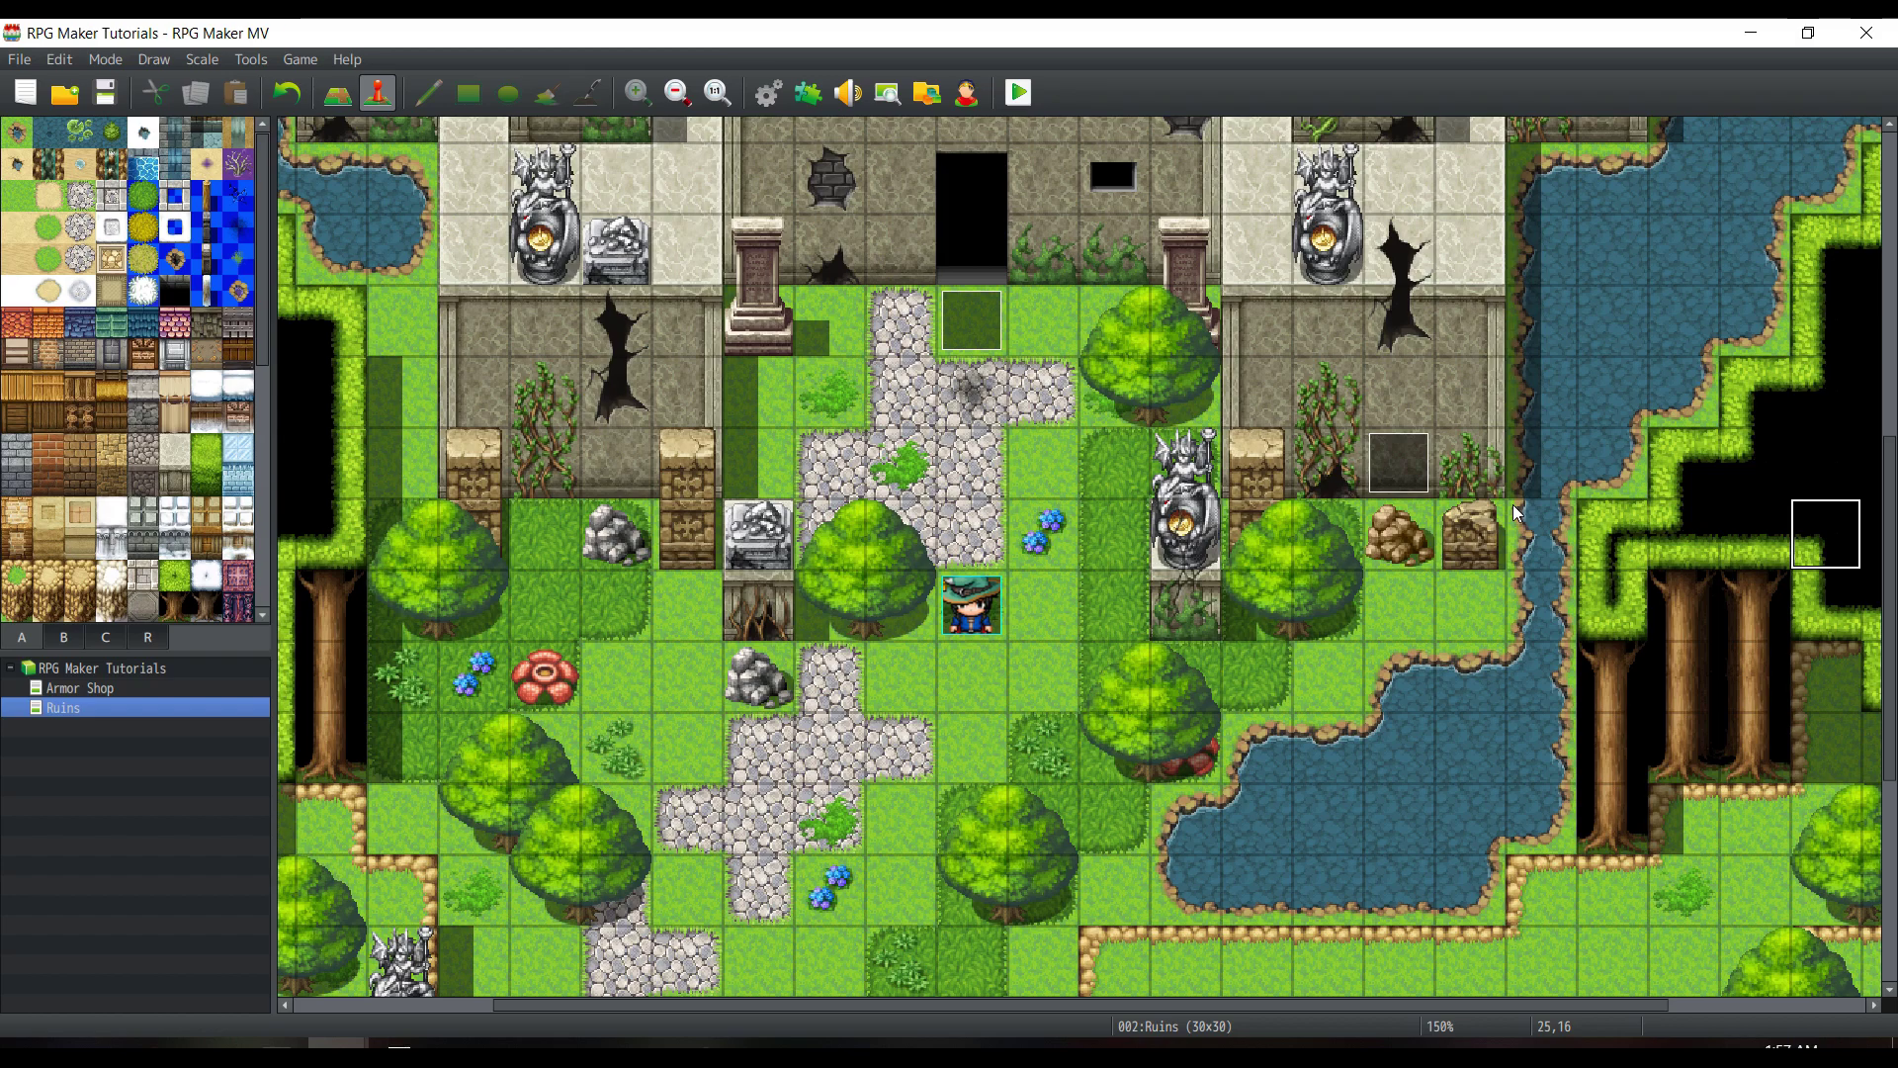
left_click(1250, 620)
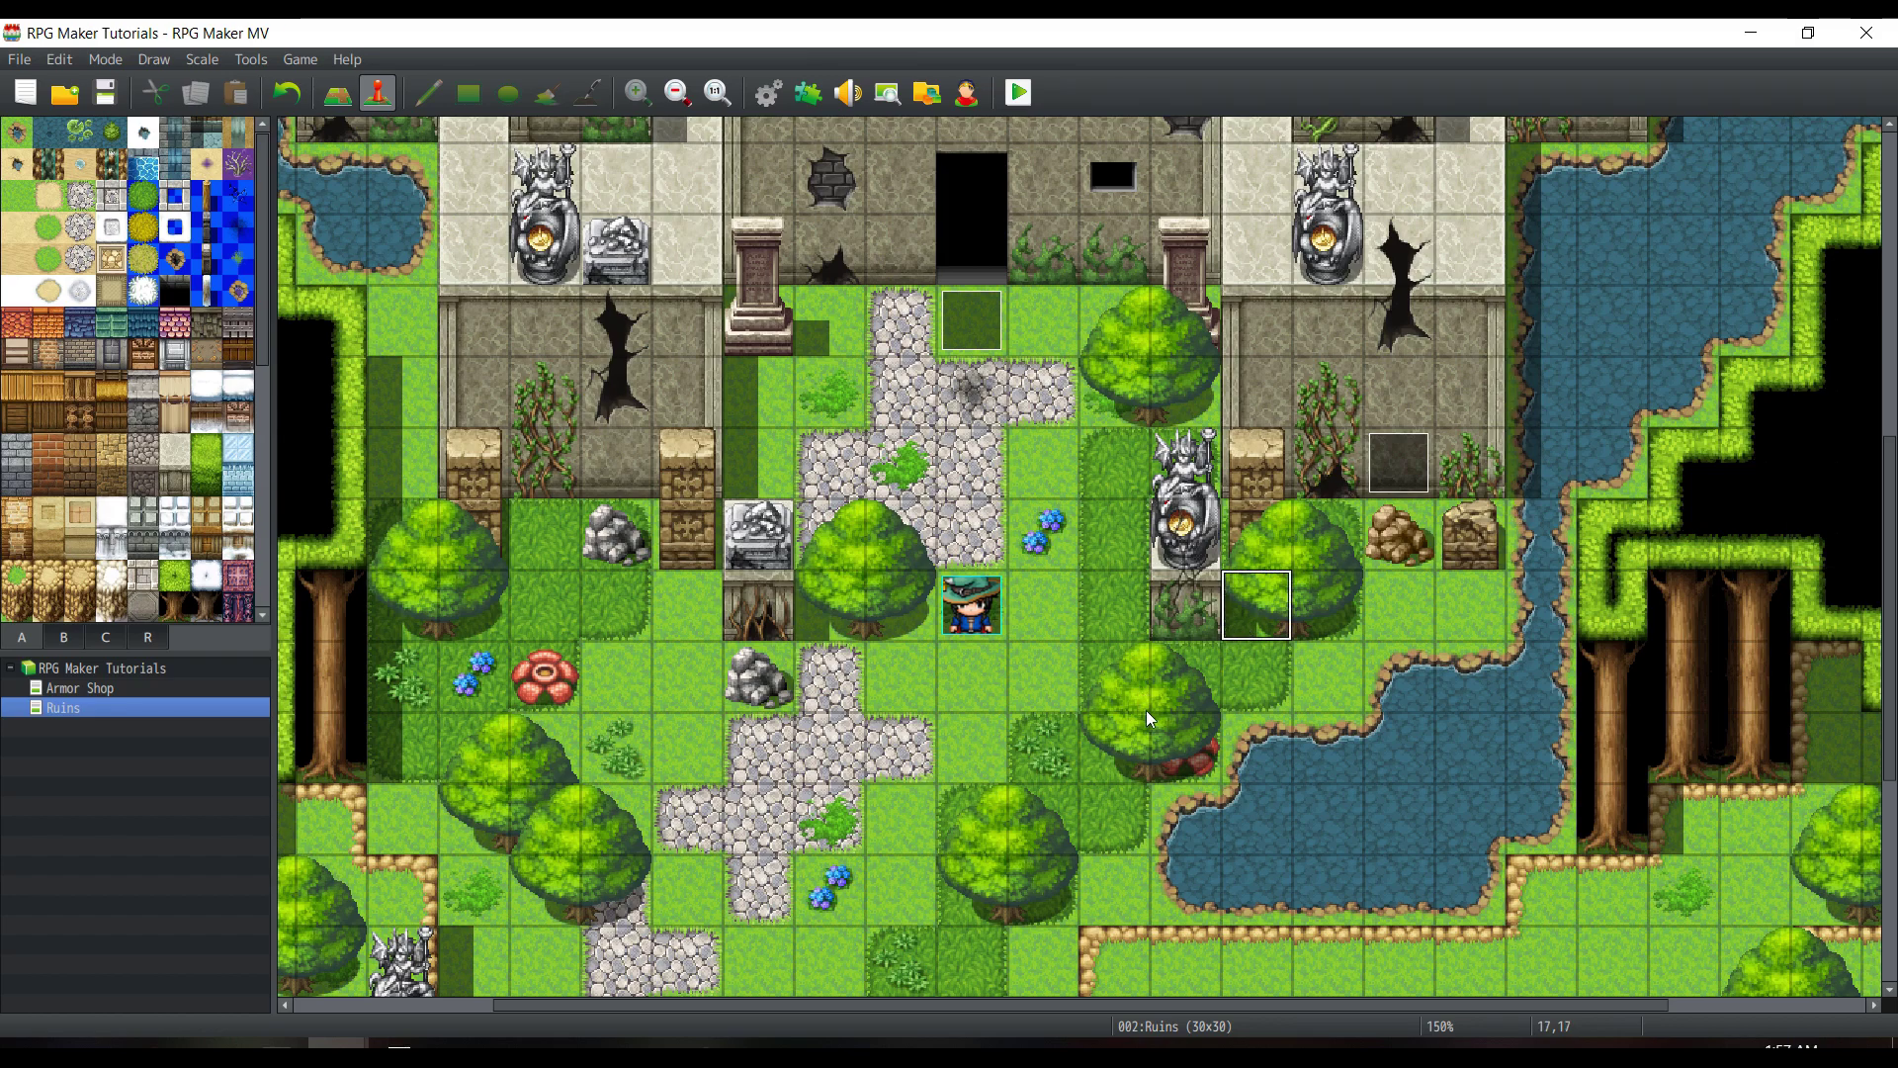